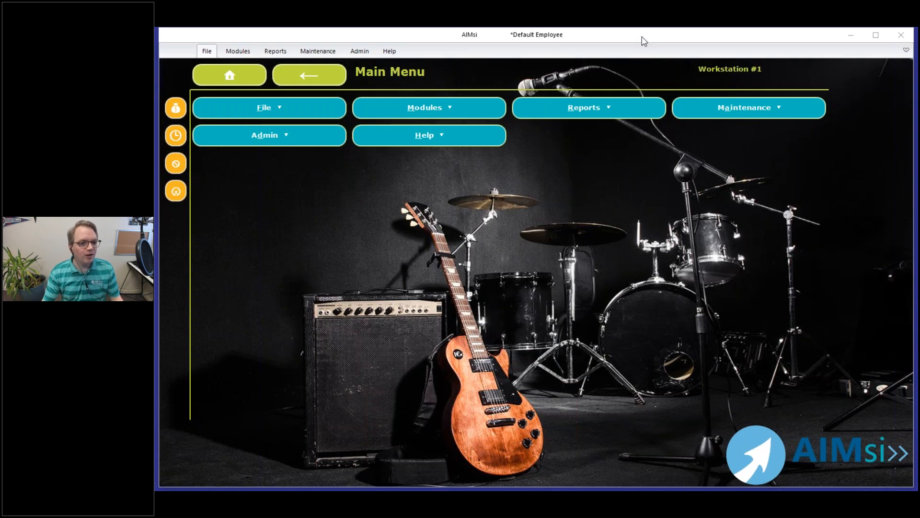
Step: Open the Chart of Accounts from ledger maintenance and place its window over the main window
{"action": "left_click", "coordinate": [676, 28]}
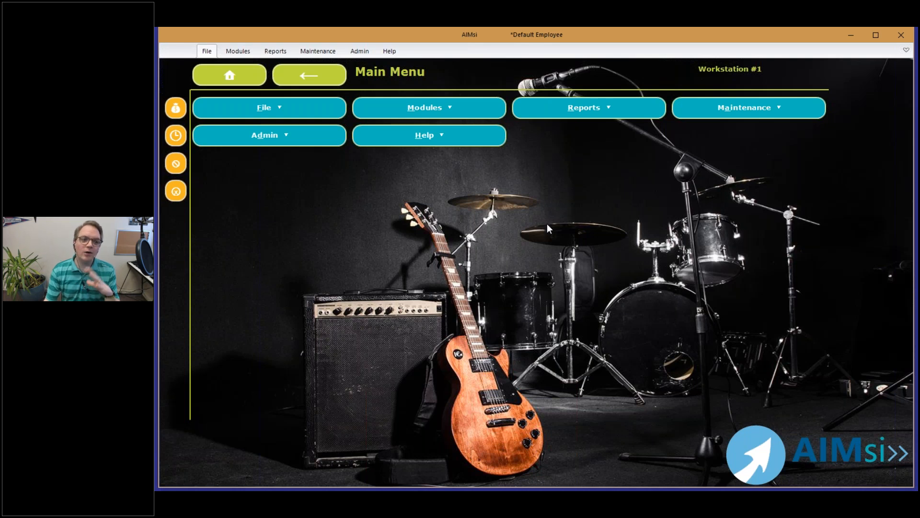
{"action": "left_click", "coordinate": [720, 112]}
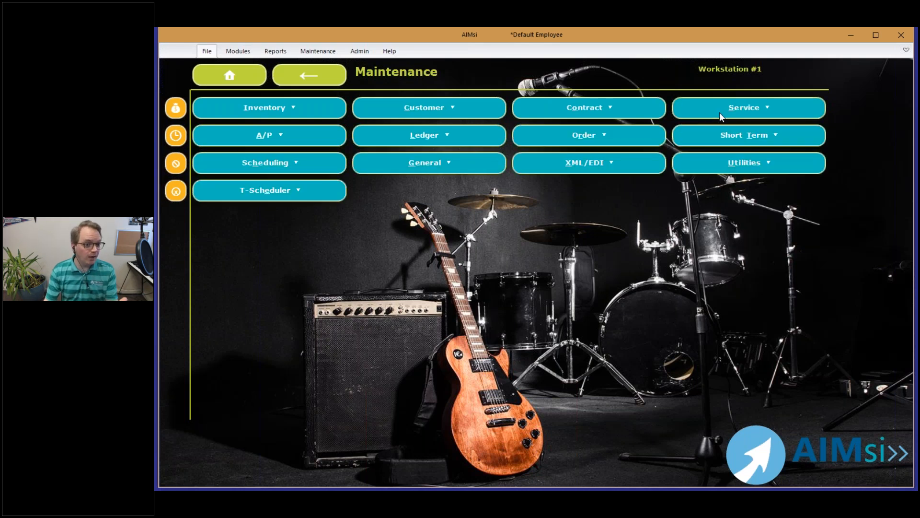
{"action": "left_click", "coordinate": [421, 138]}
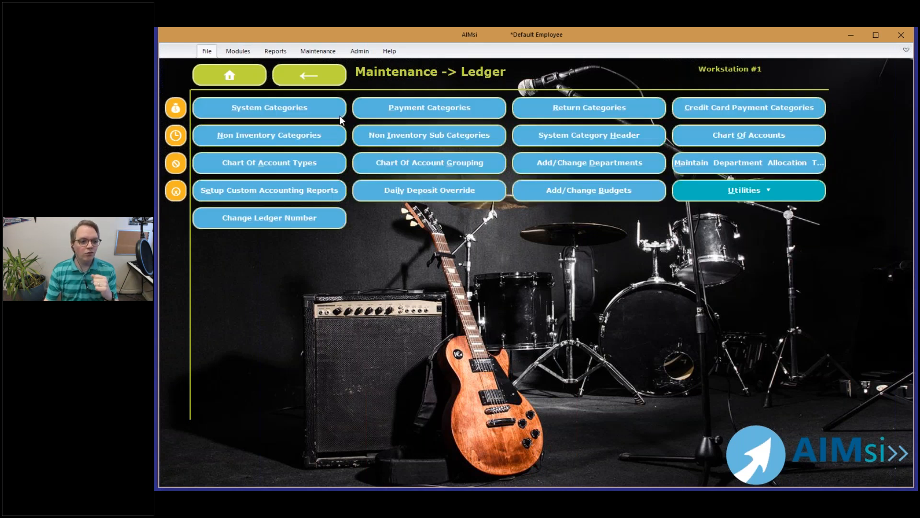
{"action": "left_click", "coordinate": [714, 133]}
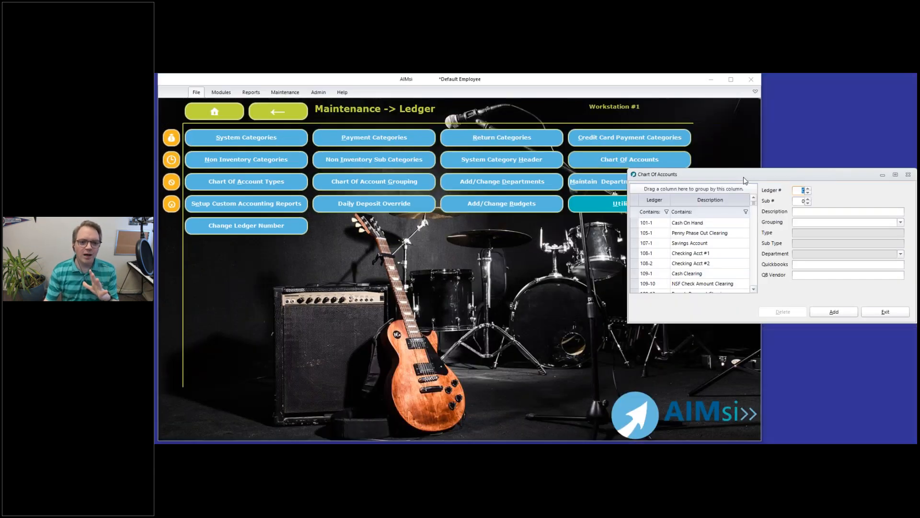
{"action": "left_click_drag", "start_coordinate": [744, 177], "coordinate": [497, 201]}
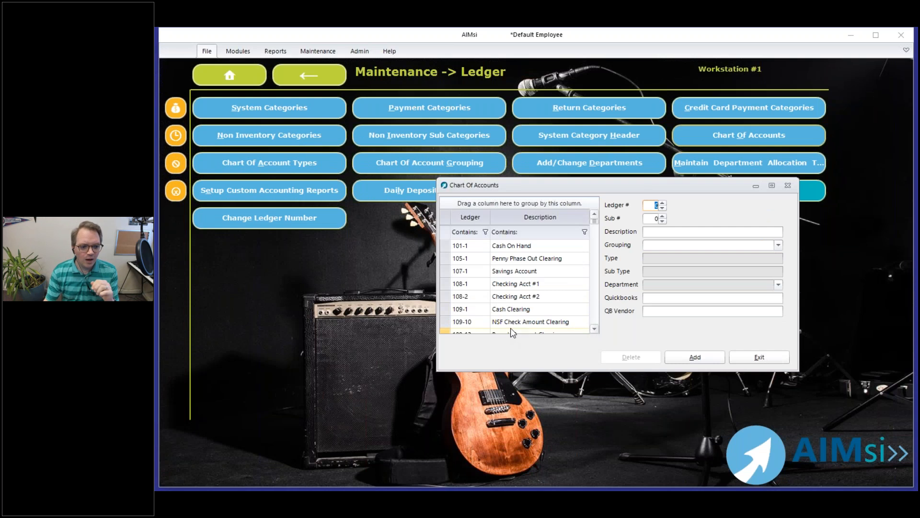
Step: View the details of Checking Acct #1 (108-1) and Checking Acct #2 (108-2) in the Chart of Accounts
{"action": "left_click", "coordinate": [477, 286]}
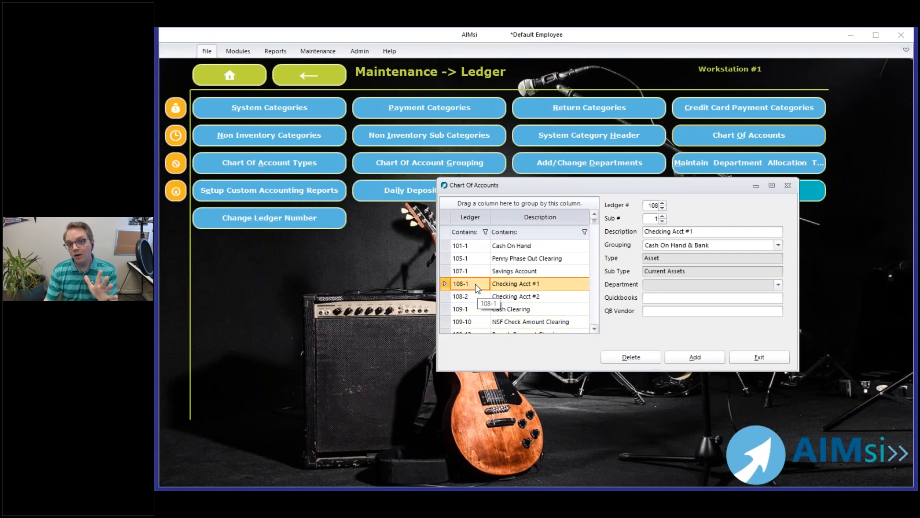
{"action": "left_click", "coordinate": [468, 298]}
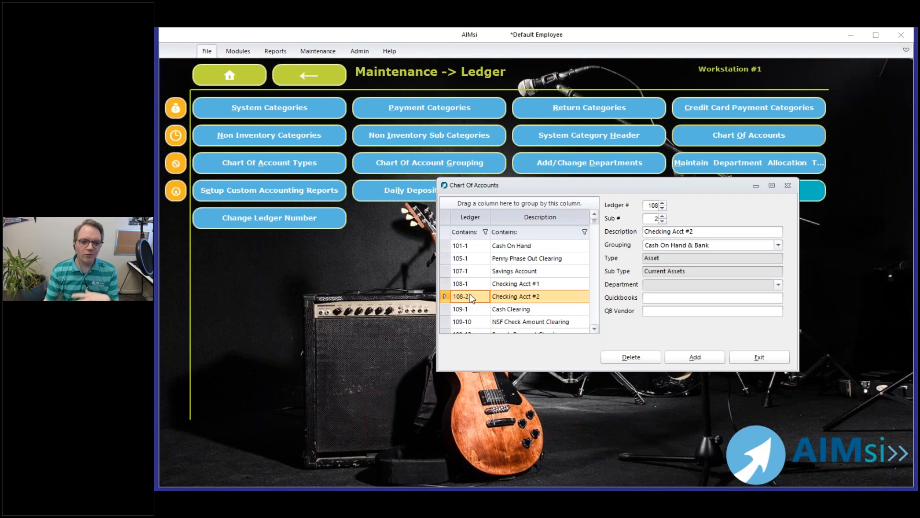
{"action": "left_click", "coordinate": [537, 286]}
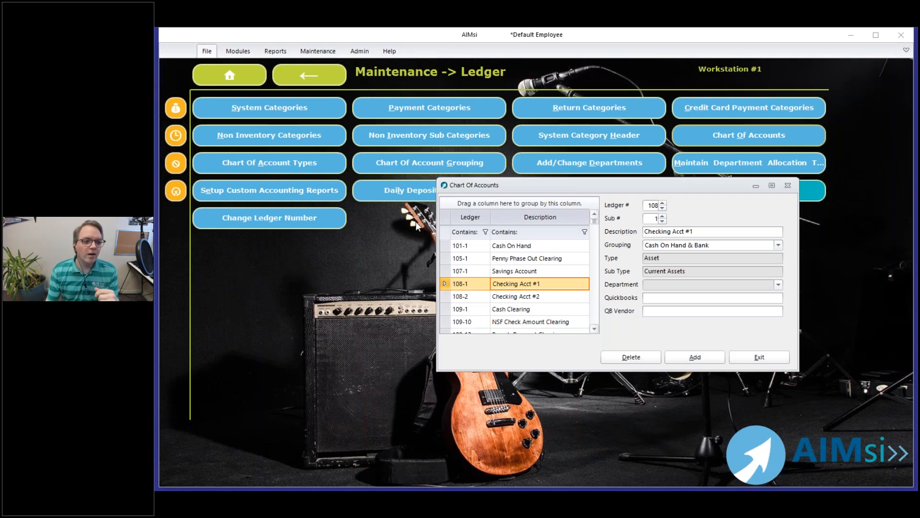
Step: Check which accounts the Credit field offers in the general ledger's Check Disbursement Journal, and close the journal and the Chart of Accounts
{"action": "left_click", "coordinate": [236, 78]}
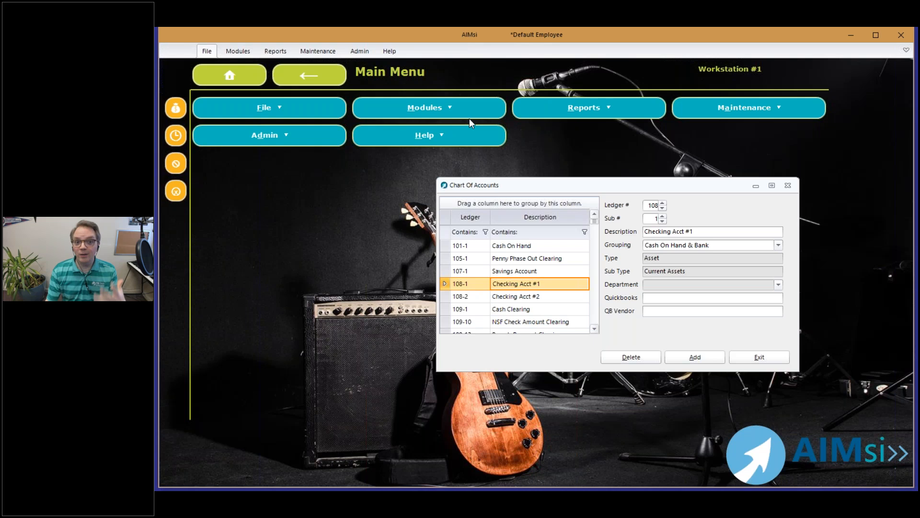
{"action": "left_click", "coordinate": [453, 104]}
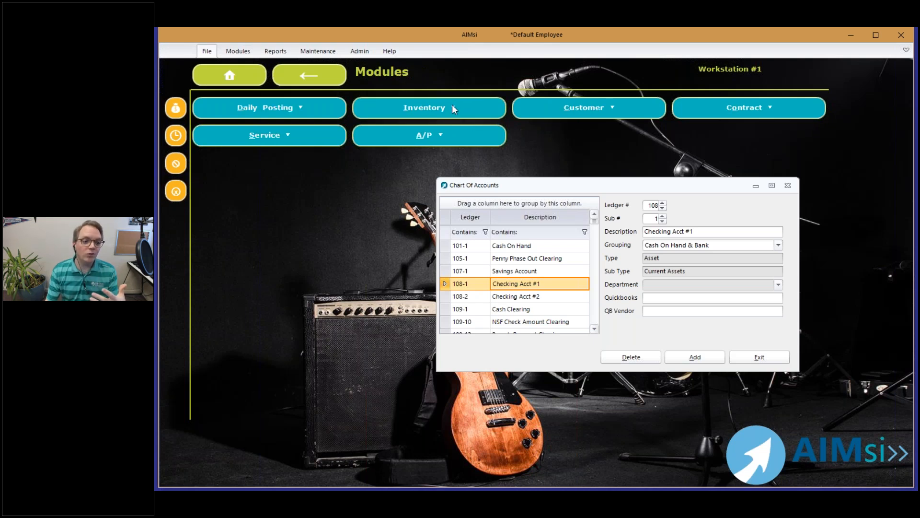
{"action": "left_click", "coordinate": [581, 134]}
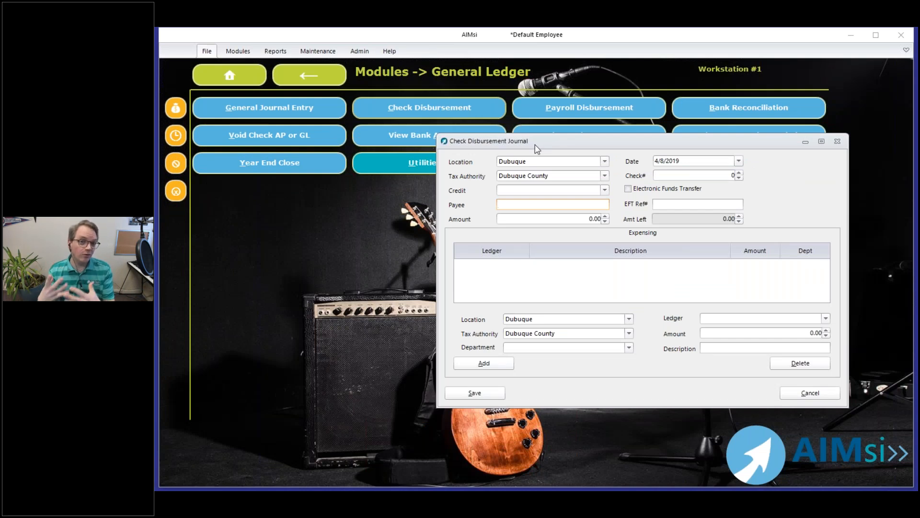
{"action": "left_click", "coordinate": [526, 192]}
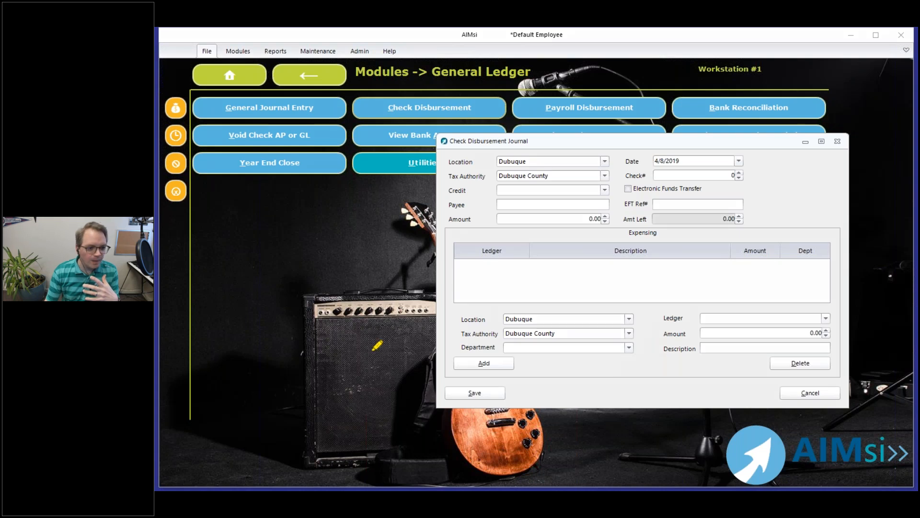
{"action": "left_click_drag", "start_coordinate": [452, 192], "coordinate": [612, 193]}
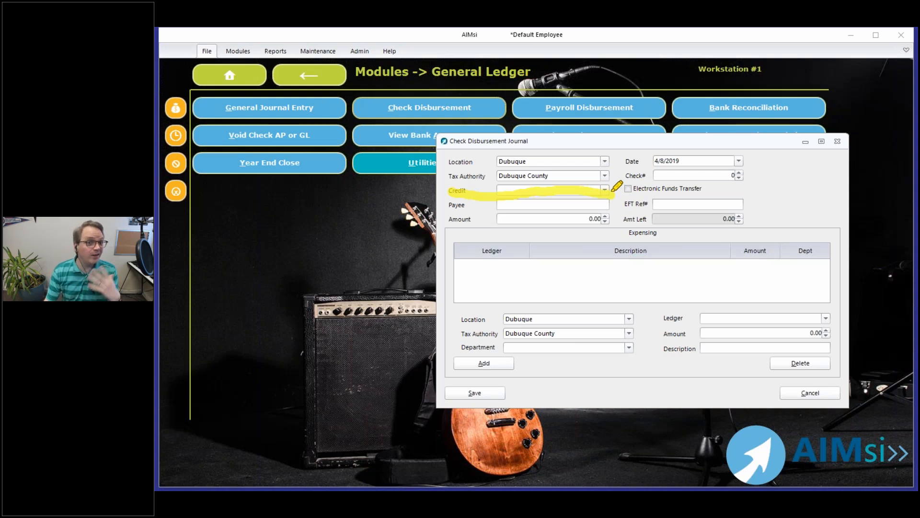
{"action": "left_click", "coordinate": [643, 276]}
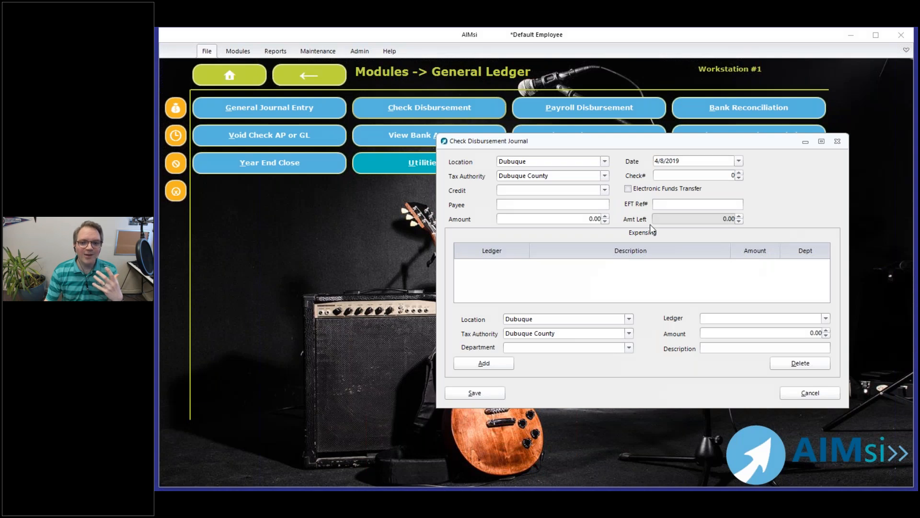
{"action": "left_click", "coordinate": [605, 189]}
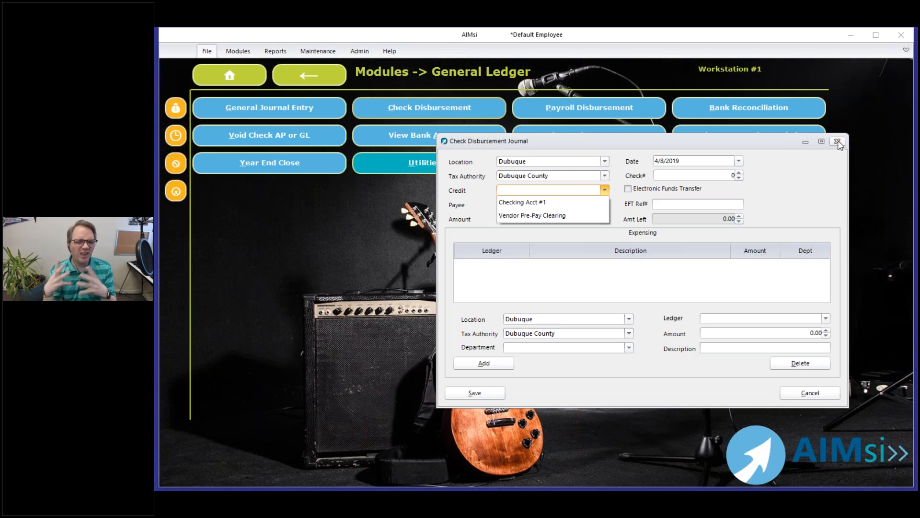
{"action": "left_click", "coordinate": [838, 142]}
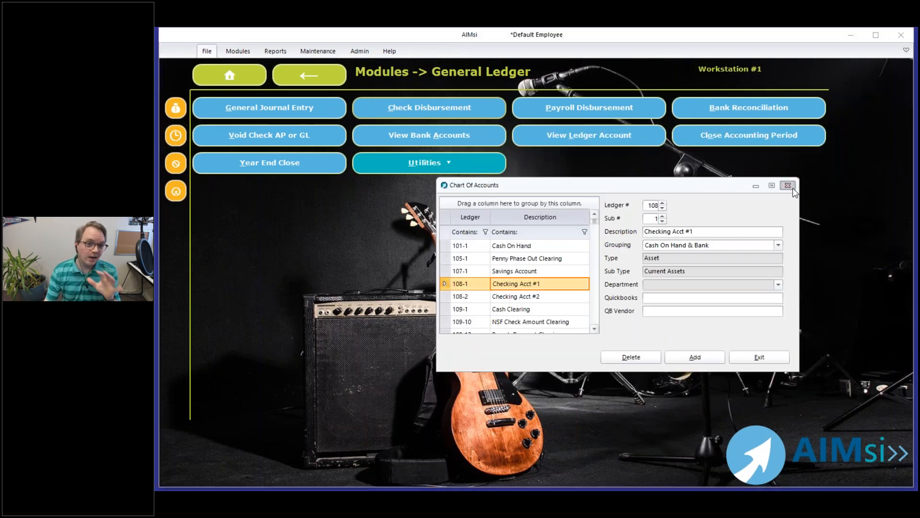
{"action": "left_click", "coordinate": [787, 185]}
Step: Open System Categories from ledger maintenance and place its window over the main window
{"action": "left_click", "coordinate": [239, 79]}
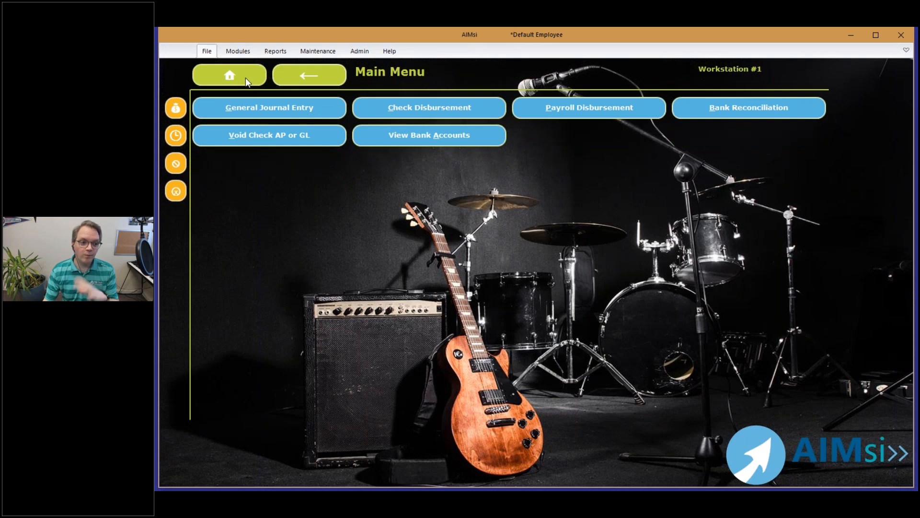
{"action": "left_click", "coordinate": [680, 114]}
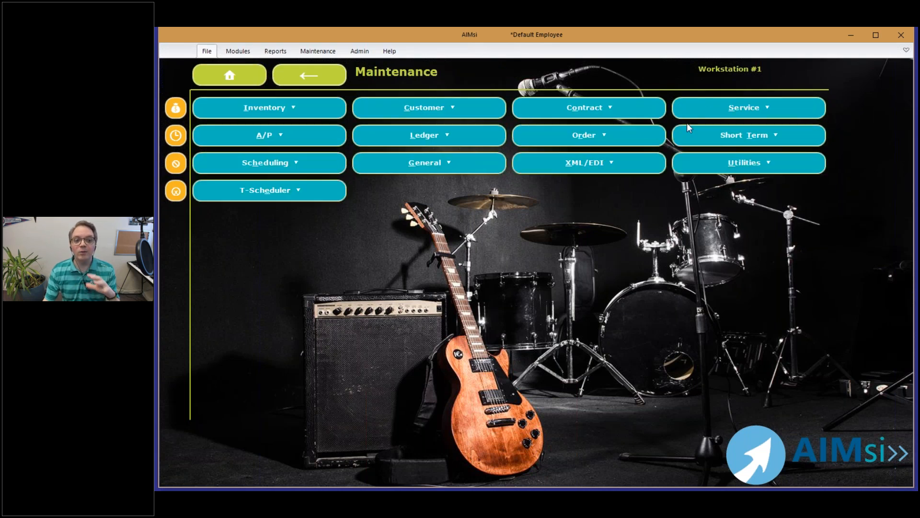
{"action": "left_click", "coordinate": [437, 143]}
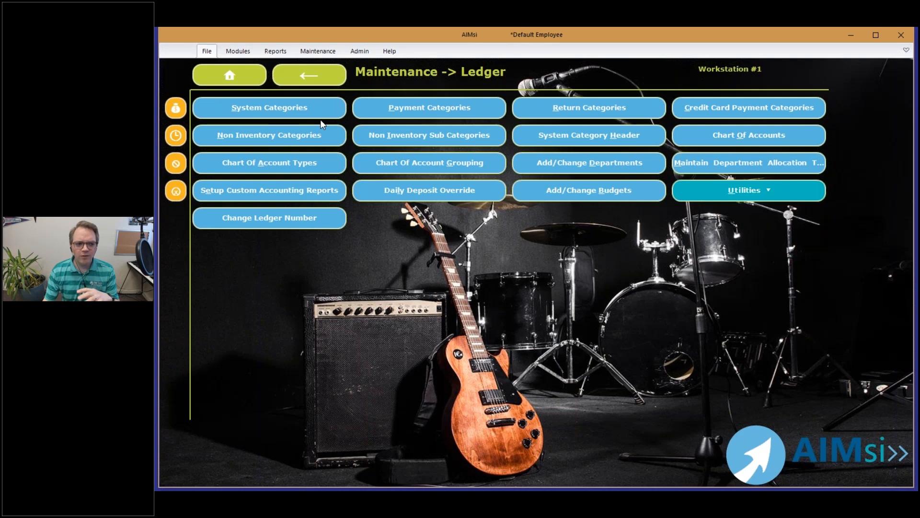
{"action": "left_click", "coordinate": [287, 107]}
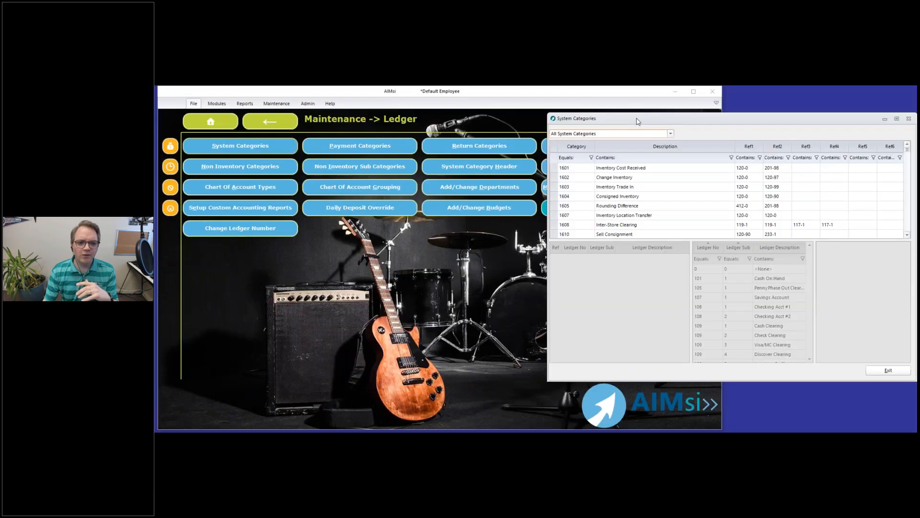
{"action": "left_click_drag", "start_coordinate": [636, 118], "coordinate": [378, 145]}
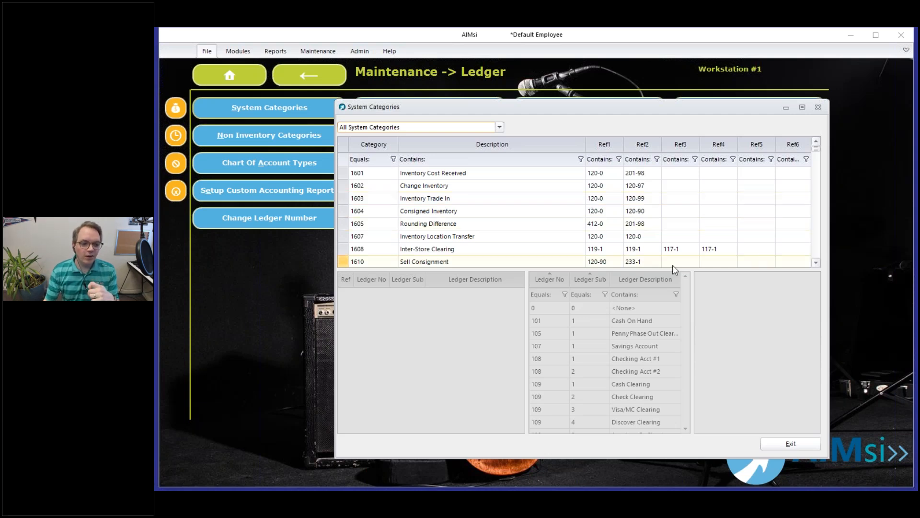
Step: Filter the system categories by the description "check", select category 1818 Checking Account and read its explanatory note
{"action": "left_click", "coordinate": [439, 159]}
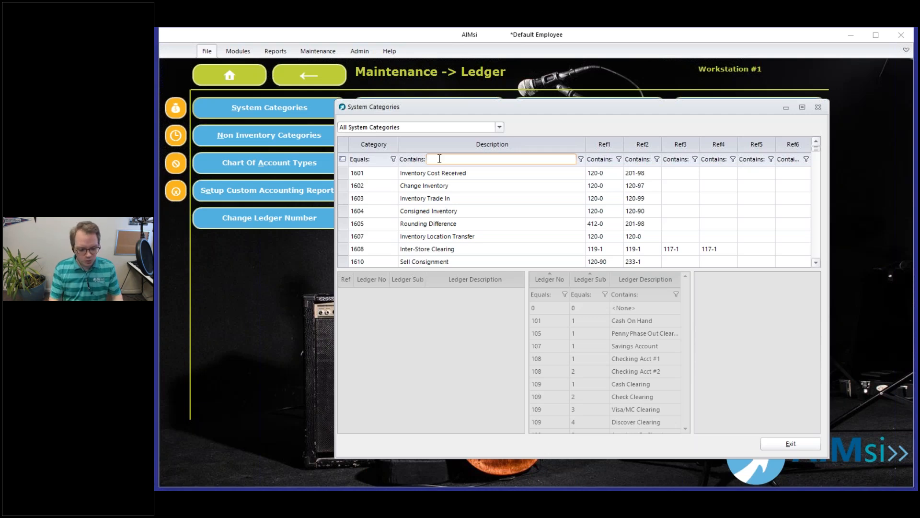
{"action": "type", "text": "check"}
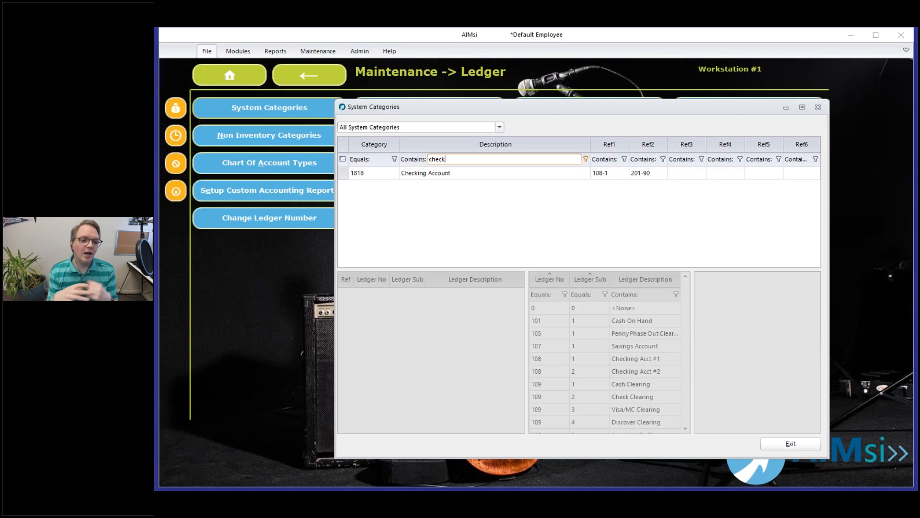
{"action": "left_click", "coordinate": [434, 176]}
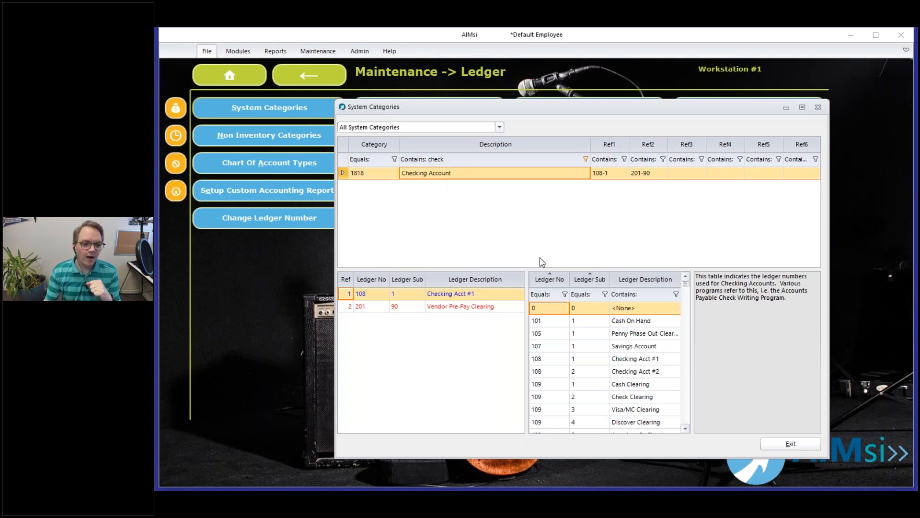
{"action": "left_click_drag", "start_coordinate": [797, 299], "coordinate": [651, 271]}
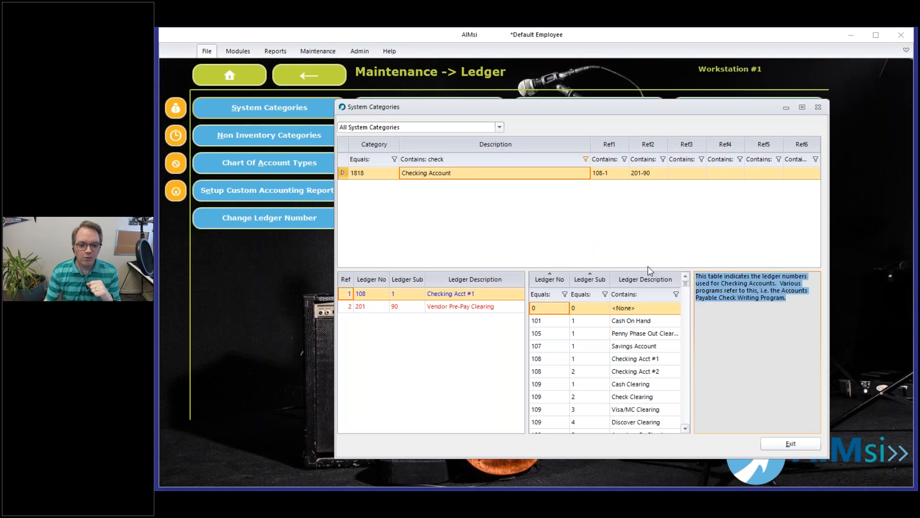
{"action": "left_click", "coordinate": [757, 300]}
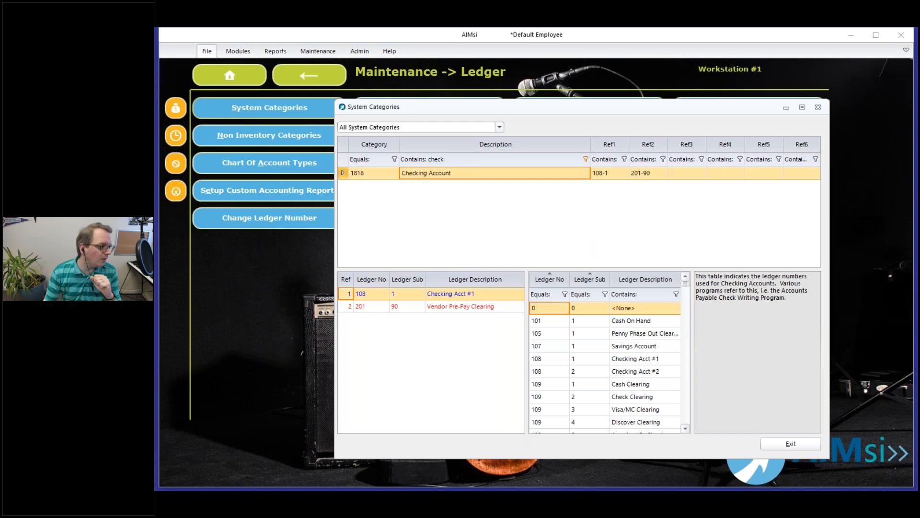
{"action": "left_click_drag", "start_coordinate": [326, 267], "coordinate": [529, 305]}
{"action": "mouse_move", "coordinate": [489, 355]}
{"action": "left_mouse_down"}
{"action": "mouse_move", "coordinate": [525, 434]}
{"action": "mouse_move", "coordinate": [362, 371]}
{"action": "mouse_move", "coordinate": [353, 267]}
{"action": "mouse_move", "coordinate": [461, 383]}
{"action": "mouse_move", "coordinate": [374, 405]}
{"action": "mouse_move", "coordinate": [489, 323]}
{"action": "mouse_move", "coordinate": [455, 298]}
{"action": "mouse_move", "coordinate": [480, 403]}
{"action": "mouse_move", "coordinate": [477, 329]}
{"action": "mouse_move", "coordinate": [508, 342]}
{"action": "left_mouse_up"}
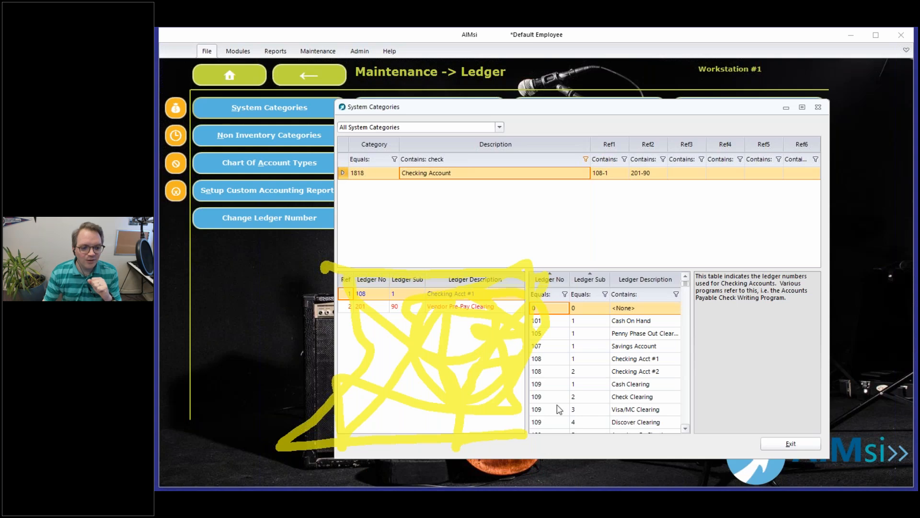
{"action": "left_click", "coordinate": [583, 431]}
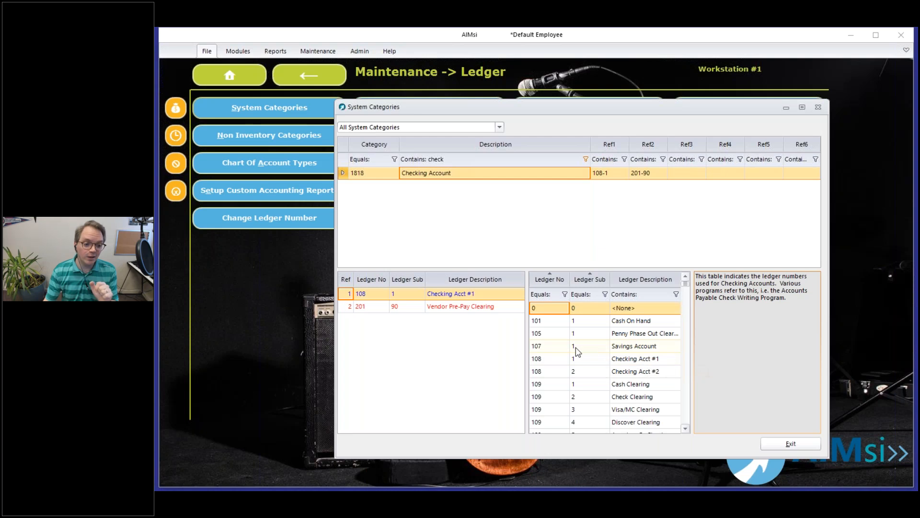
Step: Add ledger account 108-2, Checking Acct #2, to the Checking Account category's references and save the change
{"action": "left_click", "coordinate": [564, 371]}
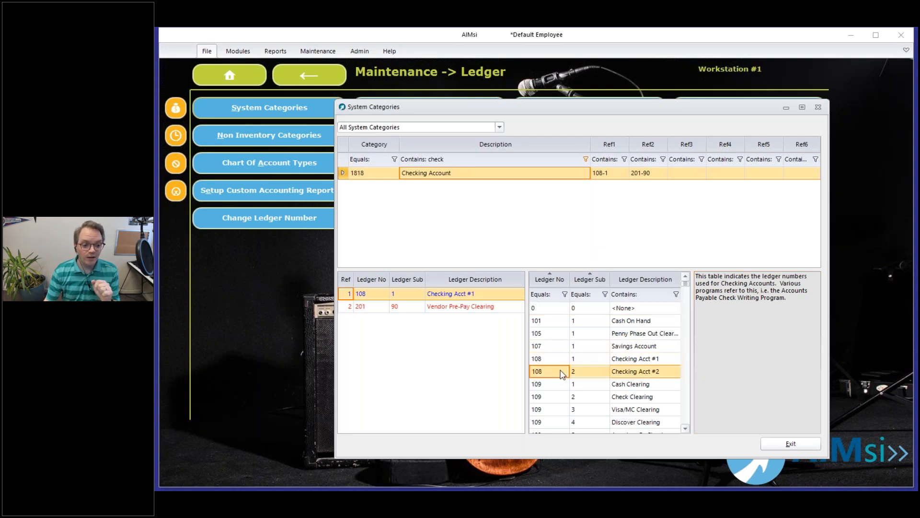
{"action": "left_click_drag", "start_coordinate": [563, 374], "coordinate": [465, 362]}
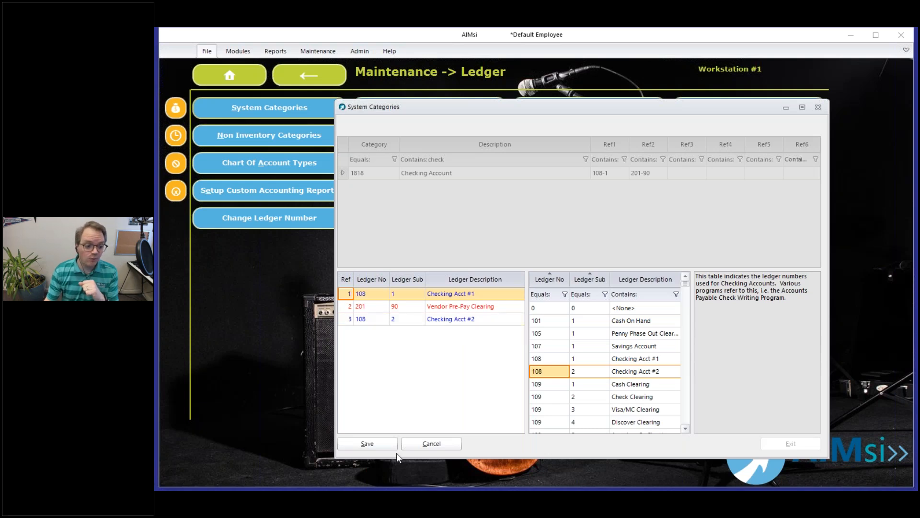
{"action": "left_click", "coordinate": [385, 446]}
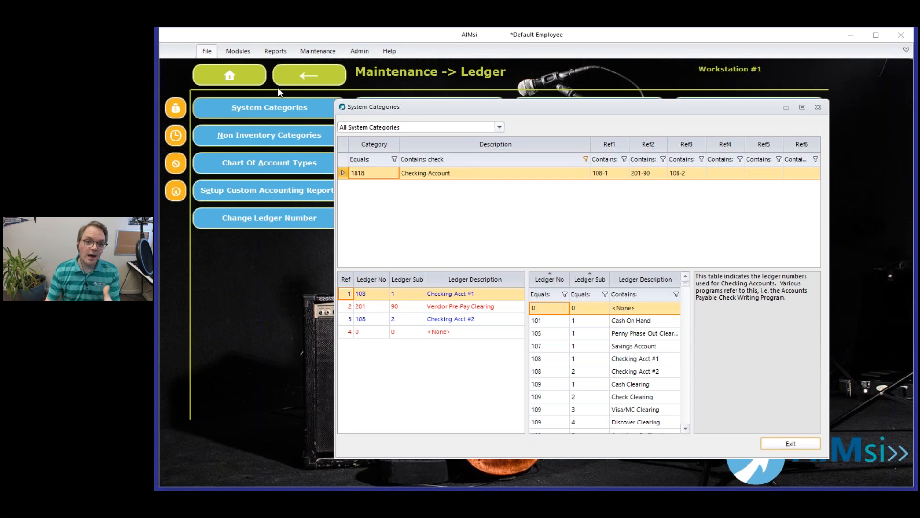
Step: Close System Categories, check which accounts the Credit field offers in the general ledger's Check Disbursement Journal, and cancel the journal
{"action": "left_click", "coordinate": [264, 75]}
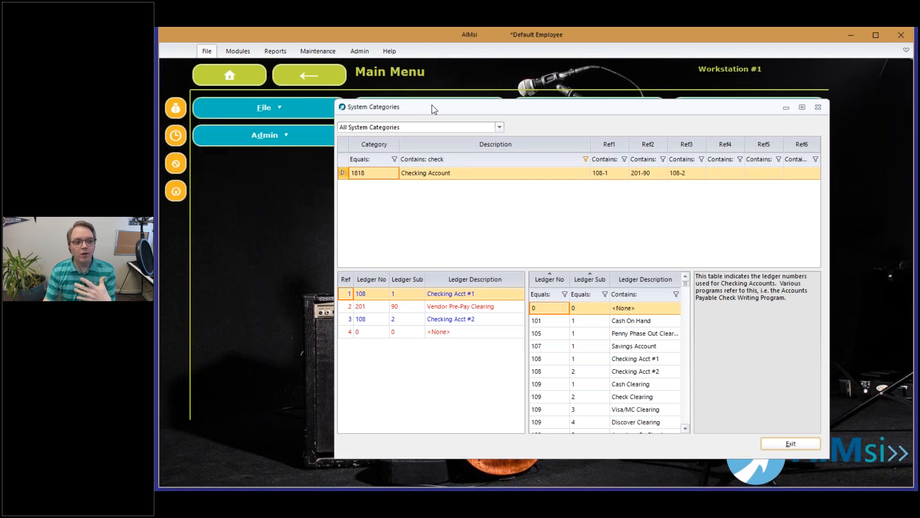
{"action": "left_click", "coordinate": [819, 107]}
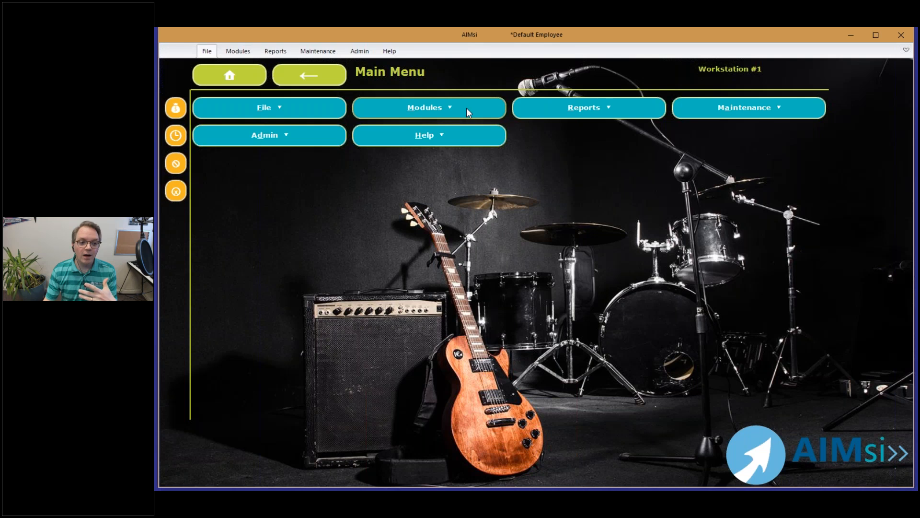
{"action": "left_click", "coordinate": [467, 108]}
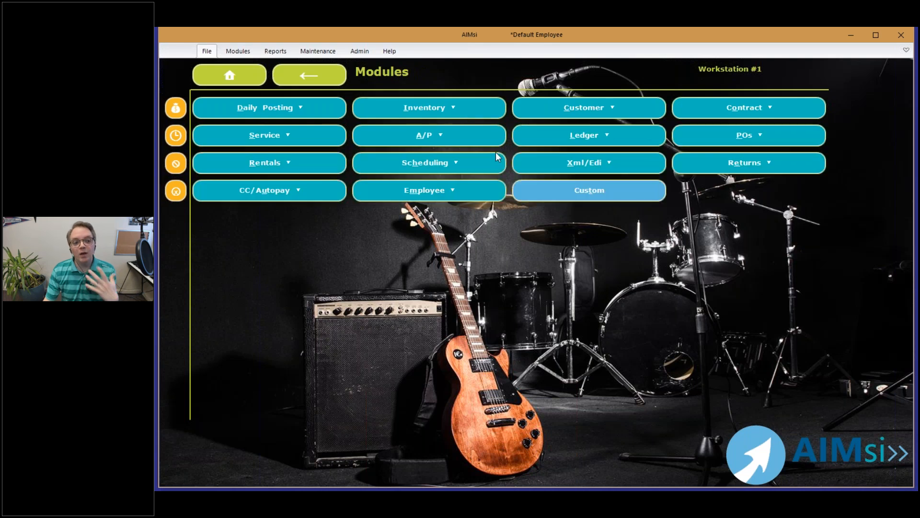
{"action": "left_click", "coordinate": [593, 135]}
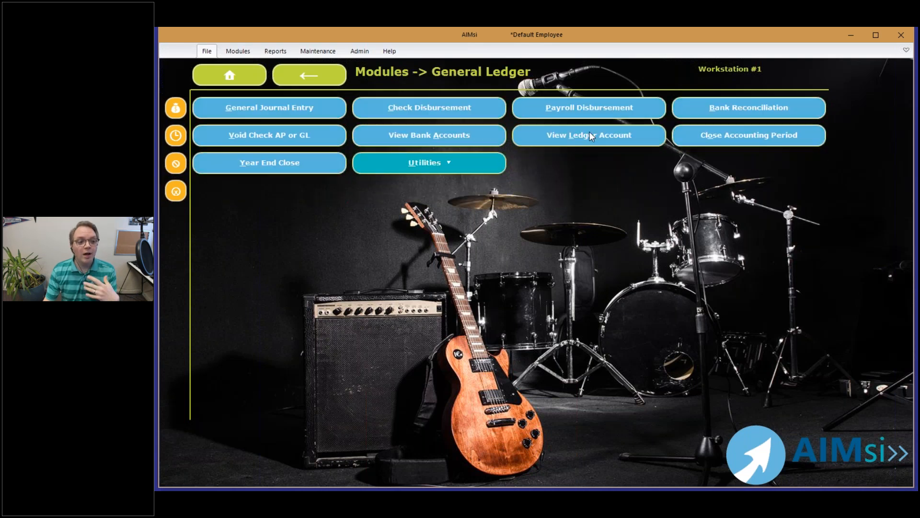
{"action": "left_click", "coordinate": [467, 107]}
{"action": "left_click", "coordinate": [520, 192]}
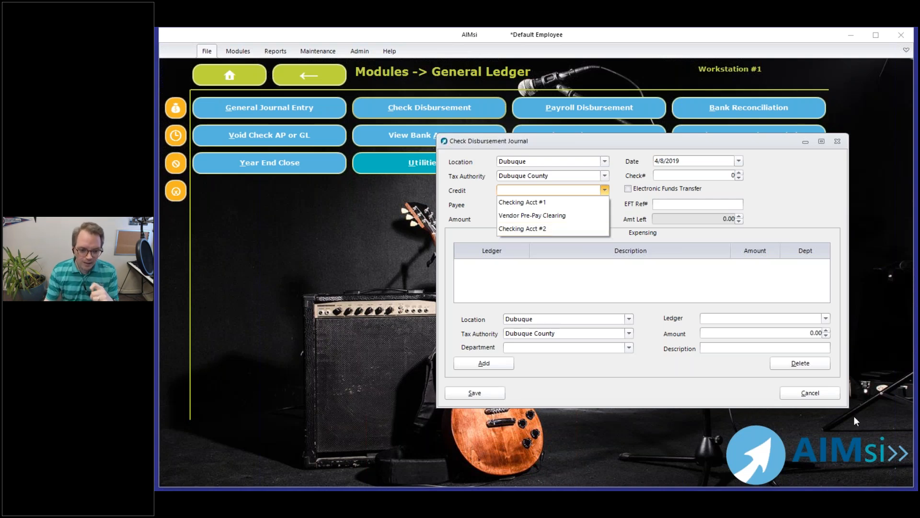
{"action": "left_click", "coordinate": [822, 396]}
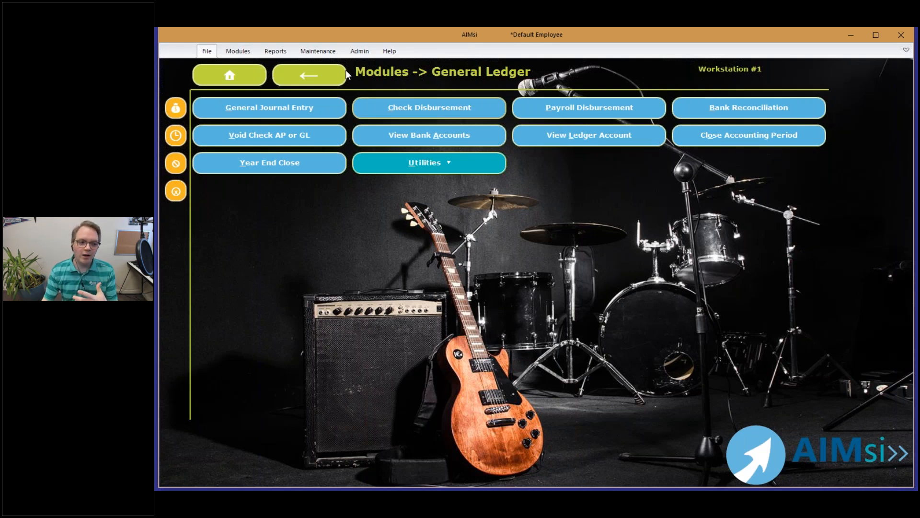
Step: Open the Chart of Accounts from ledger maintenance
{"action": "left_click", "coordinate": [249, 73]}
{"action": "left_click", "coordinate": [684, 108]}
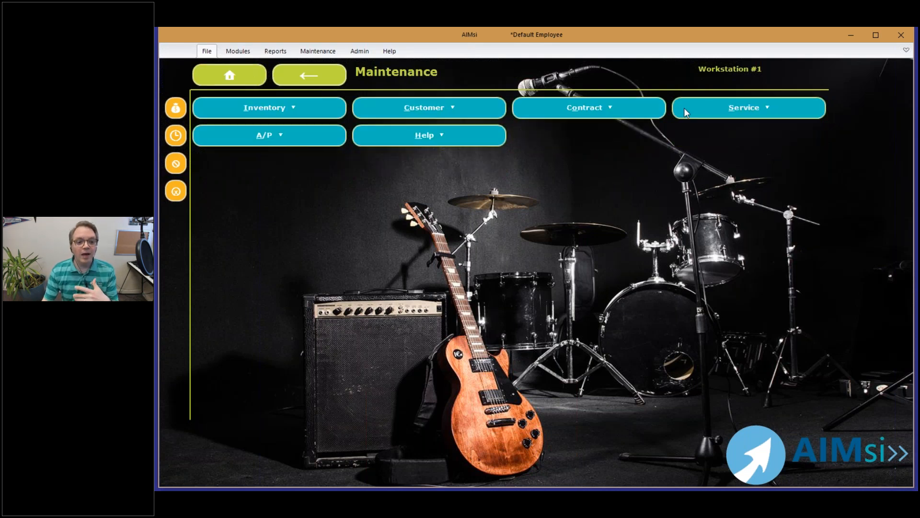
{"action": "left_click", "coordinate": [445, 134]}
{"action": "left_click", "coordinate": [723, 141]}
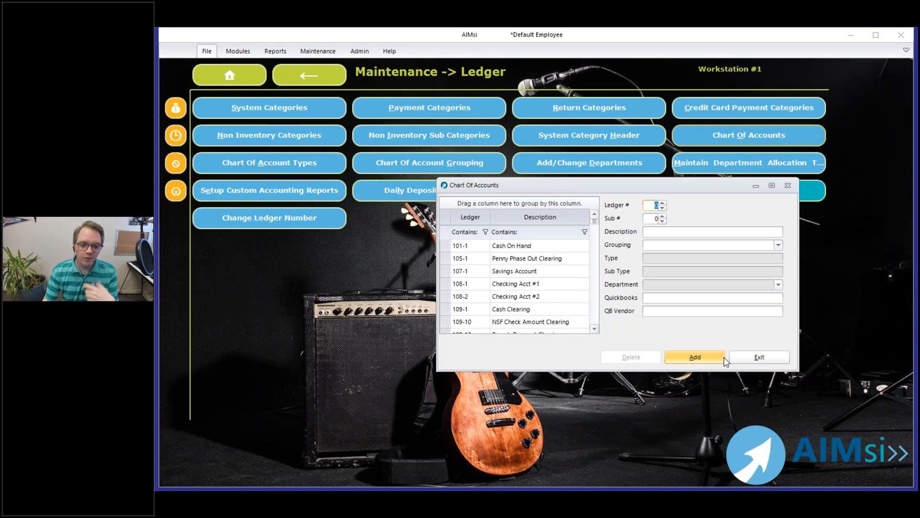
Step: Draft a new ledger account 108-3 with the description Checking Acct #3 and discard the entry
{"action": "left_click", "coordinate": [725, 360]}
{"action": "type", "text": "108"}
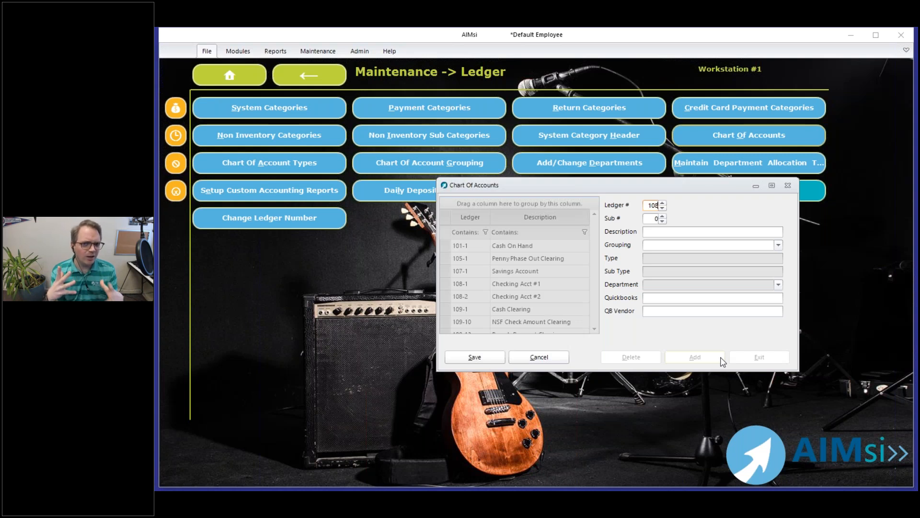
{"action": "key", "text": "Tab"}
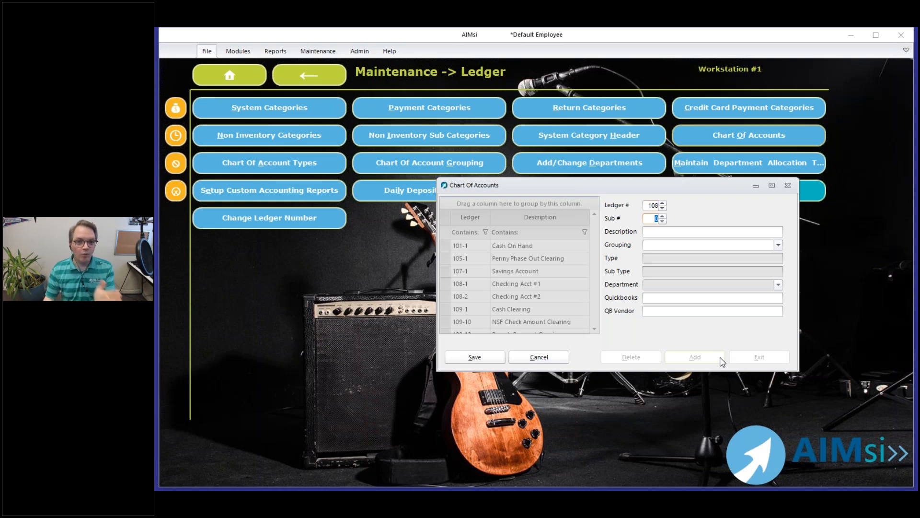
{"action": "type", "text": "3"}
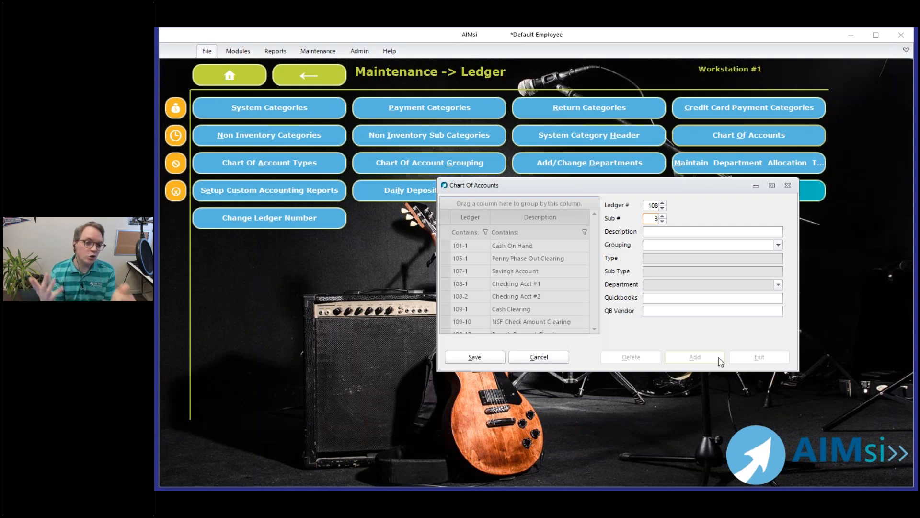
{"action": "type", "text": "Checki"}
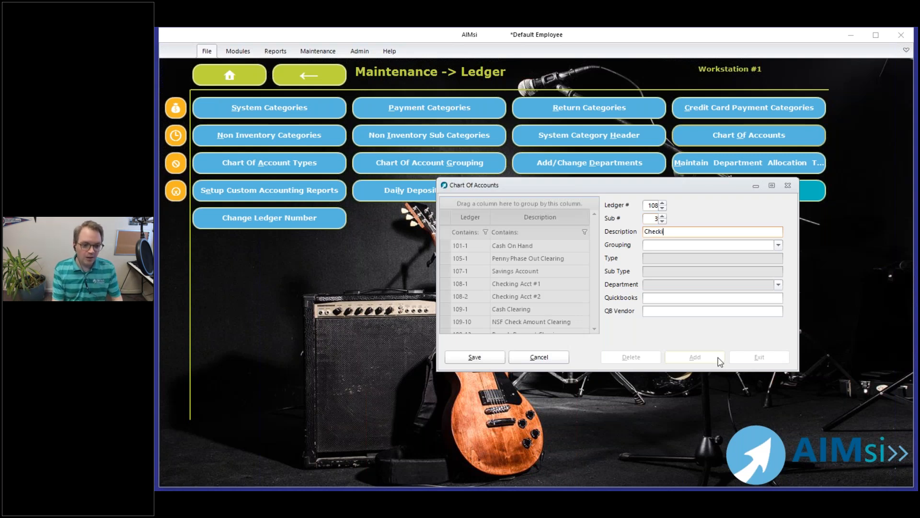
{"action": "type", "text": "ng Acct #3"}
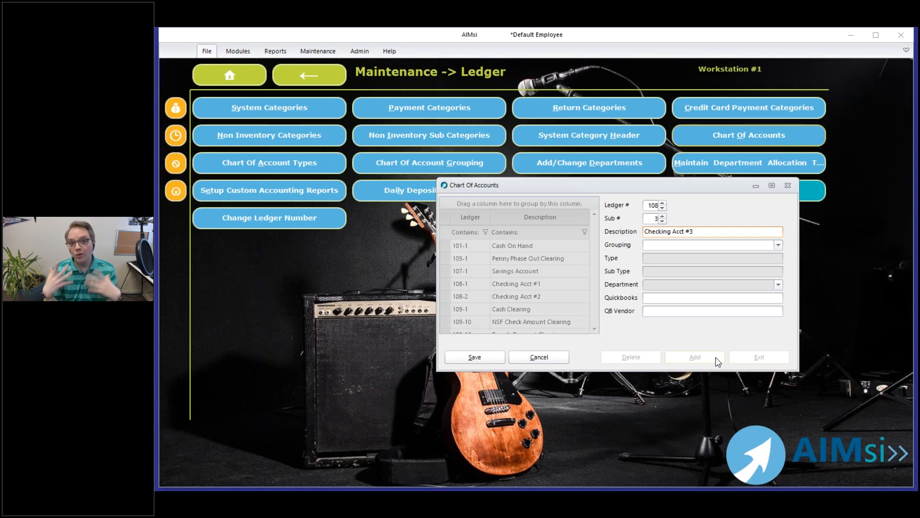
{"action": "left_click", "coordinate": [527, 358]}
Step: Try the description US Bank on ledger account 108-1, discard the edit and close the Chart of Accounts
{"action": "left_click", "coordinate": [511, 286]}
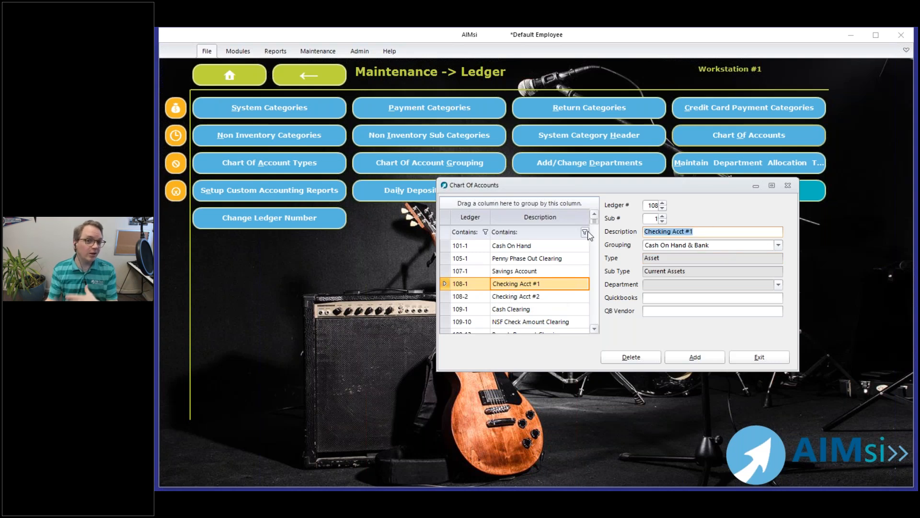
{"action": "type", "text": "US Bank"}
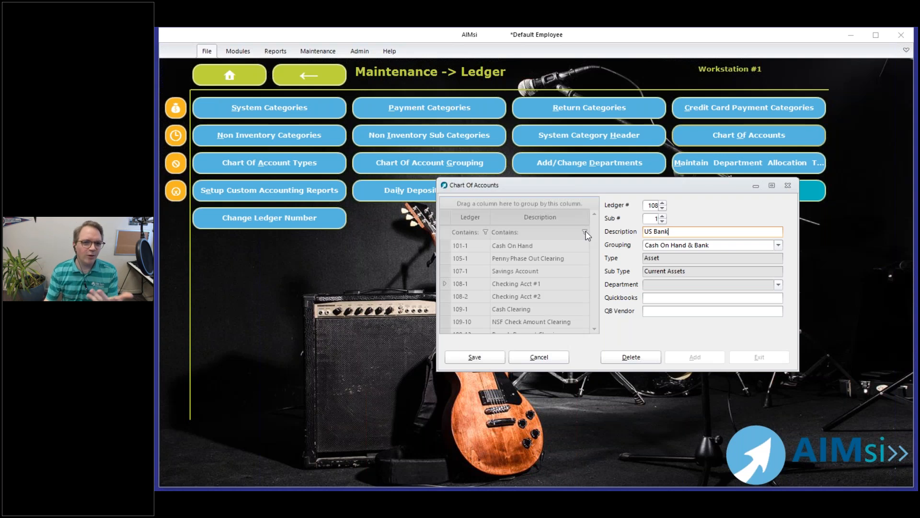
{"action": "left_click", "coordinate": [521, 357]}
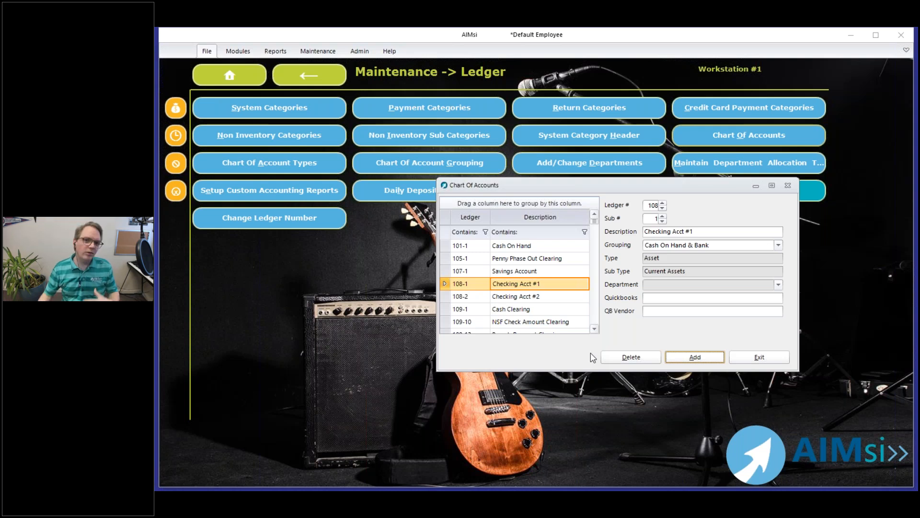
{"action": "left_click", "coordinate": [735, 360]}
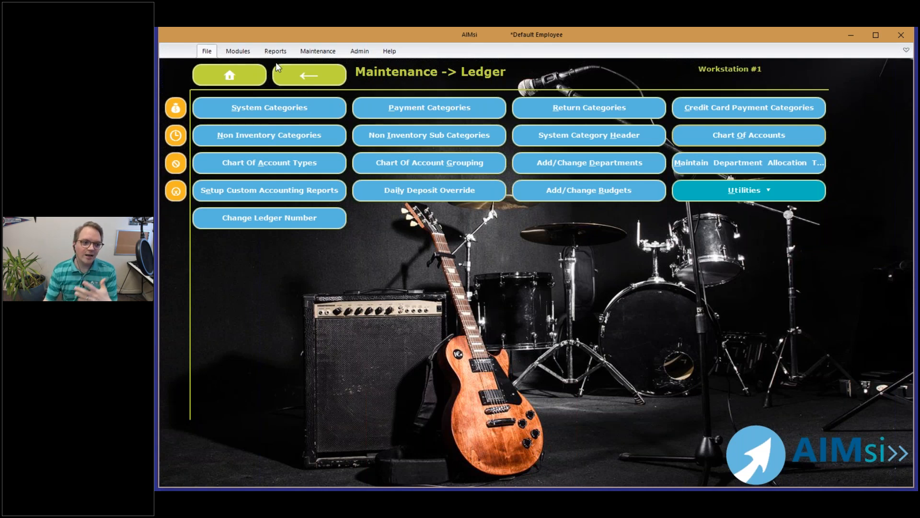
Step: Open the general ledger's Check Disbursement Journal and choose Checking Acct #1 as the credit account
{"action": "left_click", "coordinate": [259, 75]}
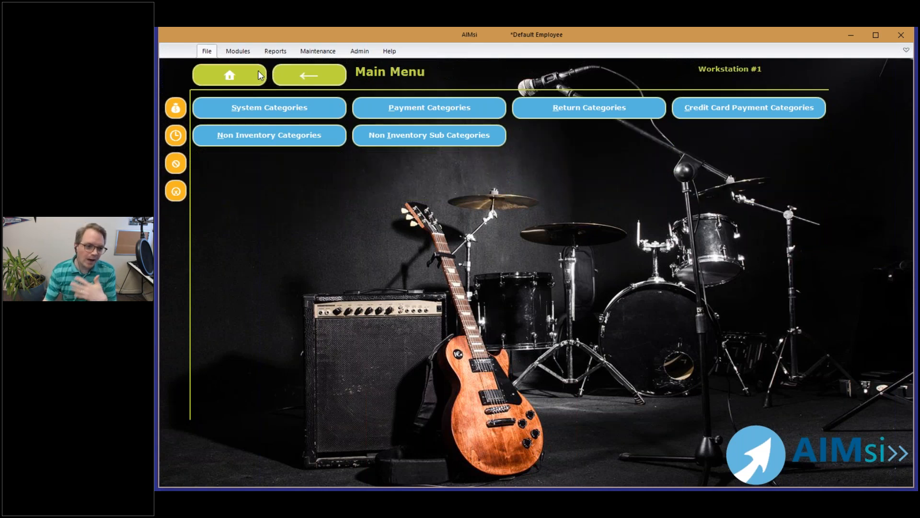
{"action": "left_click", "coordinate": [479, 111]}
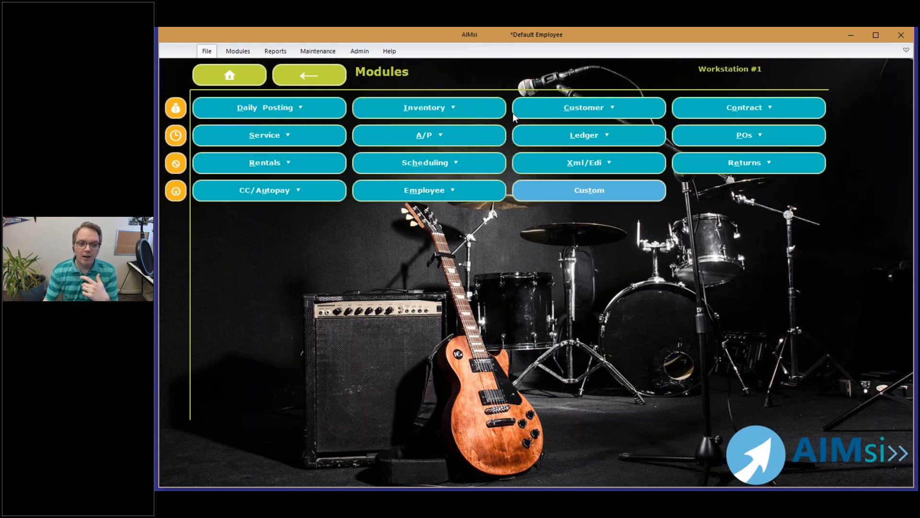
{"action": "left_click", "coordinate": [545, 134]}
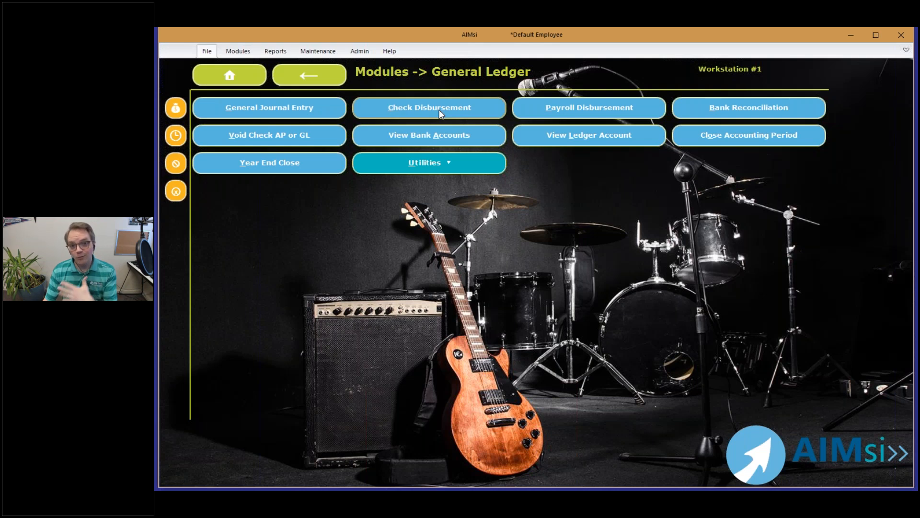
{"action": "left_click", "coordinate": [440, 114]}
{"action": "left_click", "coordinate": [589, 192]}
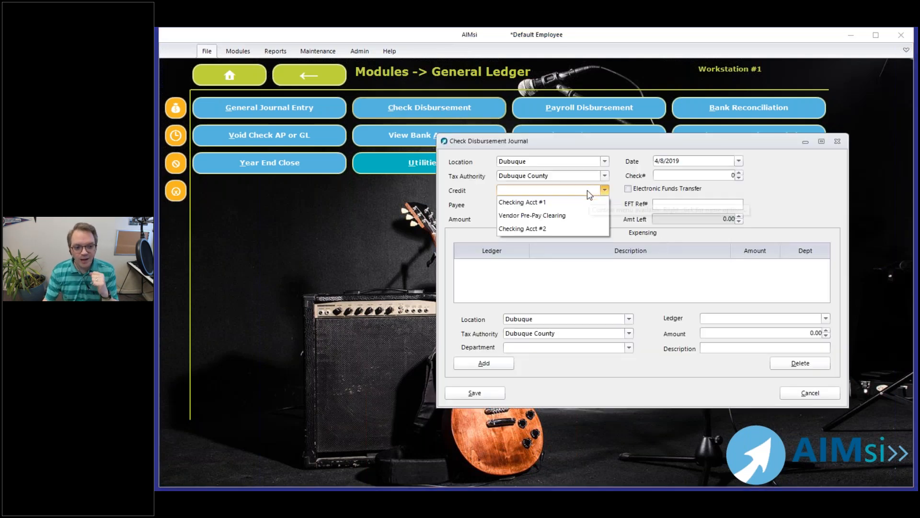
{"action": "left_click", "coordinate": [527, 202]}
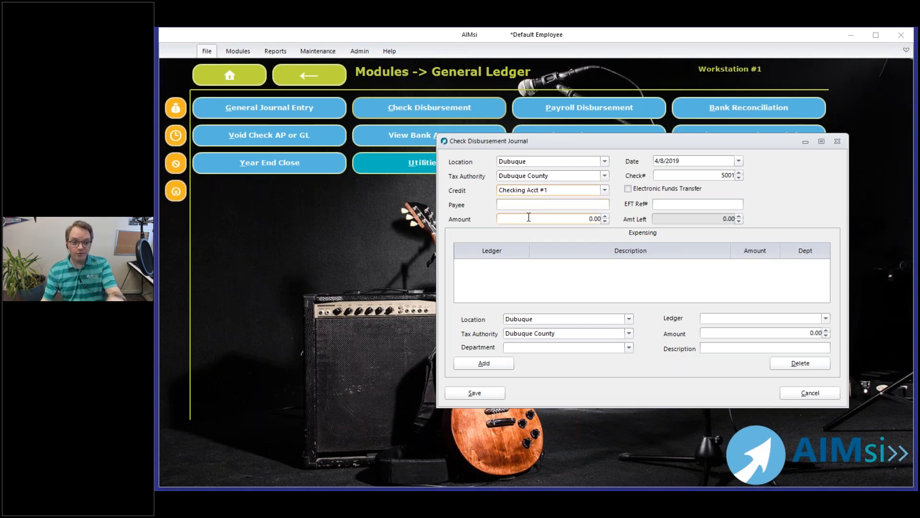
Step: Set the check amount to 50.00 and add an expense line for the full amount to ledger 626-1 Supplies
{"action": "left_click", "coordinate": [557, 220]}
{"action": "type", "text": "50"}
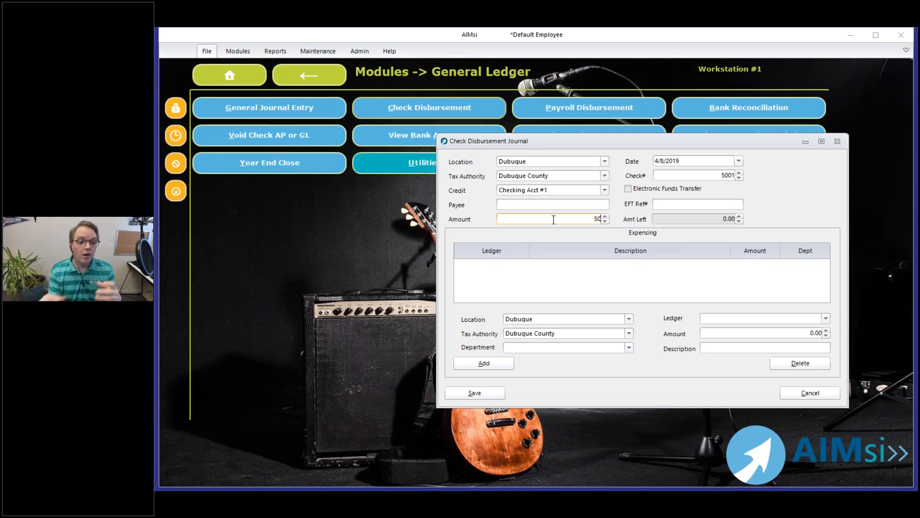
{"action": "key", "text": "Tab"}
{"action": "left_click", "coordinate": [732, 319]}
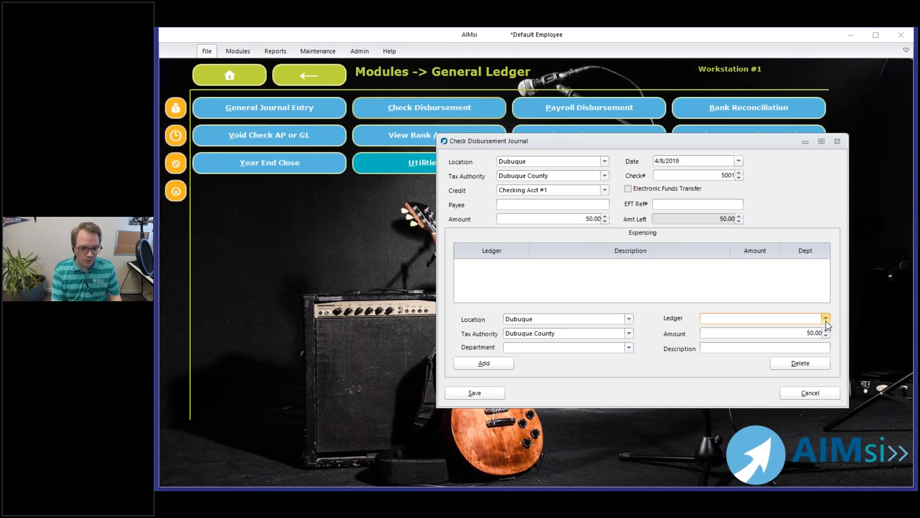
{"action": "type", "text": "sup"}
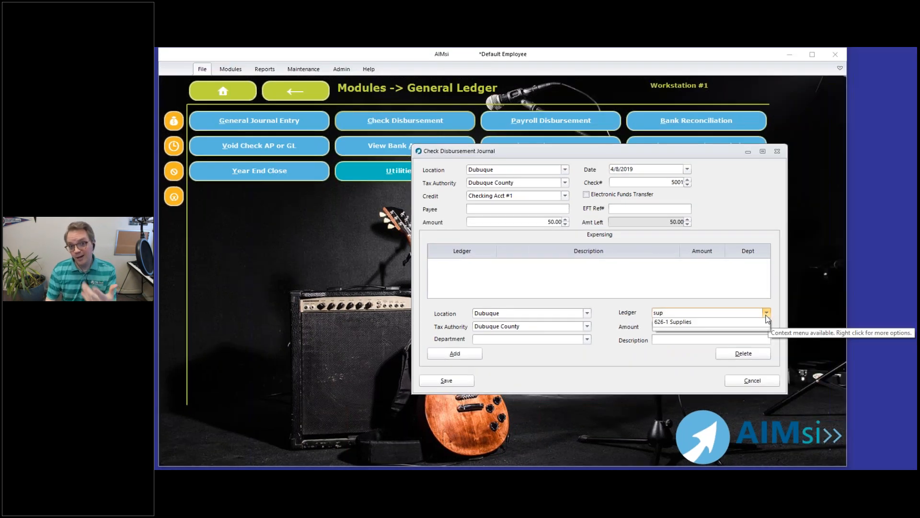
{"action": "key", "text": "Return"}
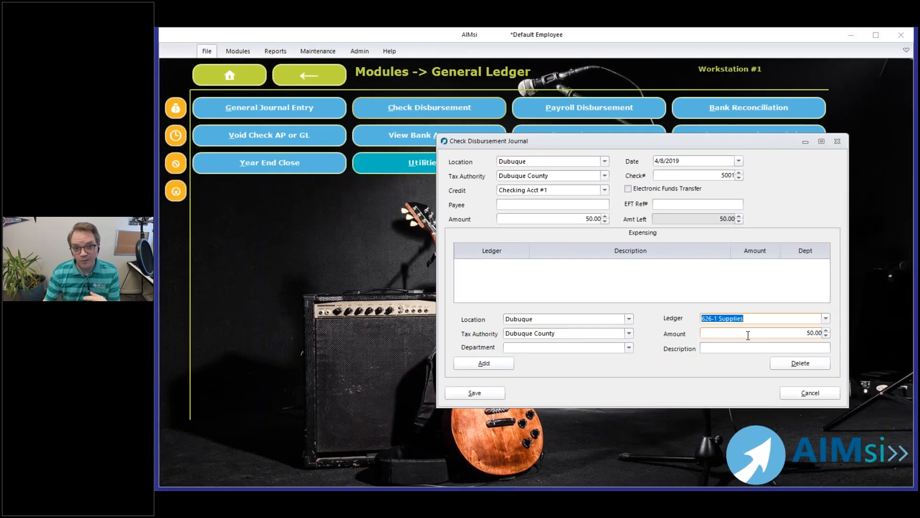
{"action": "left_click", "coordinate": [500, 359]}
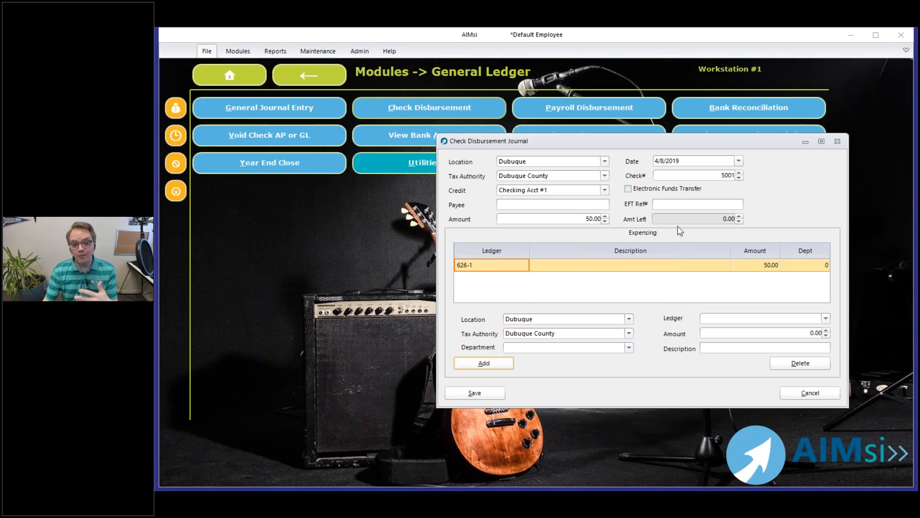
Step: Enter Staples as the check's payee and save the disbursement
{"action": "double_click", "coordinate": [735, 174]}
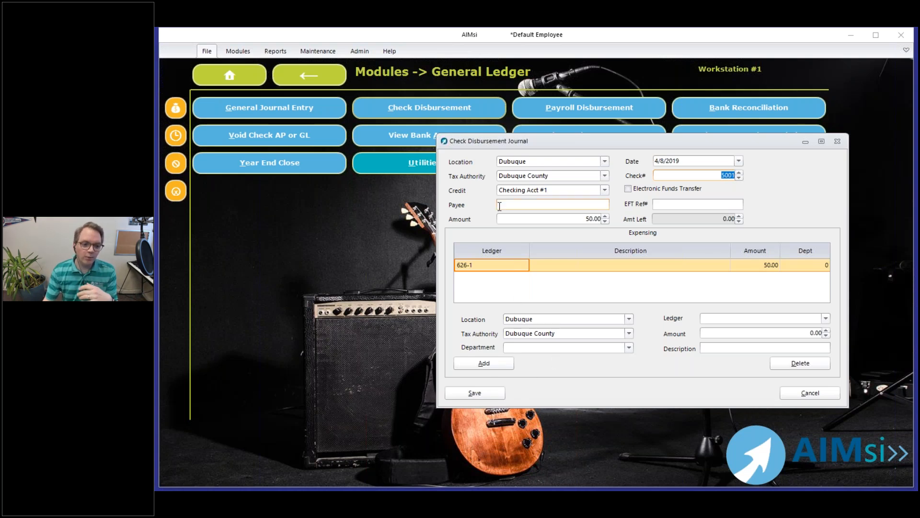
{"action": "left_click", "coordinate": [517, 205]}
{"action": "type", "text": "Staples"}
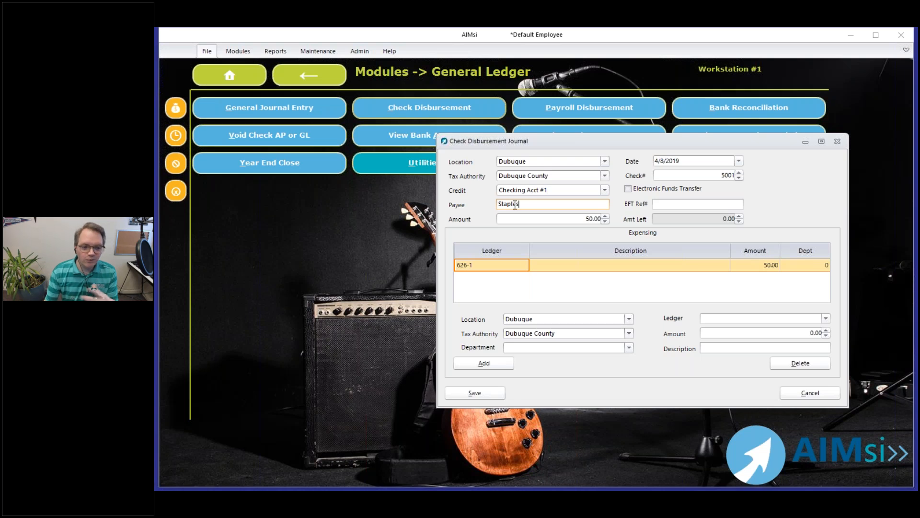
{"action": "left_click", "coordinate": [493, 389]}
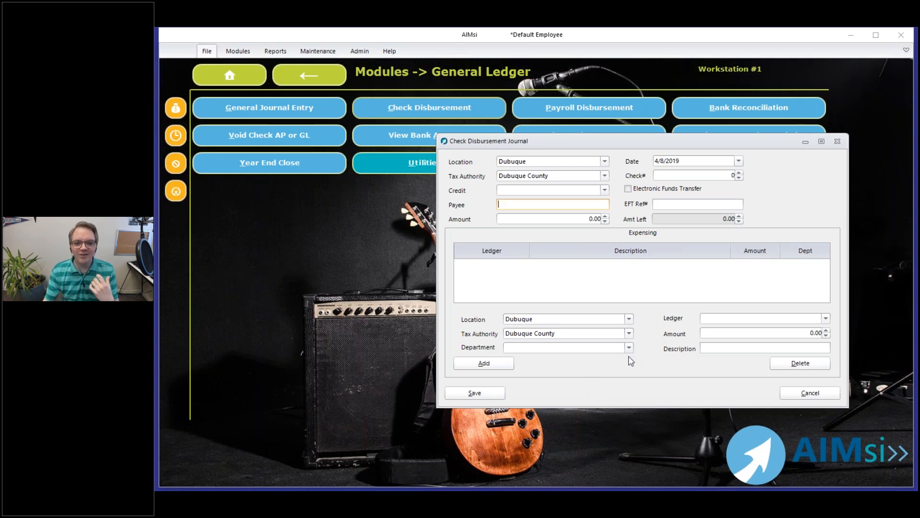
Step: Close the Check Disbursement Journal and open Daily Deposit from the Daily Posting module
{"action": "left_click", "coordinate": [838, 142]}
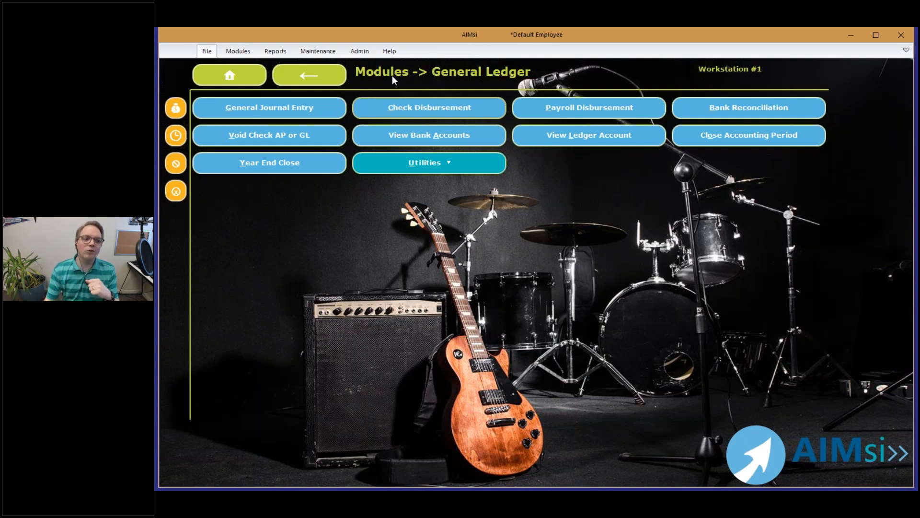
{"action": "left_click", "coordinate": [286, 76]}
{"action": "left_click", "coordinate": [291, 114]}
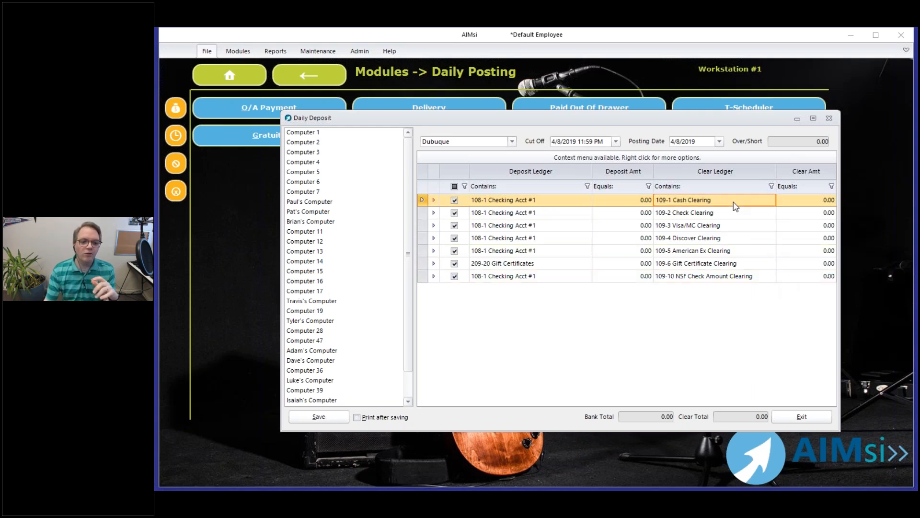
Step: Examine the deposit ledgers paired with the check, Visa/MC, Discover and American Express clearing ledgers
{"action": "left_click", "coordinate": [732, 215]}
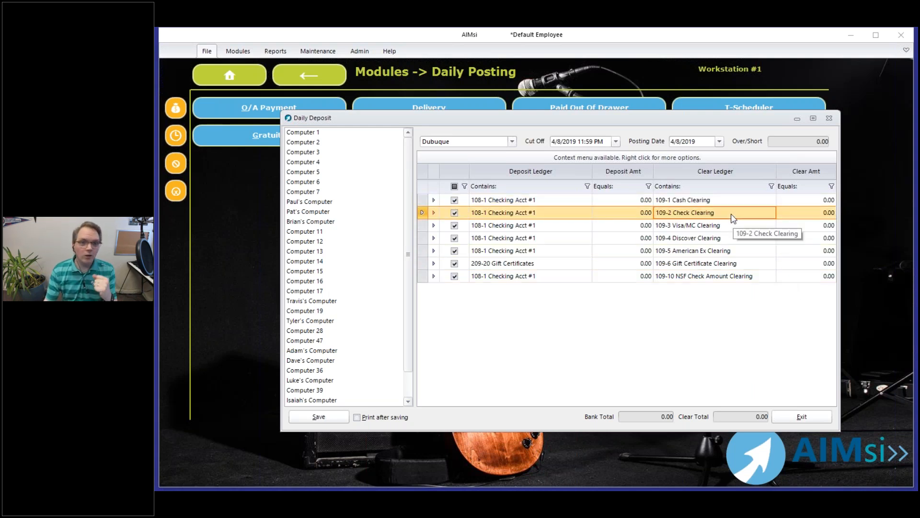
{"action": "left_click", "coordinate": [720, 227]}
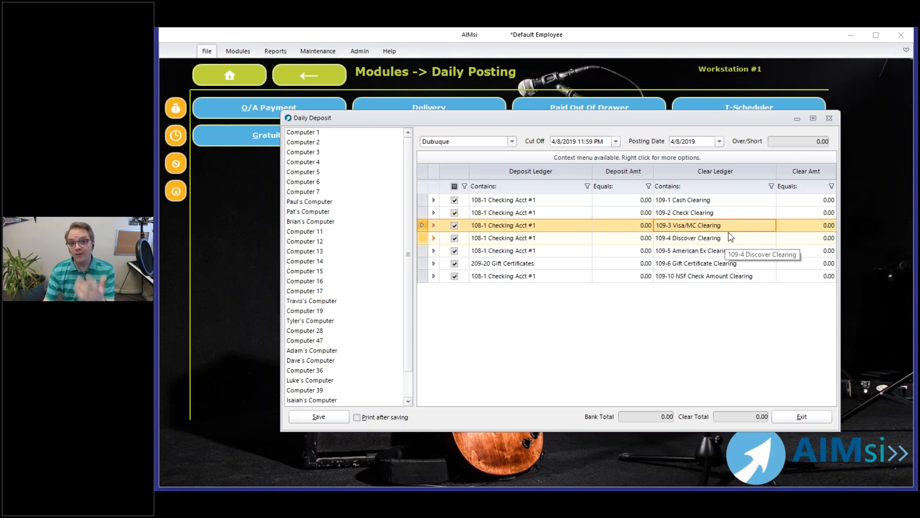
{"action": "left_click", "coordinate": [739, 242]}
{"action": "left_click", "coordinate": [740, 253]}
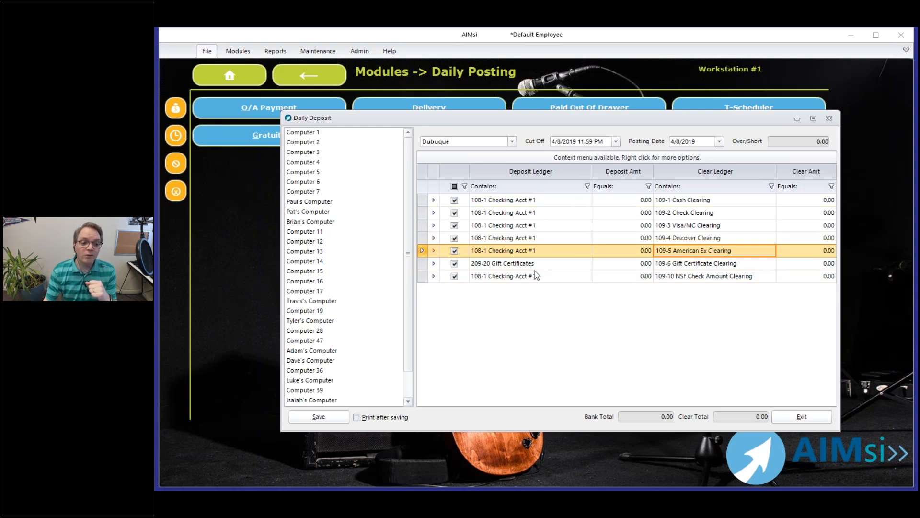
Step: Review the Checking Acct #1 deposit ledgers and the clear amounts for cash and check clearing
{"action": "left_click", "coordinate": [507, 202]}
{"action": "left_click", "coordinate": [499, 214]}
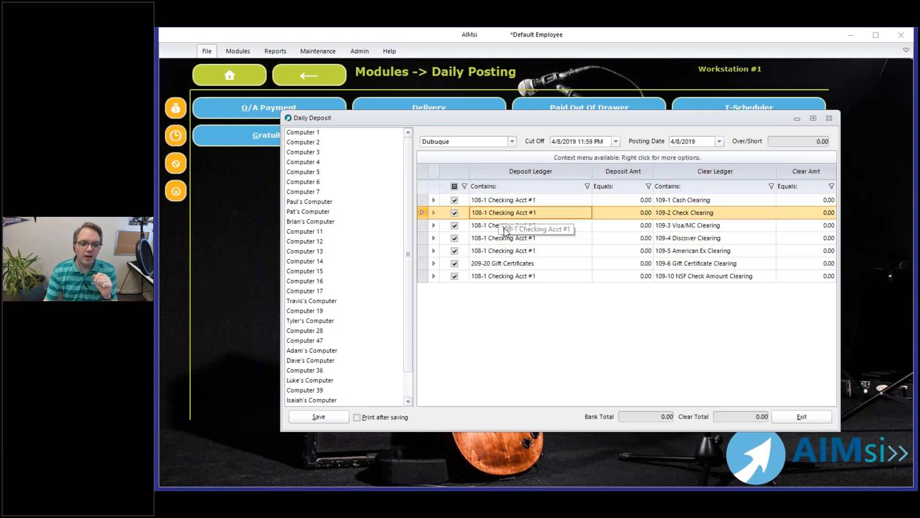
{"action": "left_click", "coordinate": [512, 237]}
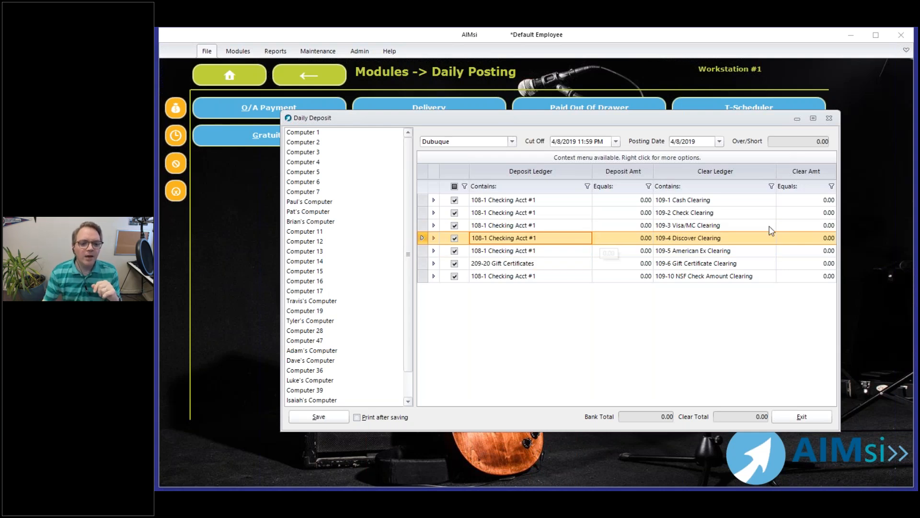
{"action": "left_click", "coordinate": [816, 201]}
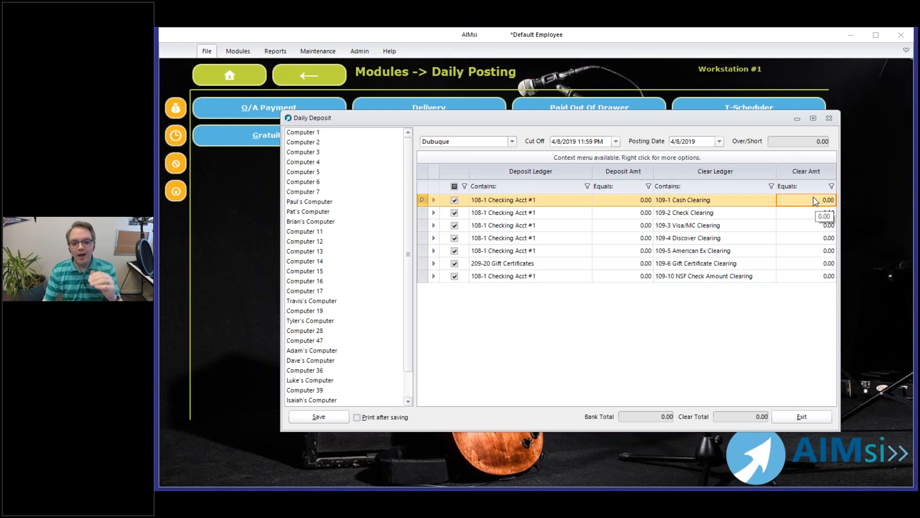
{"action": "left_click", "coordinate": [800, 214]}
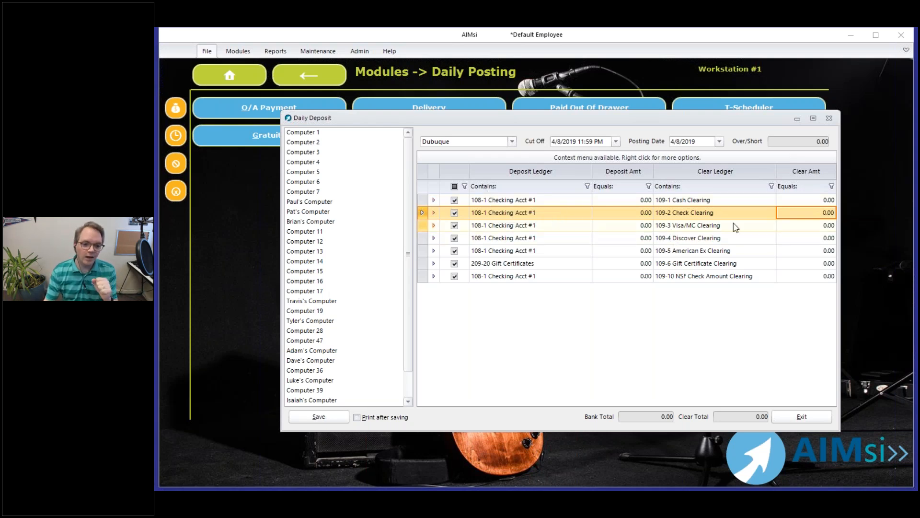
Step: Exit Daily Deposit without saving and open Point of Sale
{"action": "left_click", "coordinate": [792, 421]}
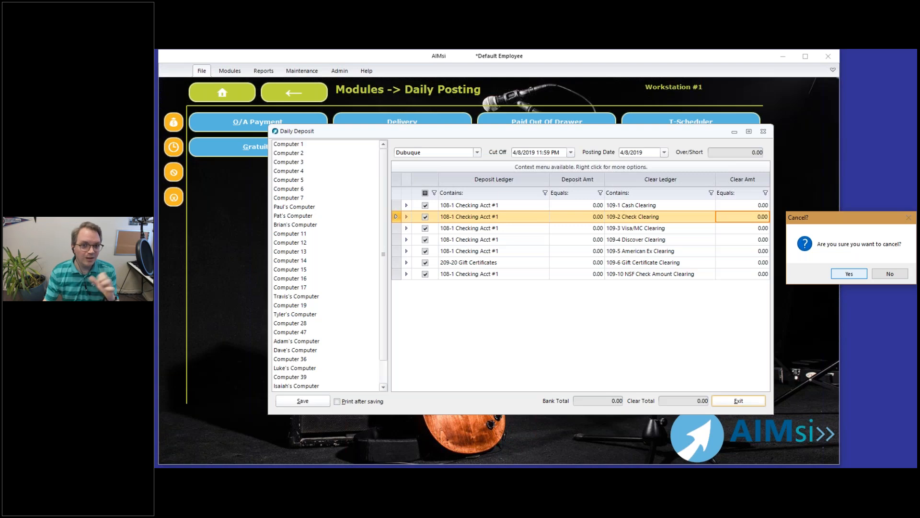
{"action": "left_click", "coordinate": [849, 273]}
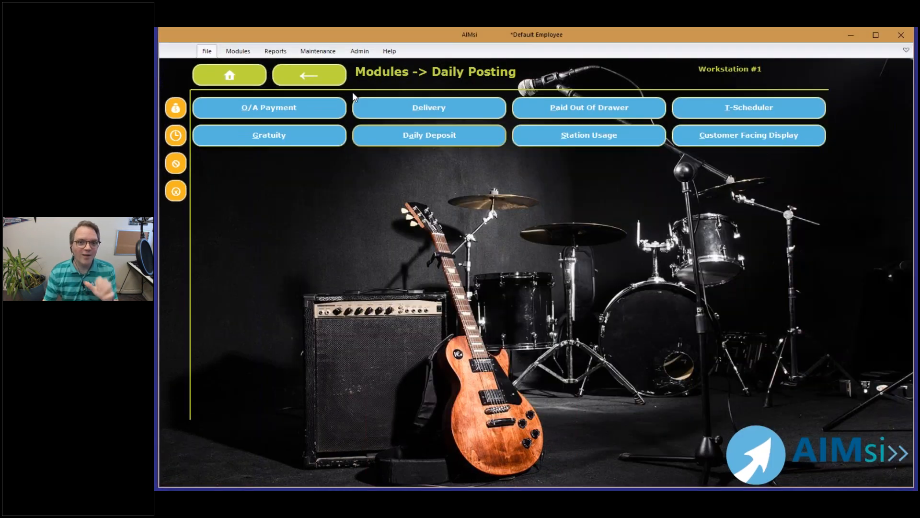
{"action": "left_click", "coordinate": [175, 136]}
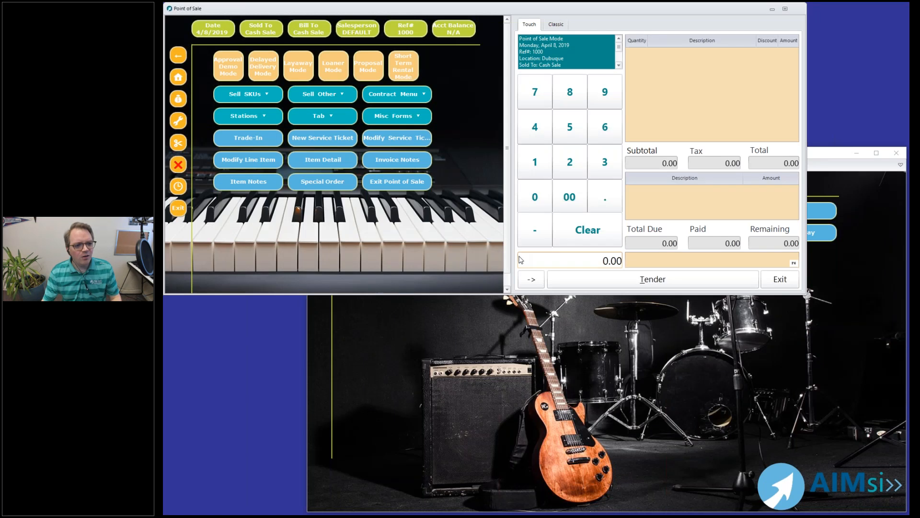
Step: Add a quantity of 20 of item RT14 to the cash sale
{"action": "type", "text": "20"}
{"action": "key", "text": "Tab"}
{"action": "type", "text": "RT14"}
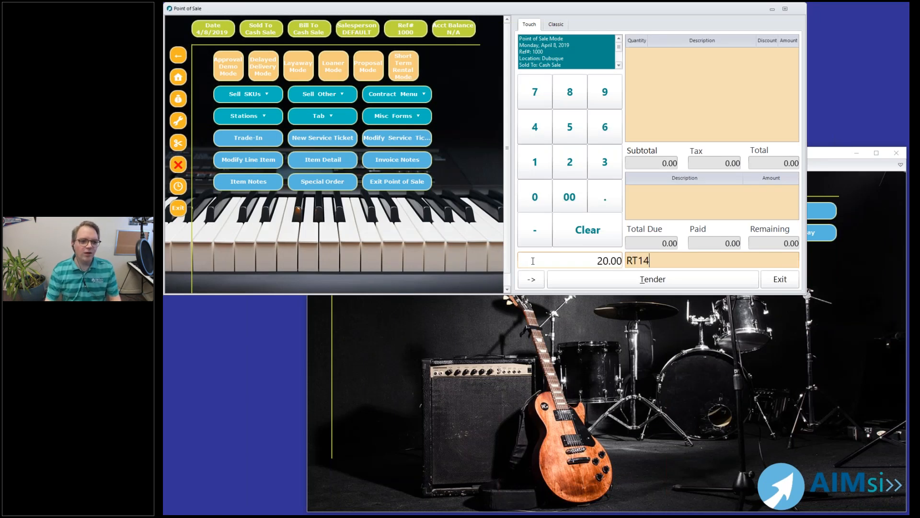
{"action": "key", "text": "Return"}
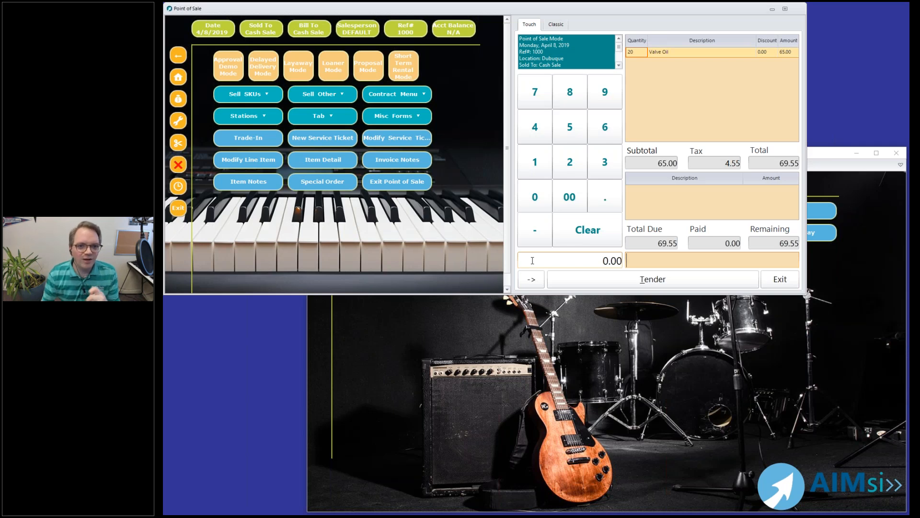
Step: Tender the sale and apply cash payments of $20 and $10
{"action": "left_click", "coordinate": [625, 287]}
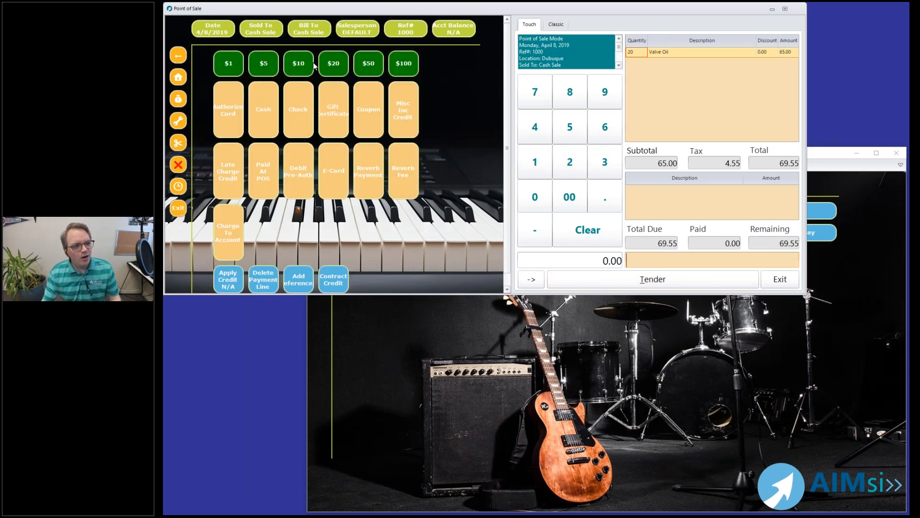
{"action": "left_click", "coordinate": [335, 72]}
{"action": "left_click", "coordinate": [300, 68]}
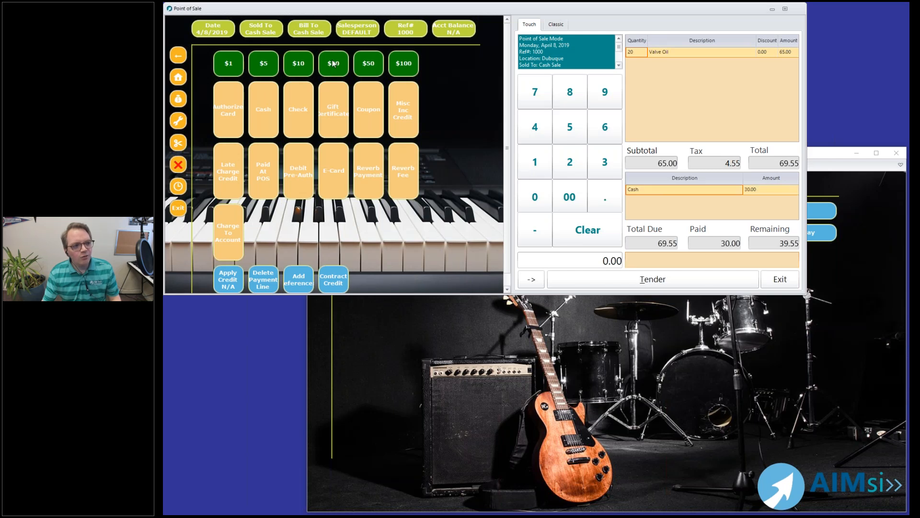
Step: Pay the remaining balance by check with payment reference 1002 and finalize the transaction without printing the invoice
{"action": "left_click", "coordinate": [303, 109]}
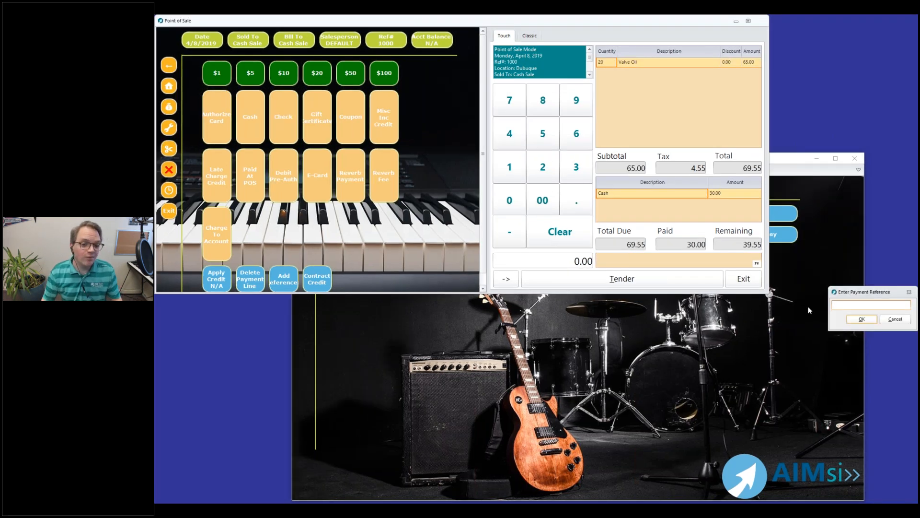
{"action": "type", "text": "1002"}
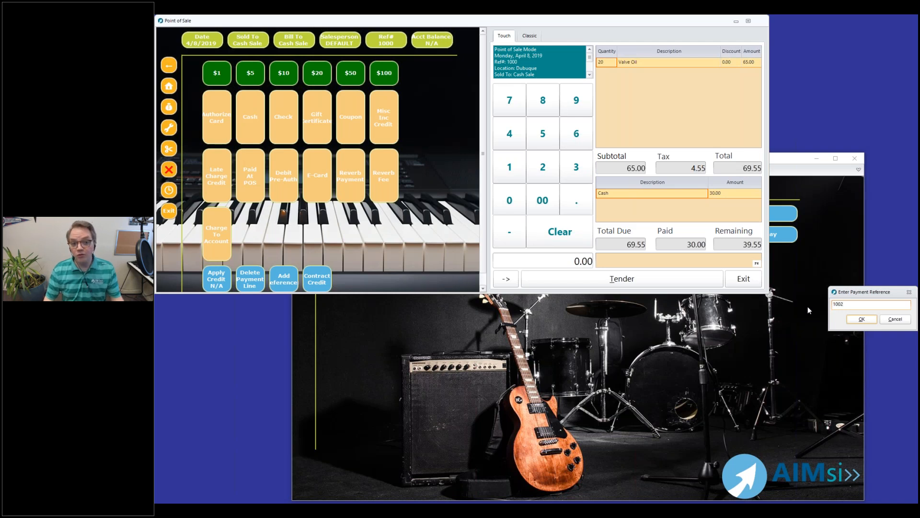
{"action": "key", "text": "Return"}
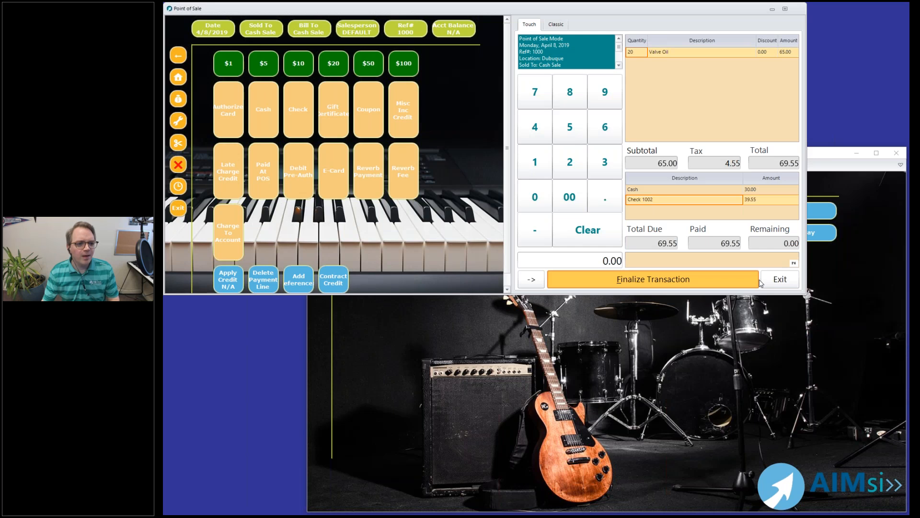
{"action": "left_click", "coordinate": [758, 281]}
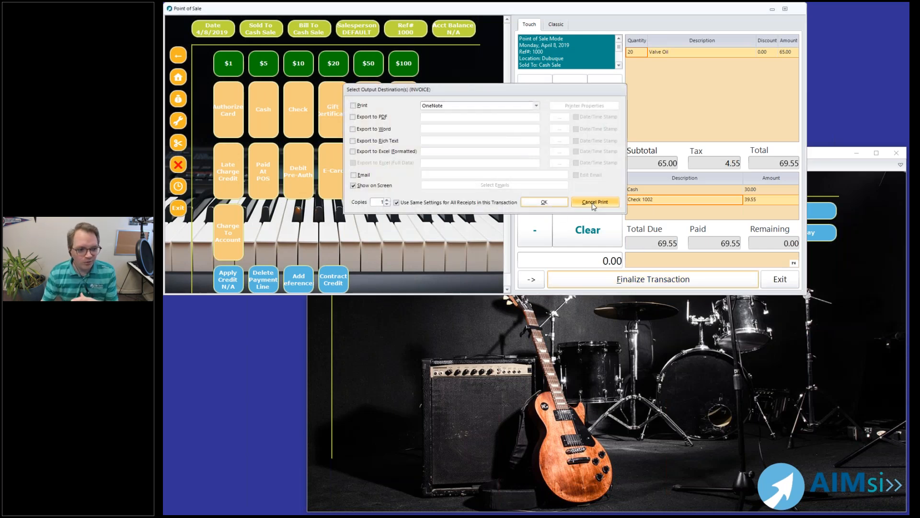
{"action": "left_click", "coordinate": [592, 203]}
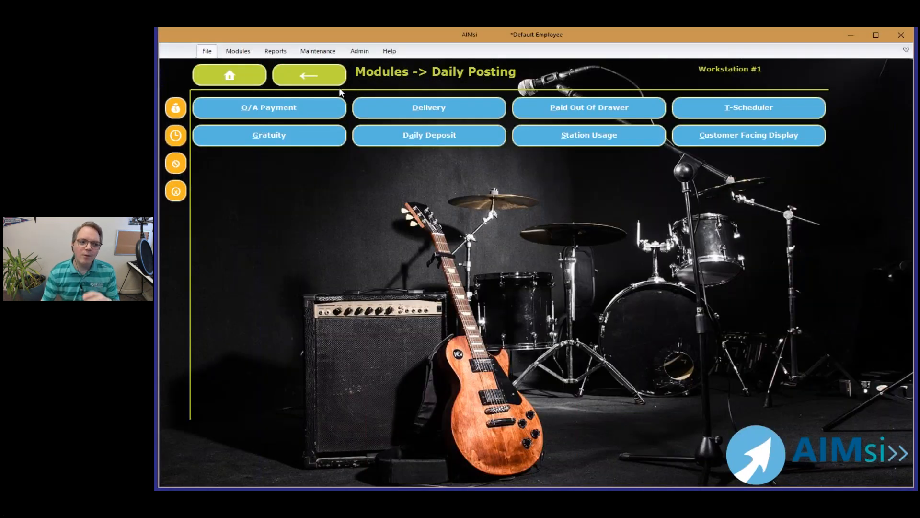
Step: Reopen Daily Deposit and check the clear amounts for cash and check clearing
{"action": "left_click", "coordinate": [445, 128]}
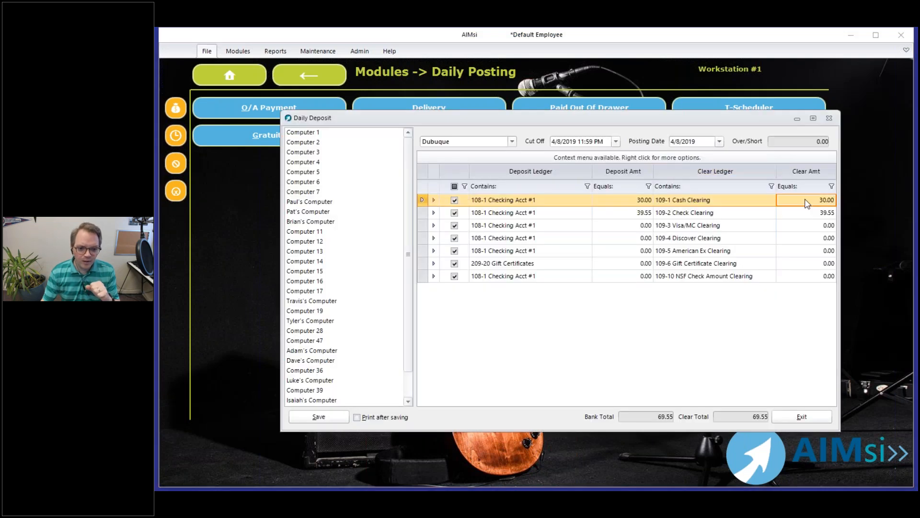
{"action": "left_click", "coordinate": [813, 199]}
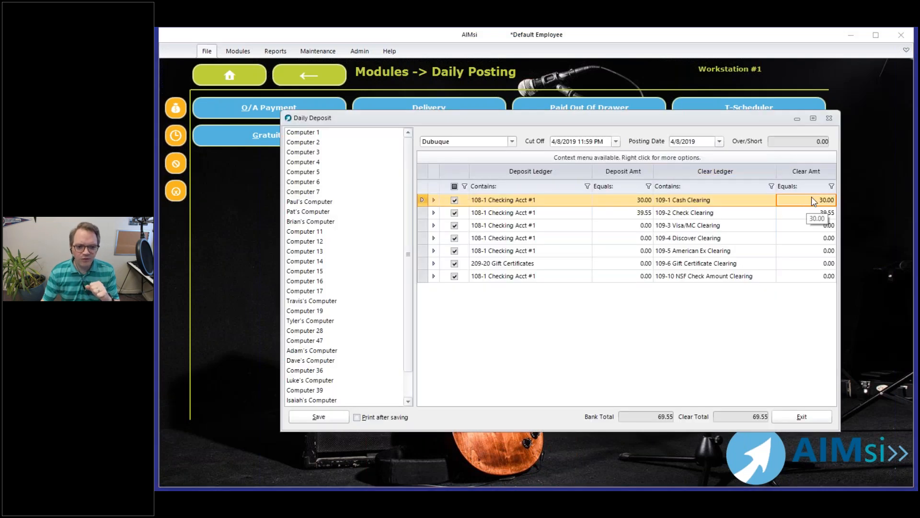
{"action": "left_click", "coordinate": [790, 213]}
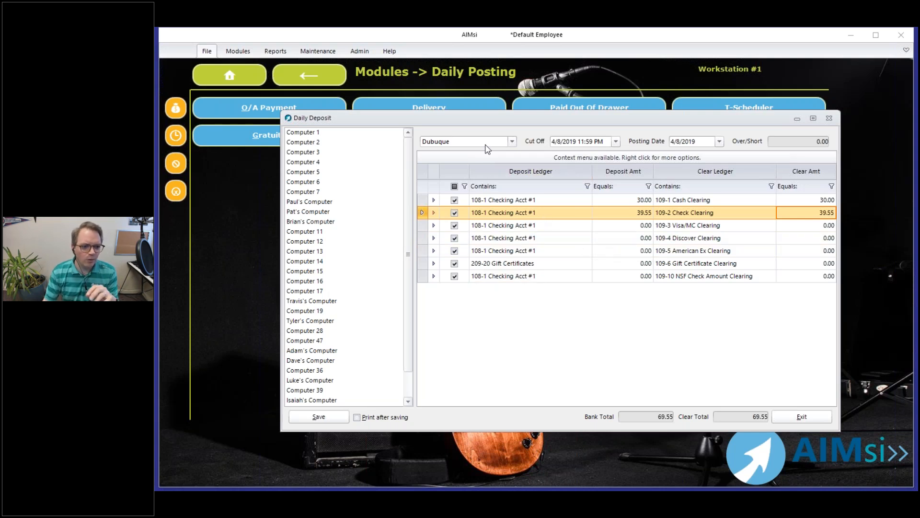
Step: Look over the location choices and the posting date for the deposit
{"action": "left_click", "coordinate": [500, 144]}
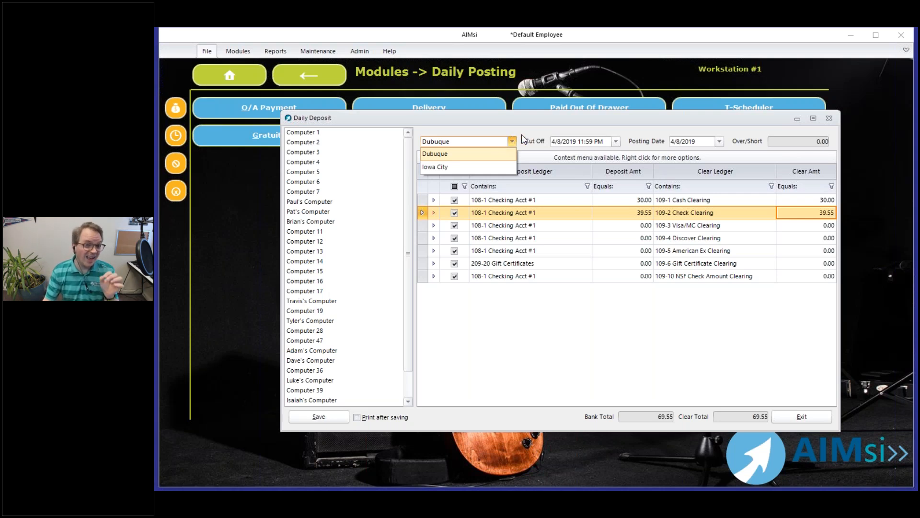
{"action": "left_click", "coordinate": [497, 137]}
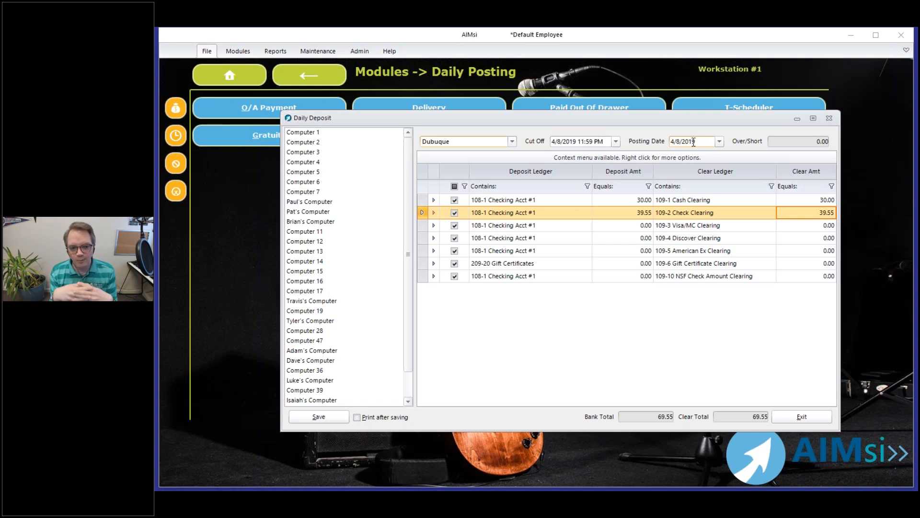
{"action": "left_click_drag", "start_coordinate": [700, 141], "coordinate": [653, 127]}
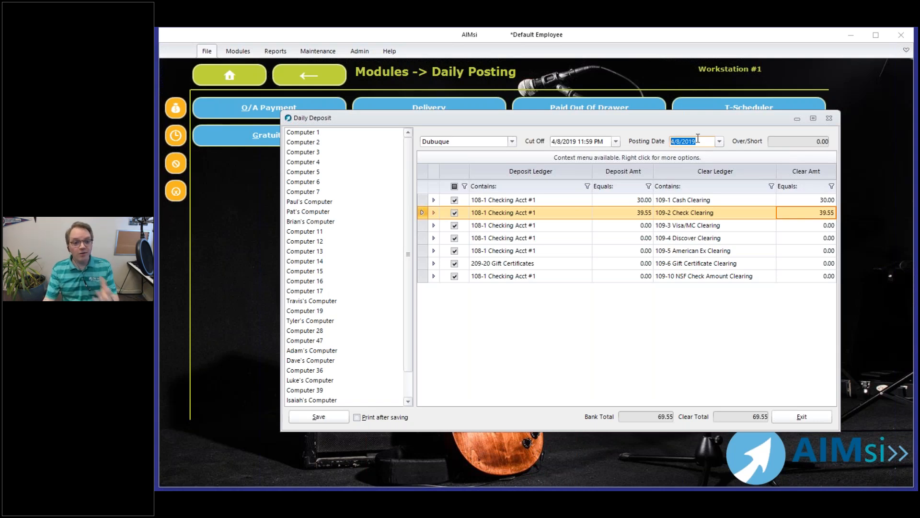
{"action": "key", "text": "plus"}
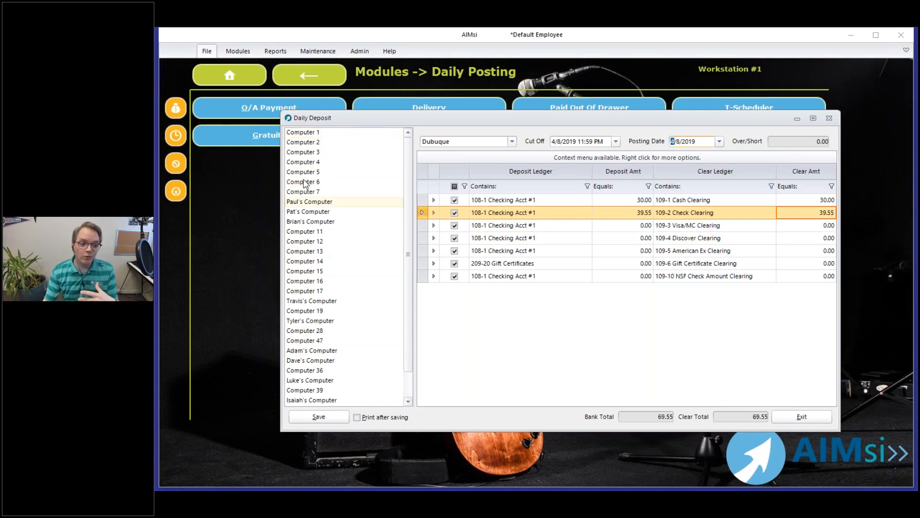
Step: Compare the deposit amounts for Computer 1 and Computer 2, and view the station list's selection options
{"action": "left_click", "coordinate": [325, 134]}
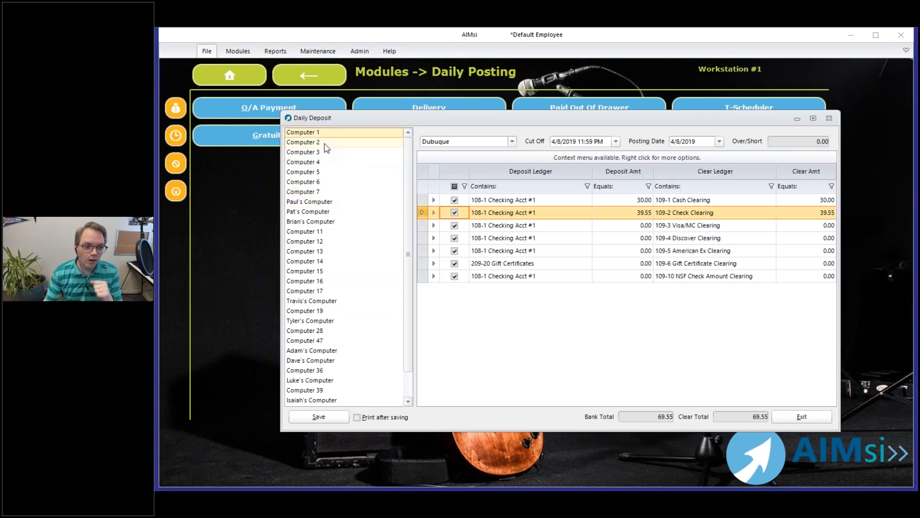
{"action": "left_click", "coordinate": [325, 142]}
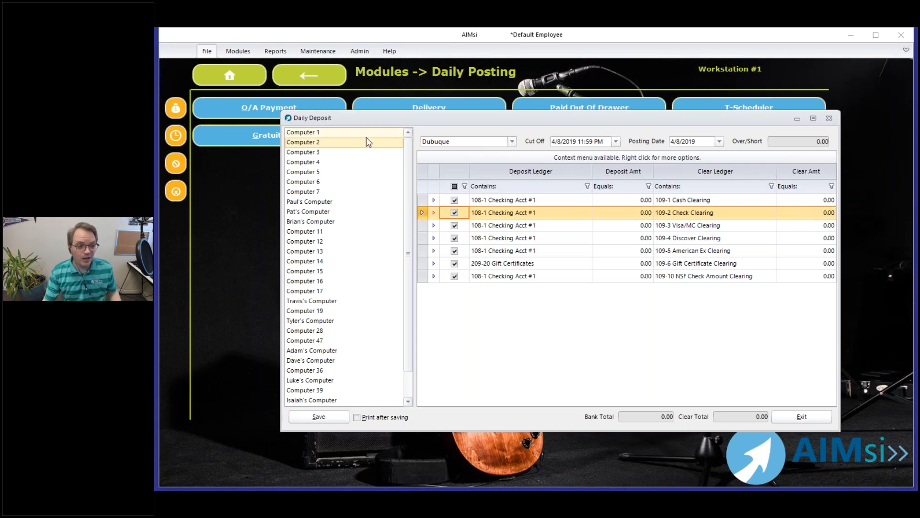
{"action": "left_click", "coordinate": [335, 133]}
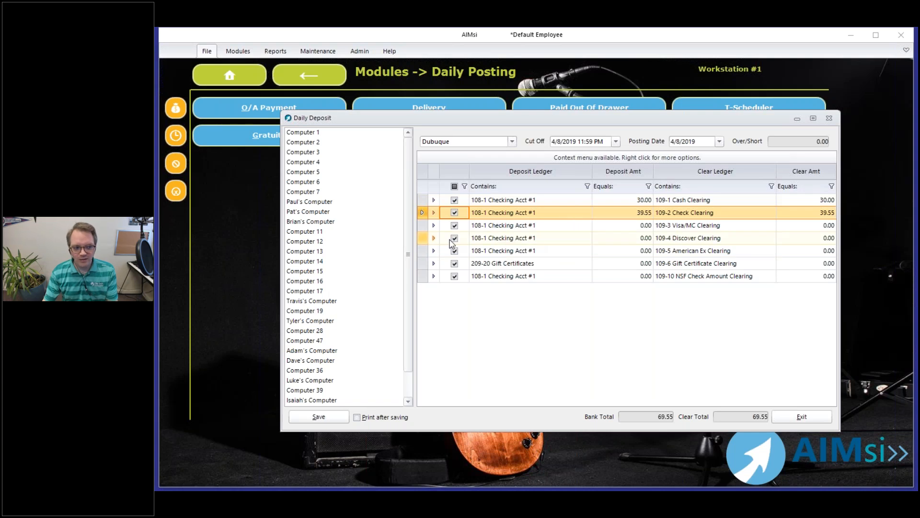
{"action": "right_click", "coordinate": [370, 181]}
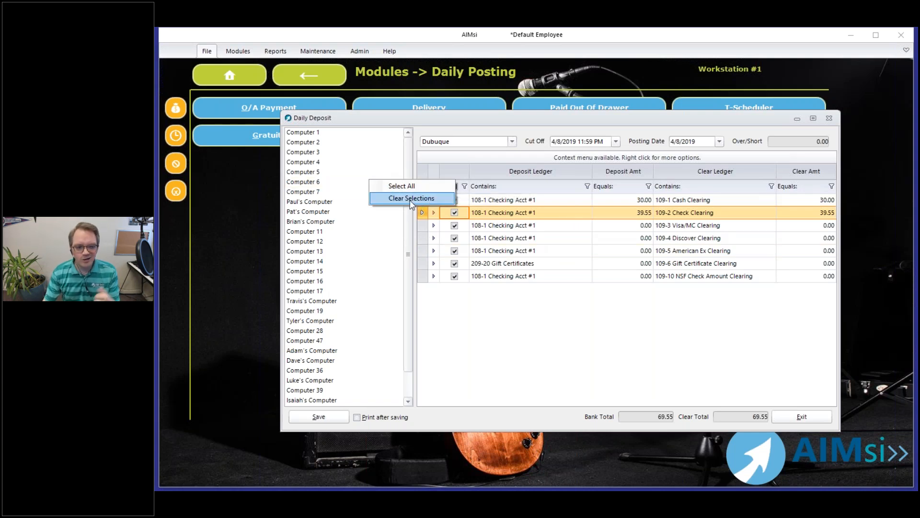
{"action": "left_click", "coordinate": [490, 126]}
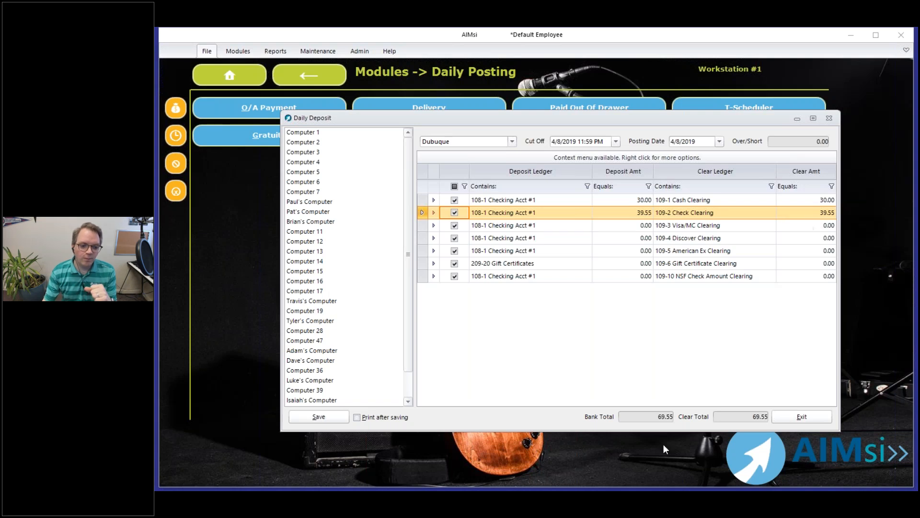
Step: Compare the deposit's Bank Total with its Clear Total
{"action": "left_click_drag", "start_coordinate": [654, 416], "coordinate": [691, 416]}
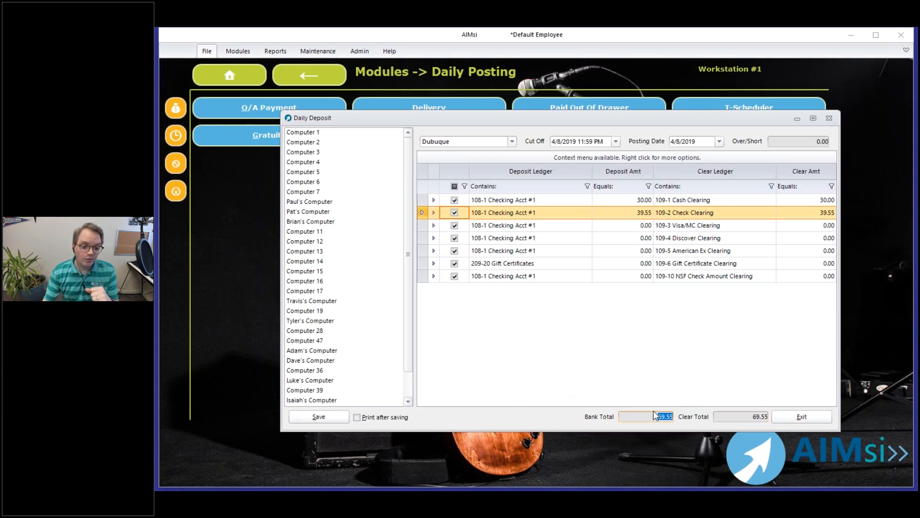
{"action": "left_click", "coordinate": [738, 416]}
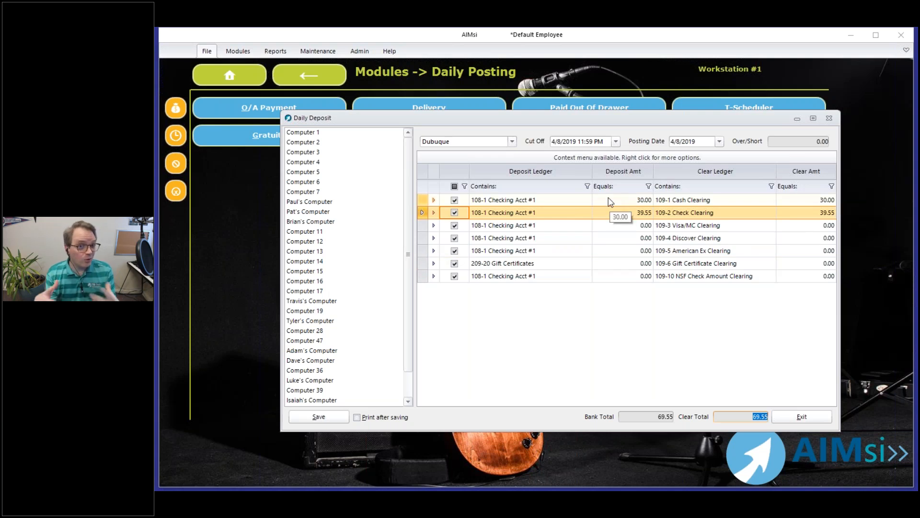
Step: Count the drawer for the cash clearing deposit as one 20, one 10 and one 1, and apply the count
{"action": "right_click", "coordinate": [566, 204]}
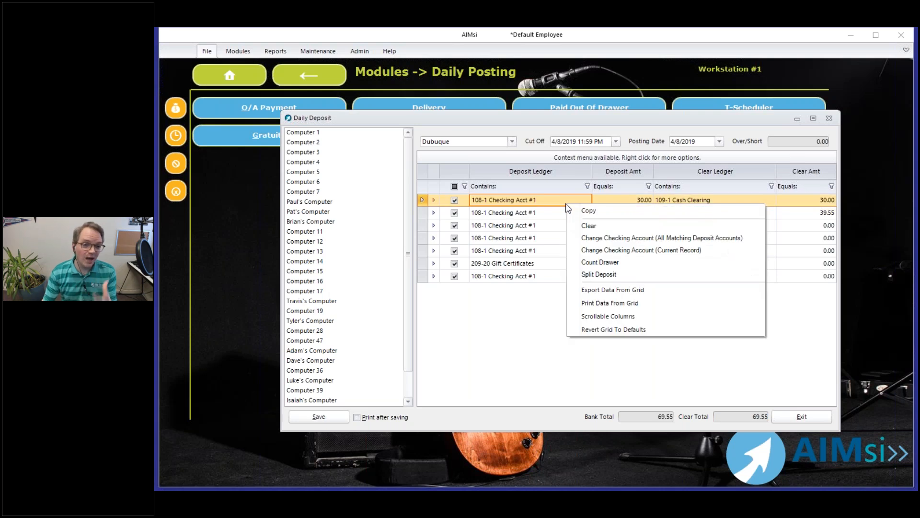
{"action": "left_click", "coordinate": [589, 261]}
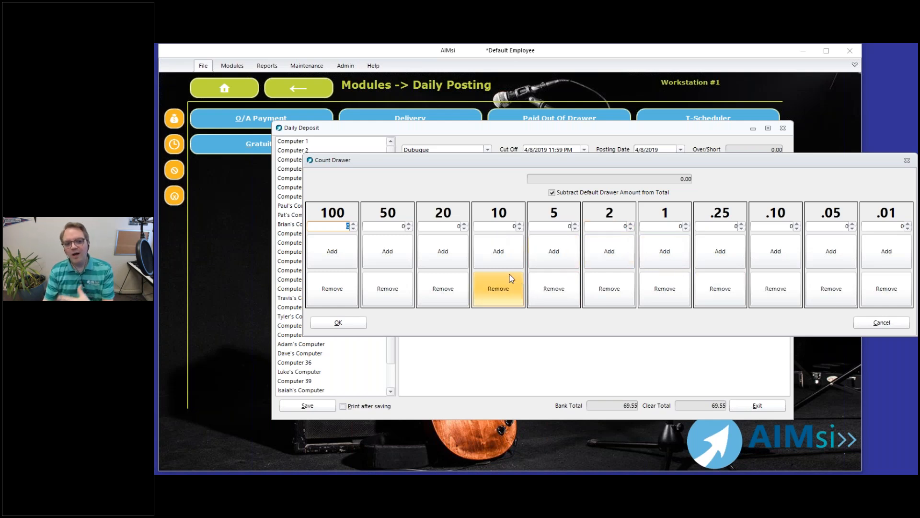
{"action": "left_click", "coordinate": [464, 253]}
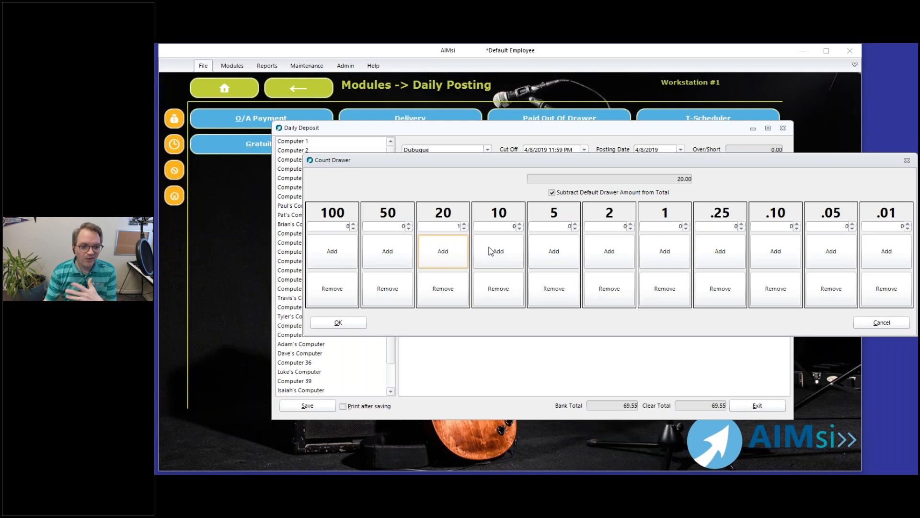
{"action": "left_click", "coordinate": [510, 253]}
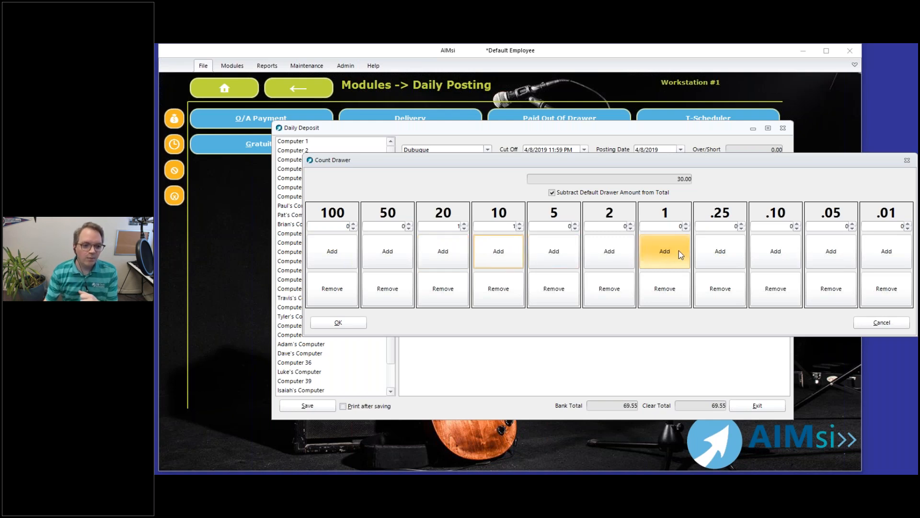
{"action": "left_click", "coordinate": [661, 254]}
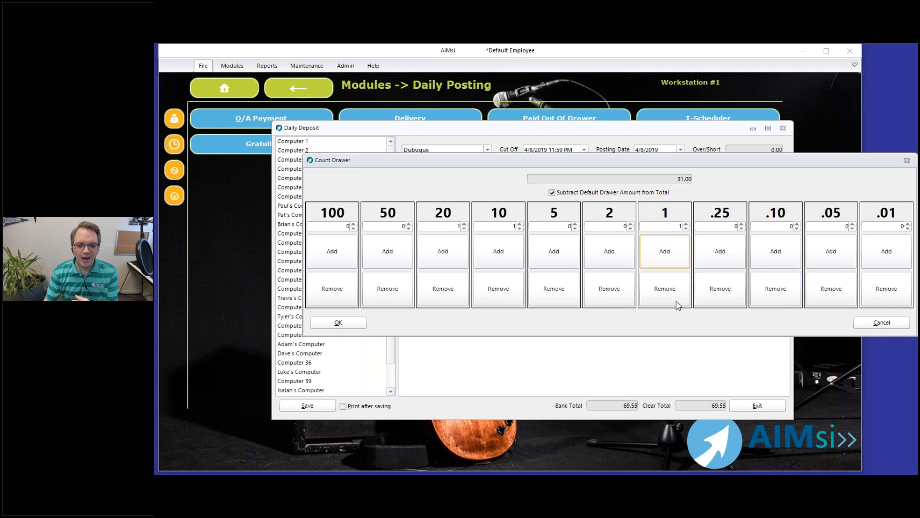
{"action": "left_click", "coordinate": [337, 323]}
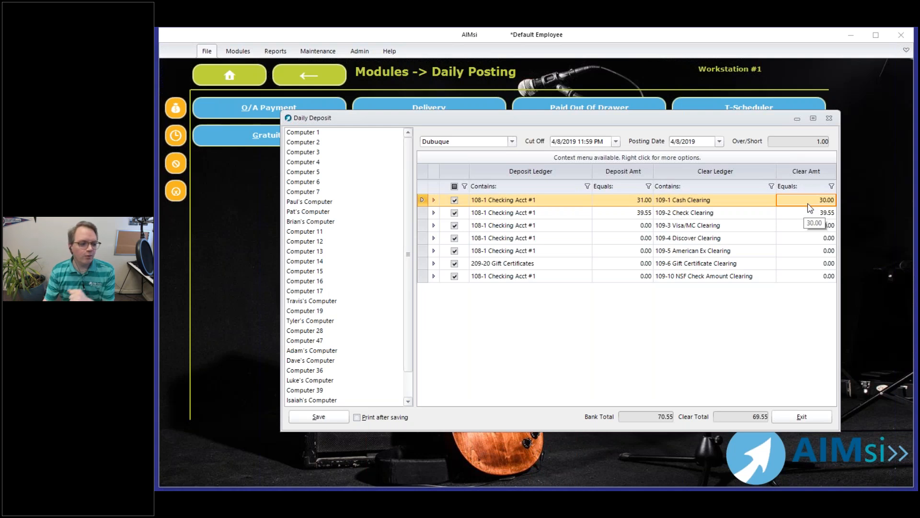
Step: Compare the cash deposit and clear amounts with the Over/Short value, Bank Total and Clear Total
{"action": "left_click", "coordinate": [620, 200]}
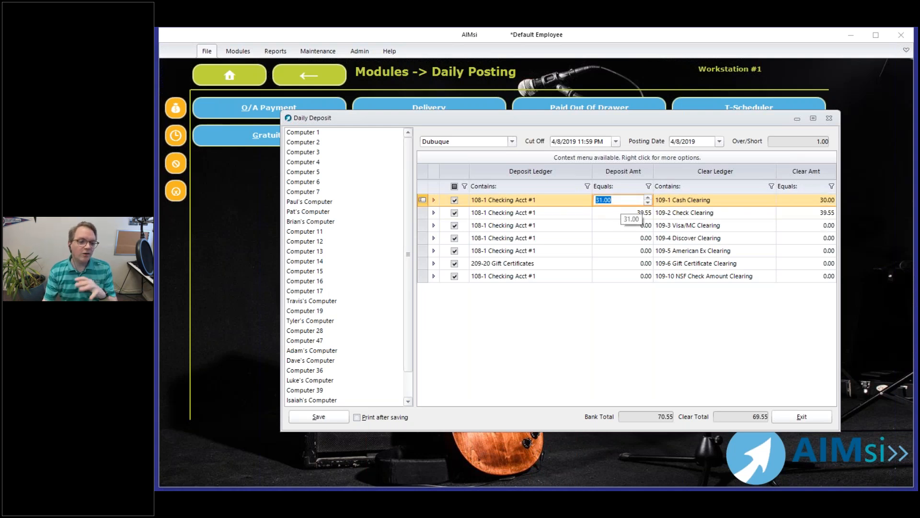
{"action": "left_click", "coordinate": [820, 141]}
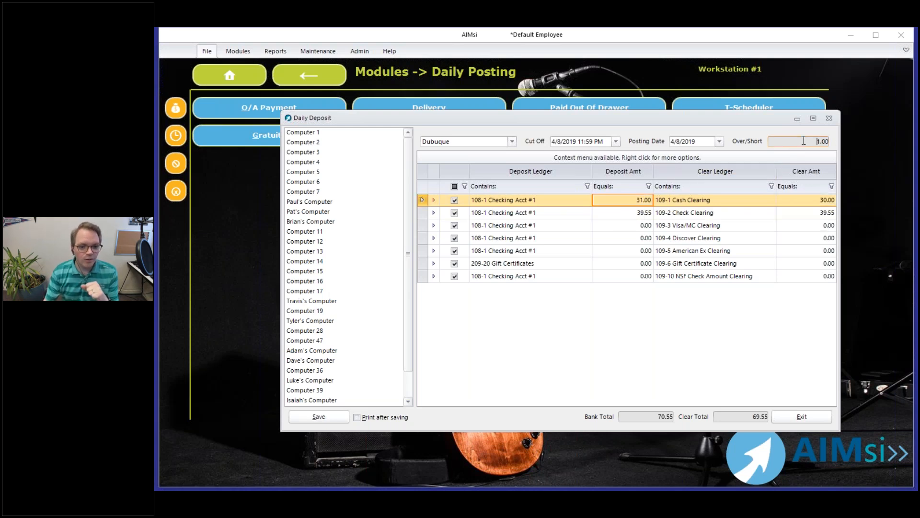
{"action": "double_click", "coordinate": [818, 141]}
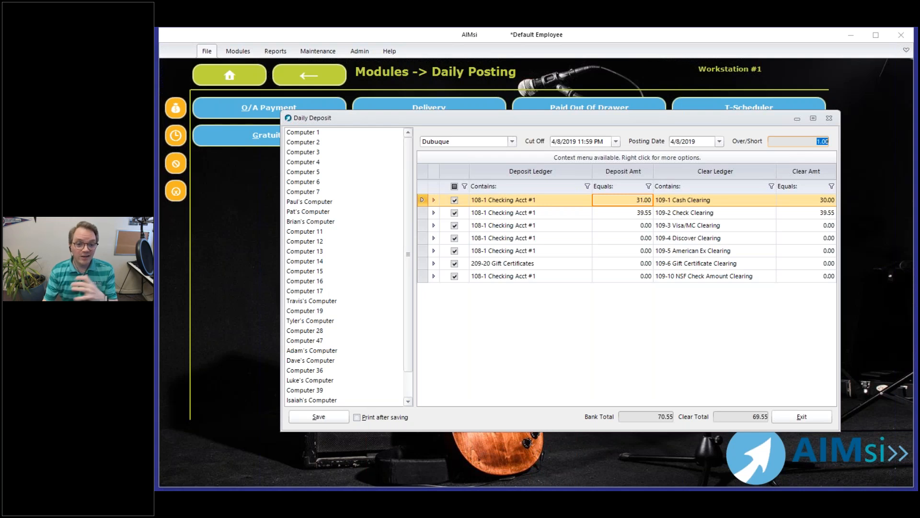
{"action": "double_click", "coordinate": [666, 417]}
{"action": "left_click_drag", "start_coordinate": [715, 415], "coordinate": [776, 424]}
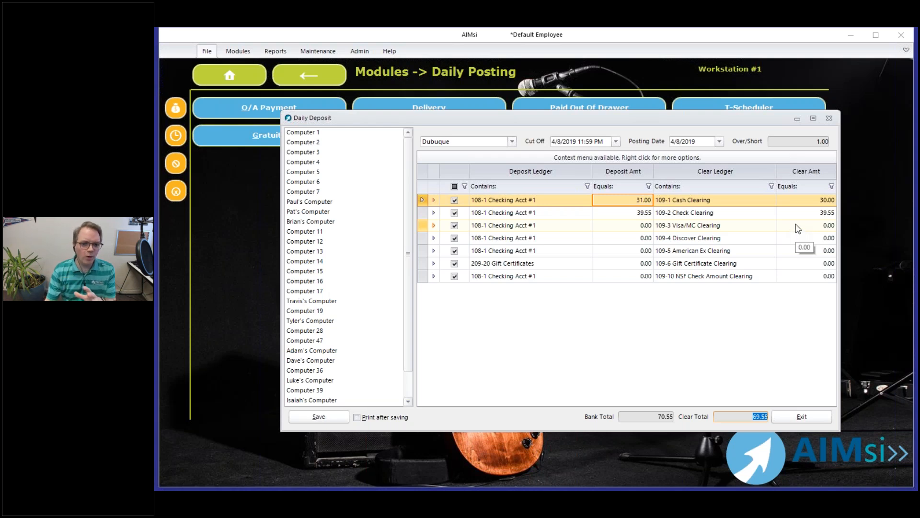
{"action": "left_click", "coordinate": [814, 203]}
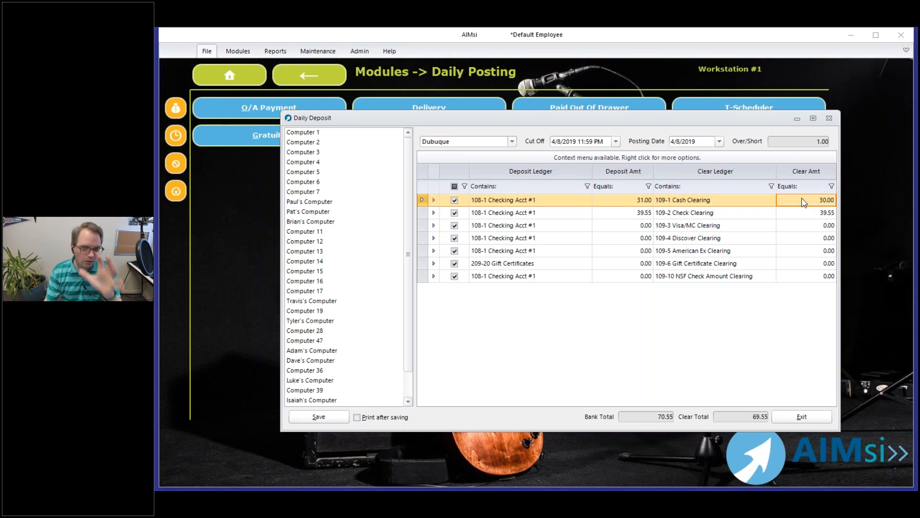
Step: Set the deposit amount of the 109-1 Cash Clearing row to 30
{"action": "left_click", "coordinate": [612, 200]}
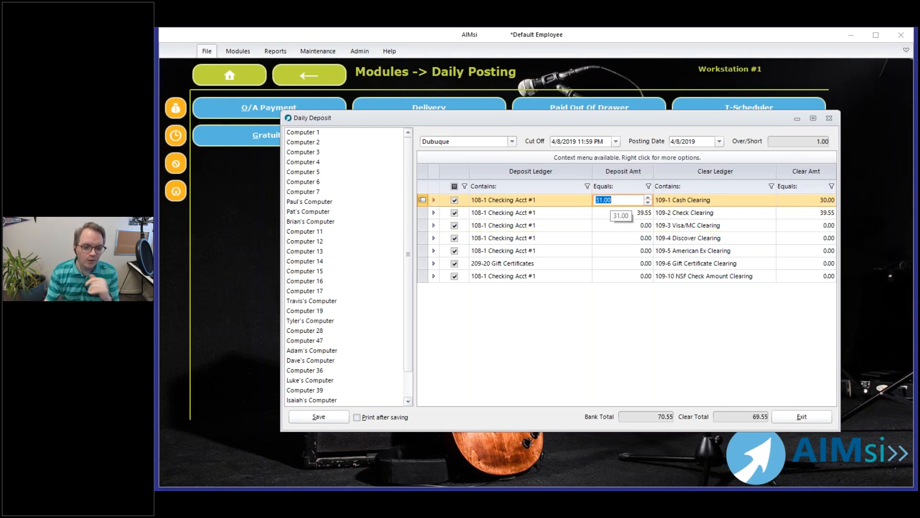
{"action": "type", "text": "30"}
{"action": "key", "text": "Return"}
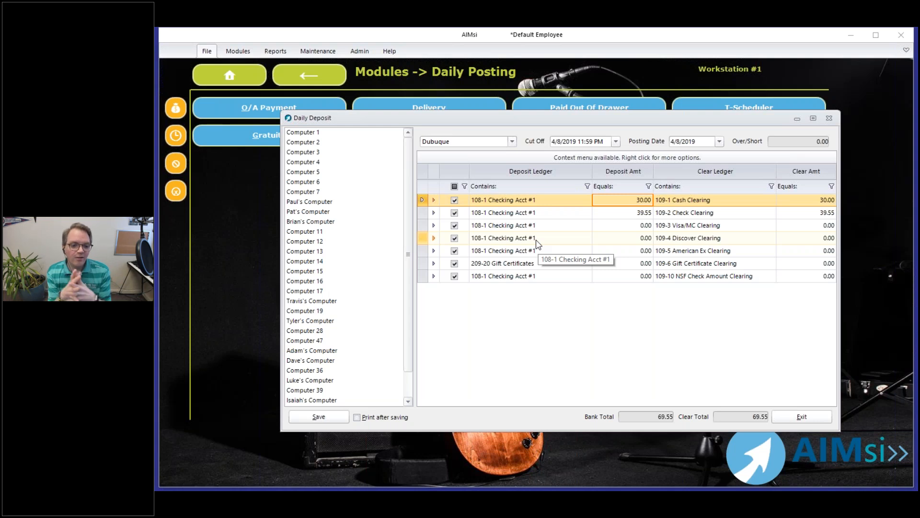
Step: Set the cash clearing deposit amount to 31 and check the resulting Over/Short value
{"action": "left_click", "coordinate": [621, 201]}
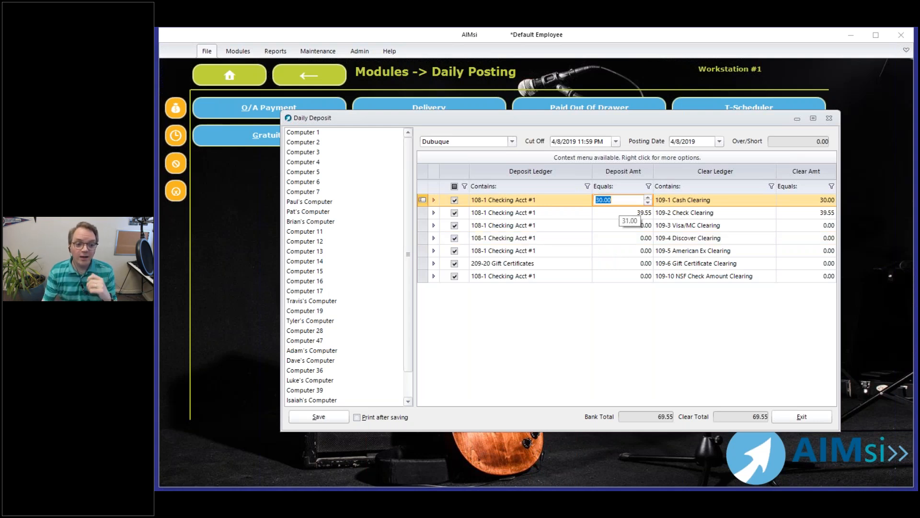
{"action": "type", "text": "31"}
{"action": "key", "text": "Return"}
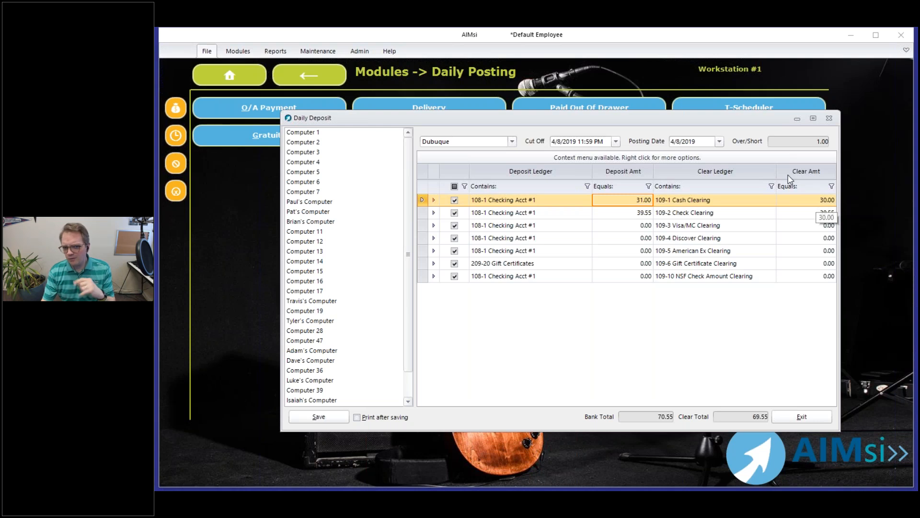
{"action": "left_click", "coordinate": [798, 141]}
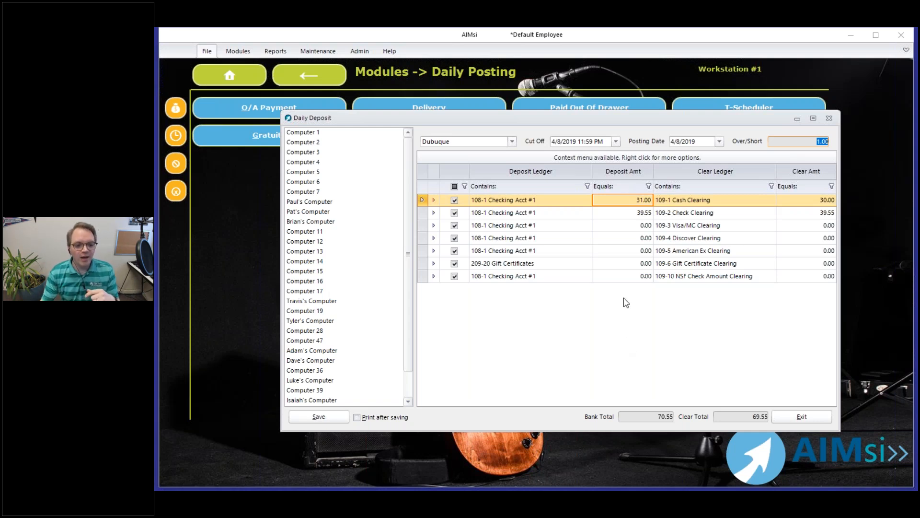
Step: Bring the deposit back into balance by setting the cash clearing deposit amount to 30
{"action": "left_click", "coordinate": [624, 202]}
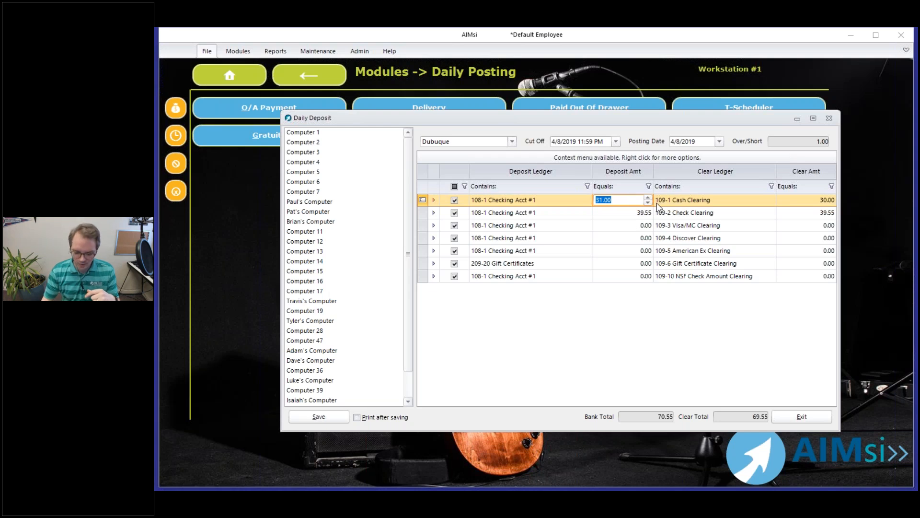
{"action": "type", "text": "30"}
{"action": "key", "text": "Return"}
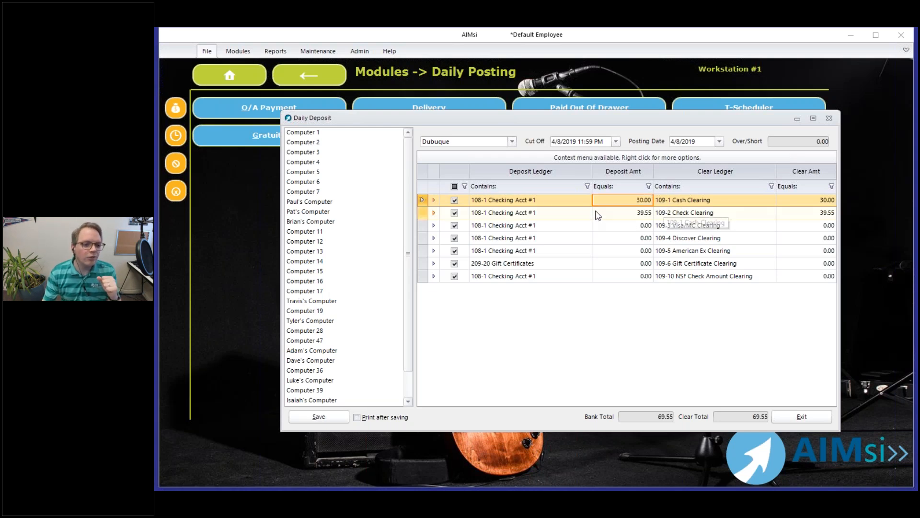
Step: Split 10 of the cash clearing deposit from Checking Acct #1 to ledger 101-1 Cash On Hand
{"action": "right_click", "coordinate": [543, 201]}
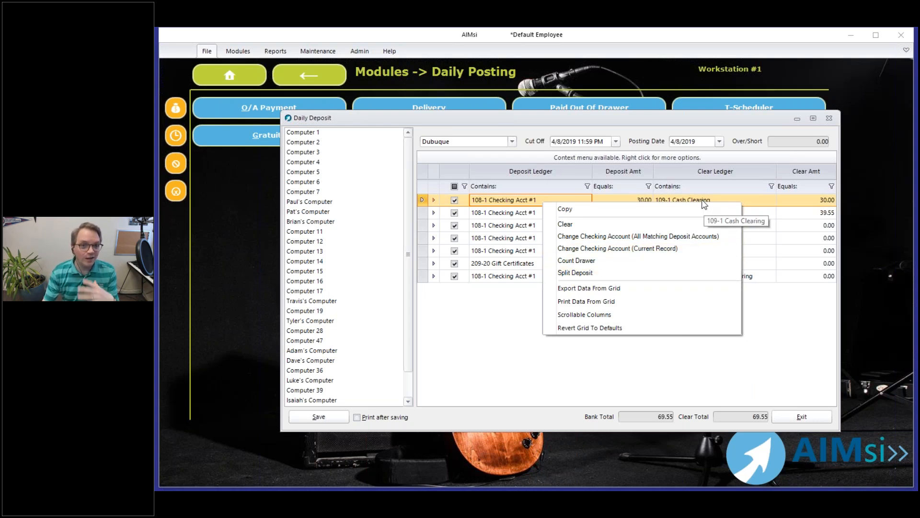
{"action": "left_click", "coordinate": [638, 273]}
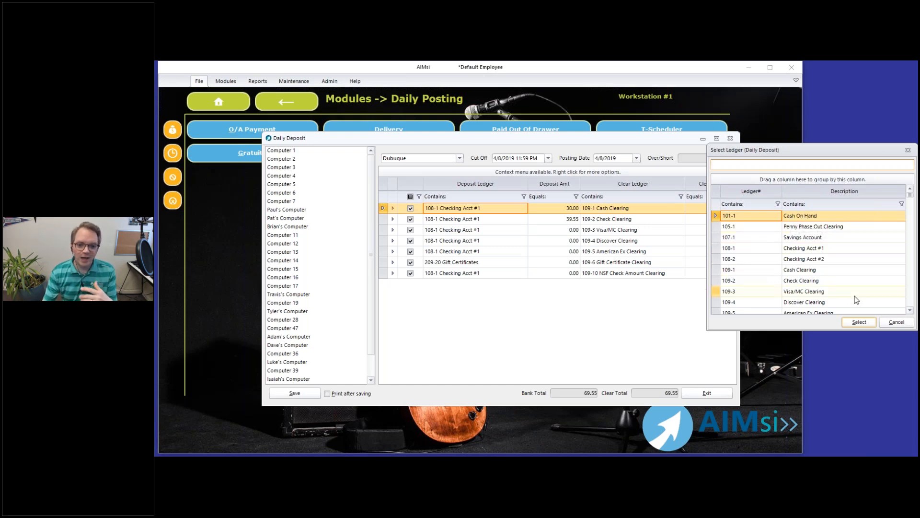
{"action": "left_click", "coordinate": [853, 324]}
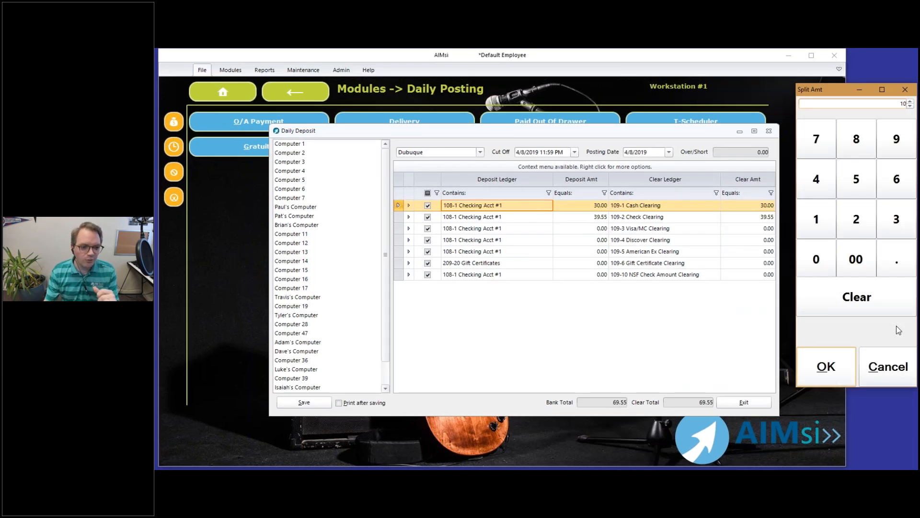
{"action": "key", "text": "Return"}
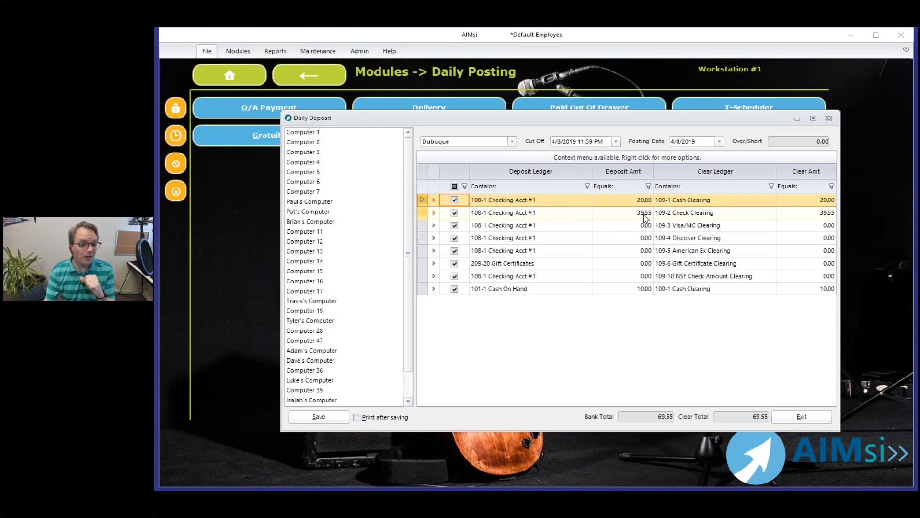
Step: Compare the deposit and clear amounts of the Cash On Hand split with the remaining Checking Acct #1 cash row
{"action": "left_click", "coordinate": [566, 291]}
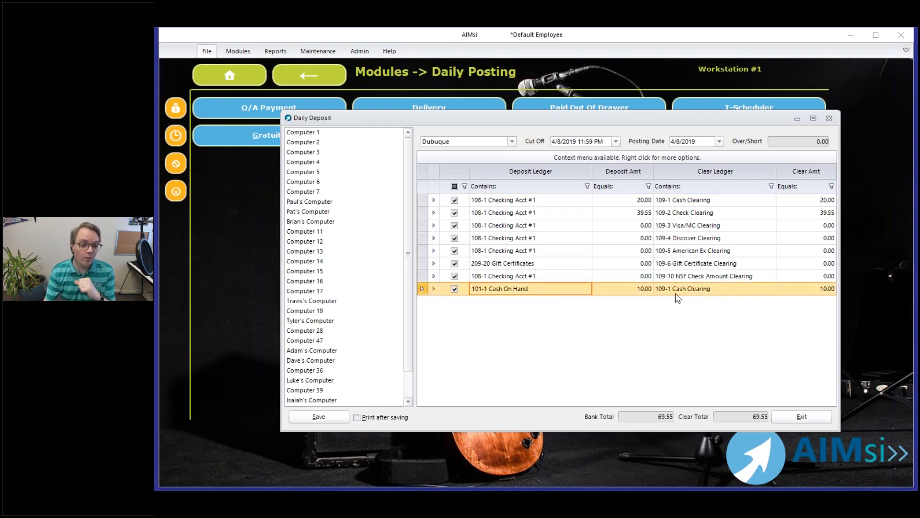
{"action": "left_click", "coordinate": [817, 200]}
{"action": "left_click", "coordinate": [797, 292]}
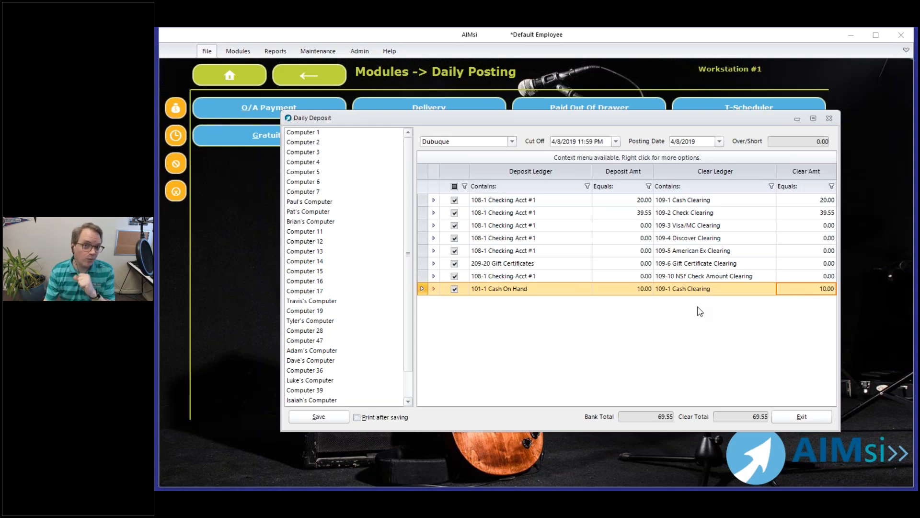
{"action": "left_click", "coordinate": [608, 291]}
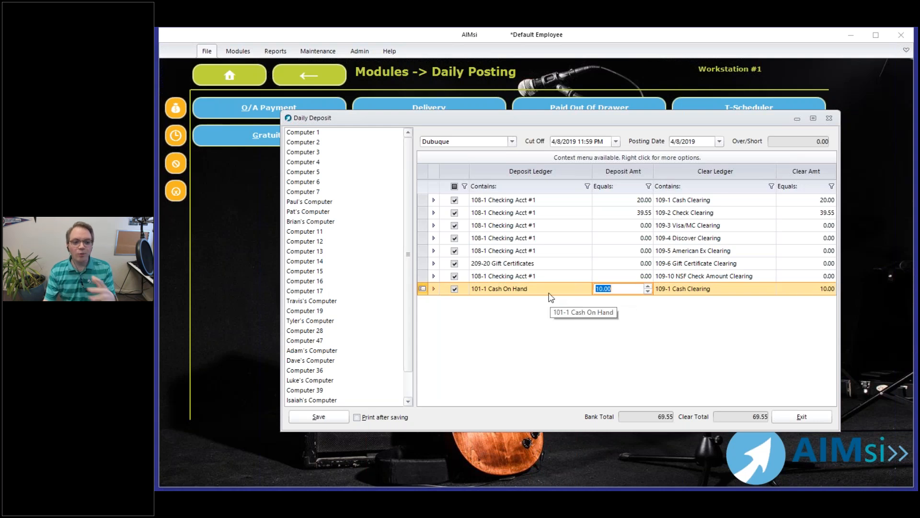
Step: Split another 10.00 of the Checking Acct #1 cash deposit to ledger 107-1 Savings Account
{"action": "right_click", "coordinate": [574, 203]}
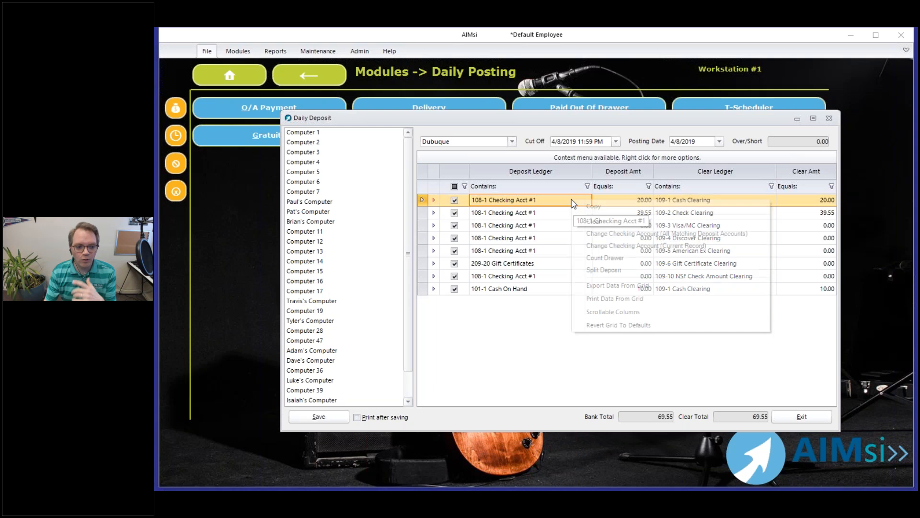
{"action": "left_click", "coordinate": [594, 271]}
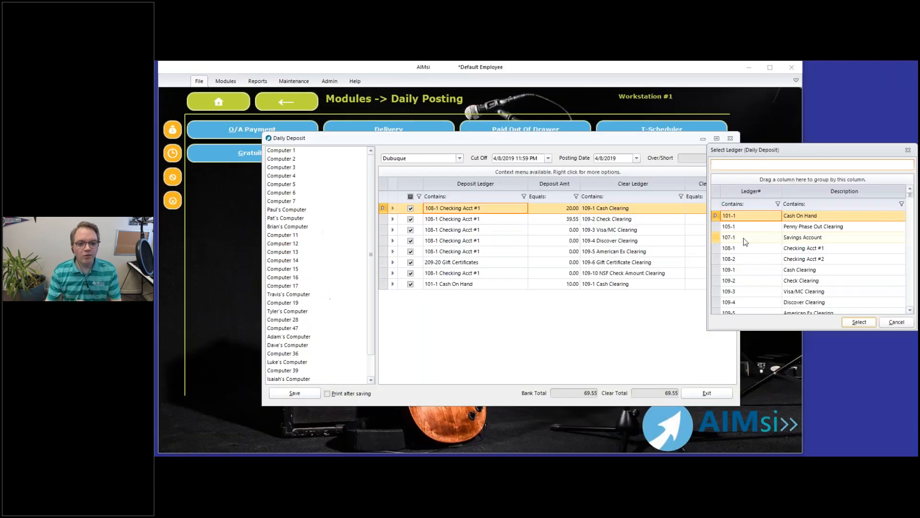
{"action": "left_click", "coordinate": [744, 238]}
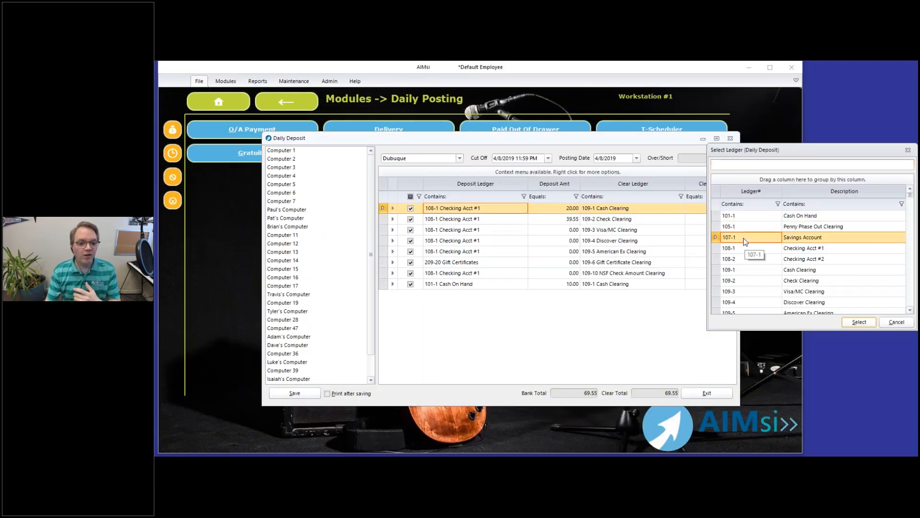
{"action": "left_click", "coordinate": [853, 324]}
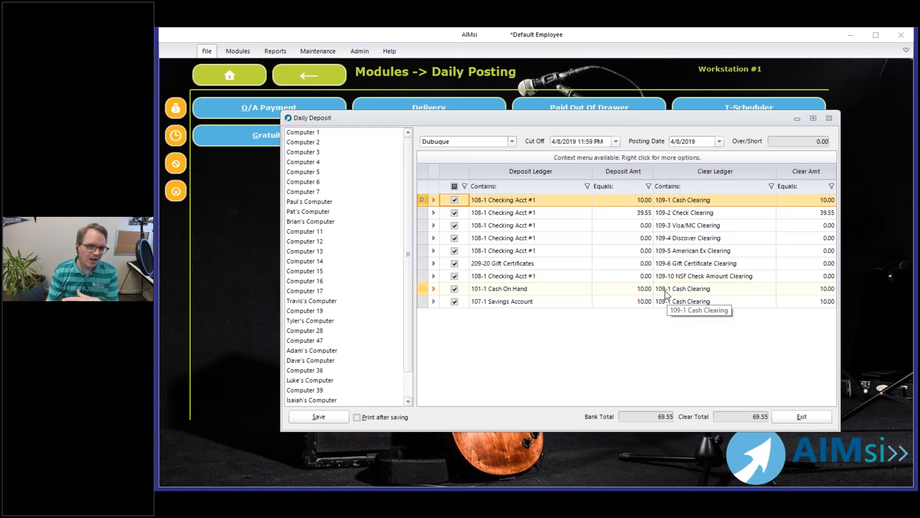
Step: Review the Savings Account and check clearing deposit amounts, and save the daily deposit
{"action": "left_click", "coordinate": [629, 302]}
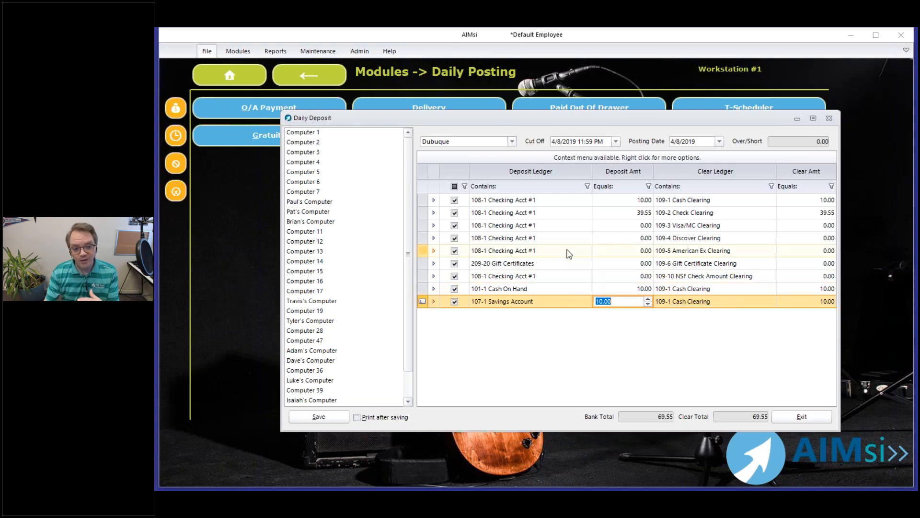
{"action": "left_click", "coordinate": [617, 216]}
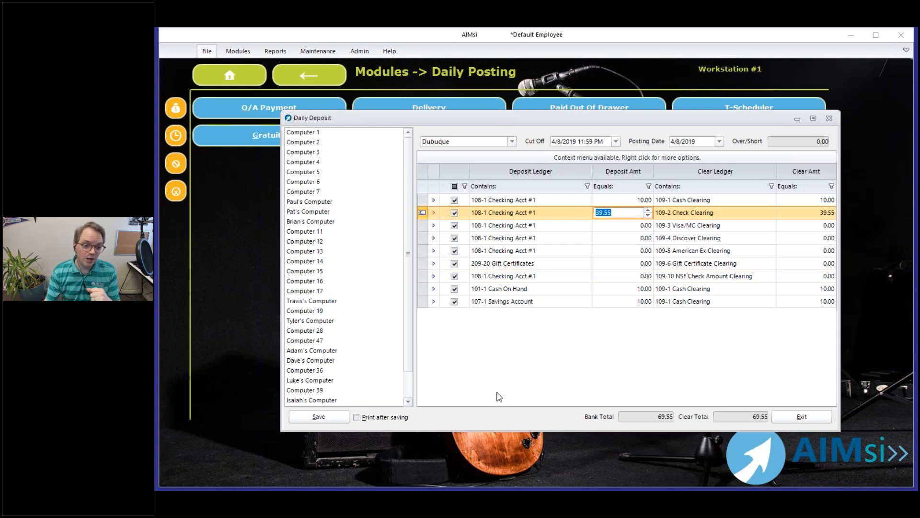
{"action": "left_click", "coordinate": [325, 419]}
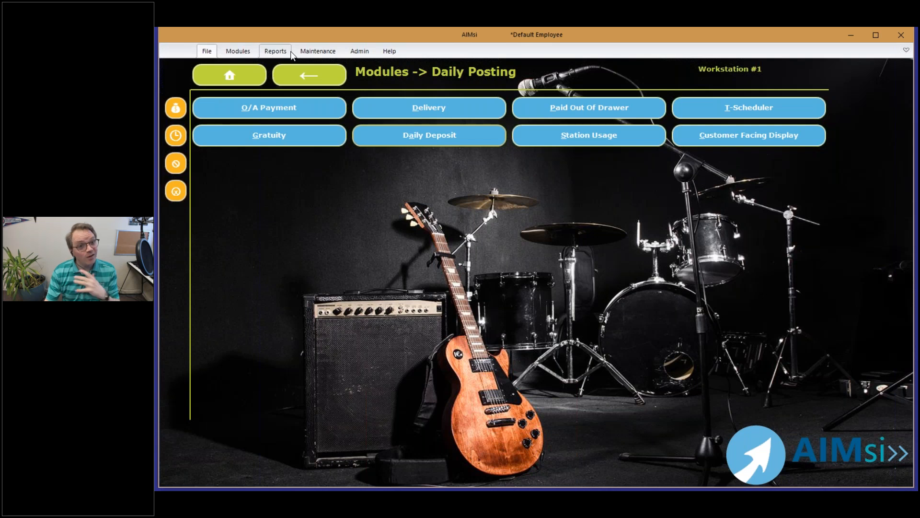
Step: Open the List Ledger by Ref# report from the General Ledger reports
{"action": "left_click", "coordinate": [284, 51]}
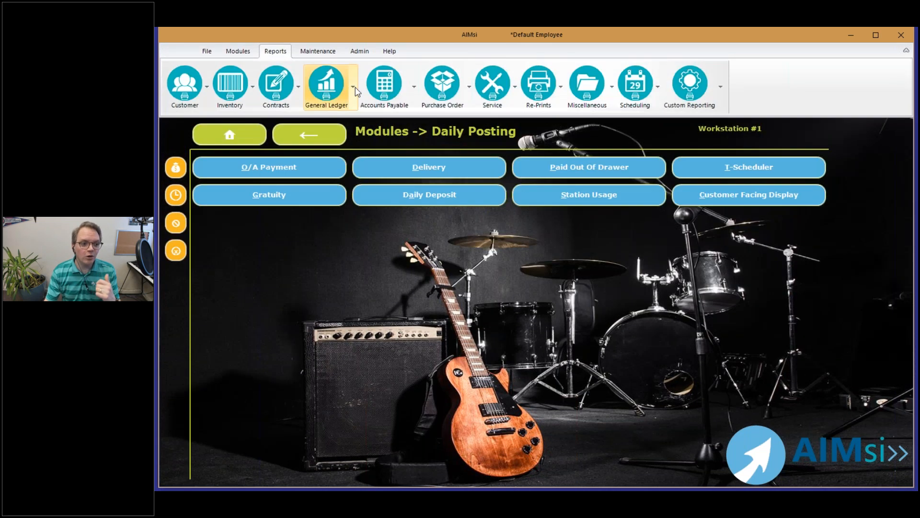
{"action": "left_click", "coordinate": [328, 97]}
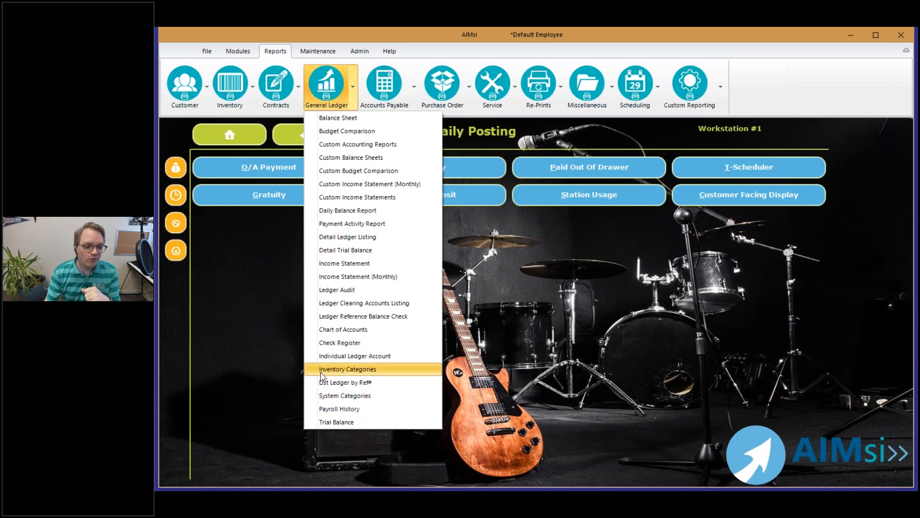
{"action": "left_click", "coordinate": [321, 389]}
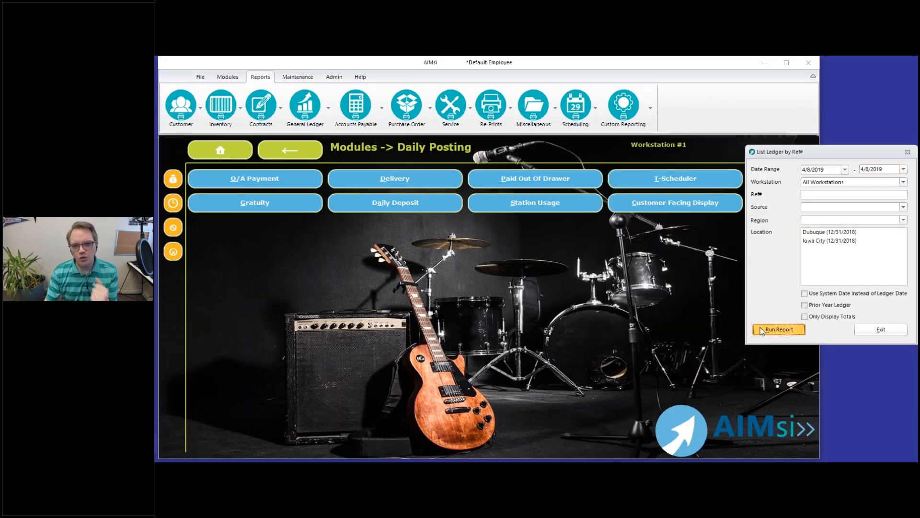
Step: Try to run the List Ledger by Ref# report for 4/8/2019 across all workstations, and close the report and its filter window
{"action": "left_click", "coordinate": [762, 331]}
{"action": "left_click", "coordinate": [418, 152]}
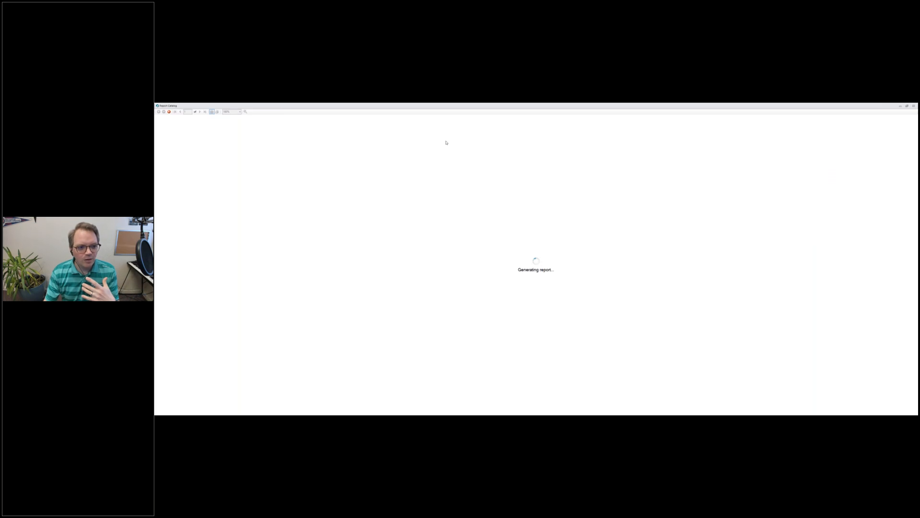
{"action": "double_click", "coordinate": [446, 106]}
{"action": "left_click_drag", "start_coordinate": [644, 193], "coordinate": [821, 468]}
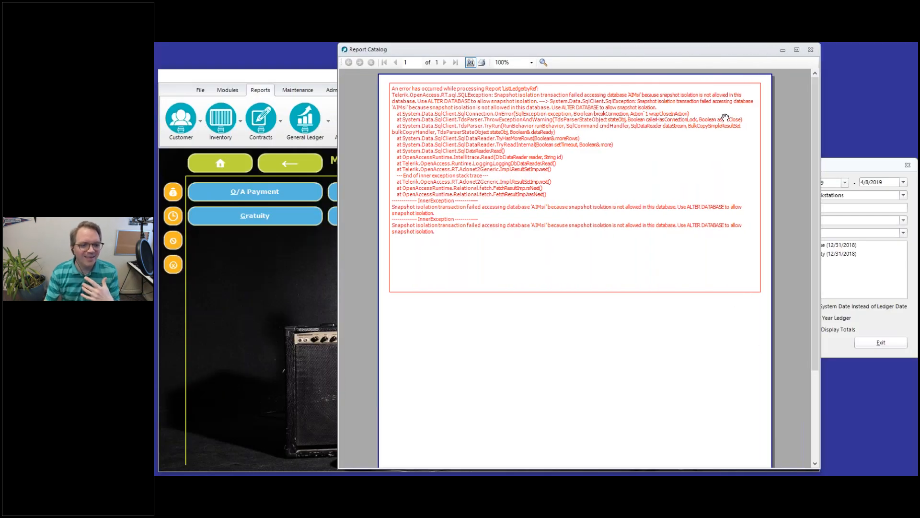
{"action": "left_click", "coordinate": [810, 50]}
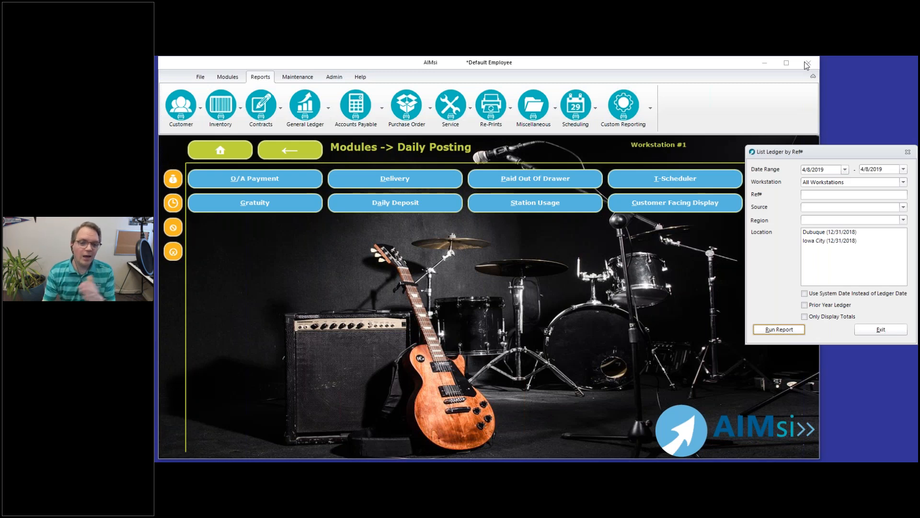
{"action": "left_click", "coordinate": [882, 335]}
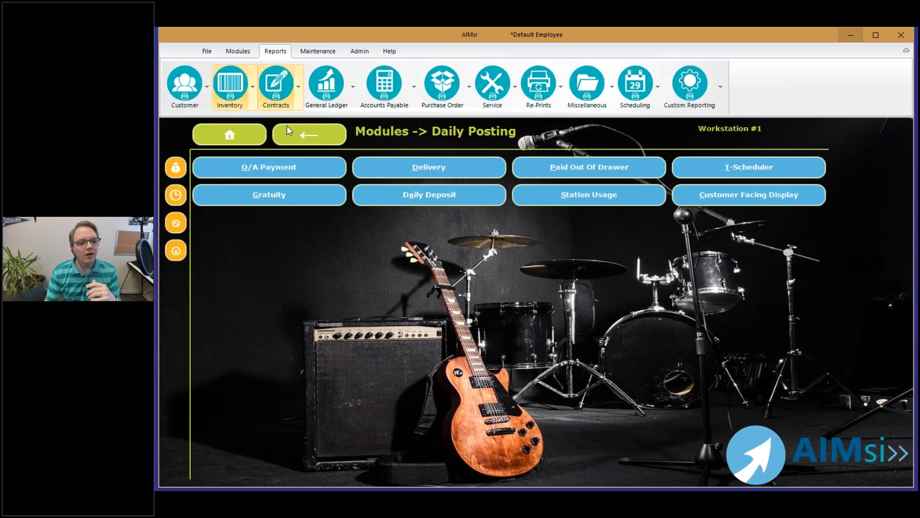
Step: Open Bank Reconciliation from the General Ledger module and reposition its window over the main screen
{"action": "left_click", "coordinate": [345, 135]}
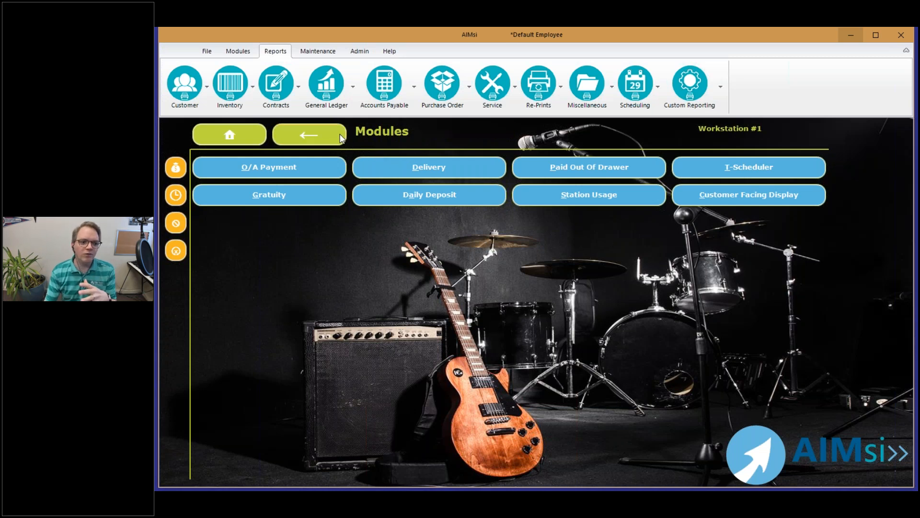
{"action": "left_click", "coordinate": [531, 193]}
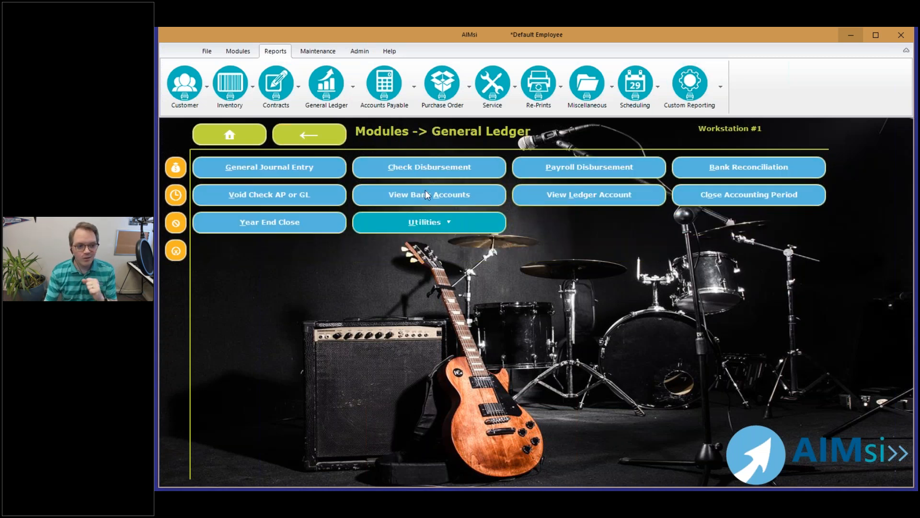
{"action": "left_click", "coordinate": [714, 171]}
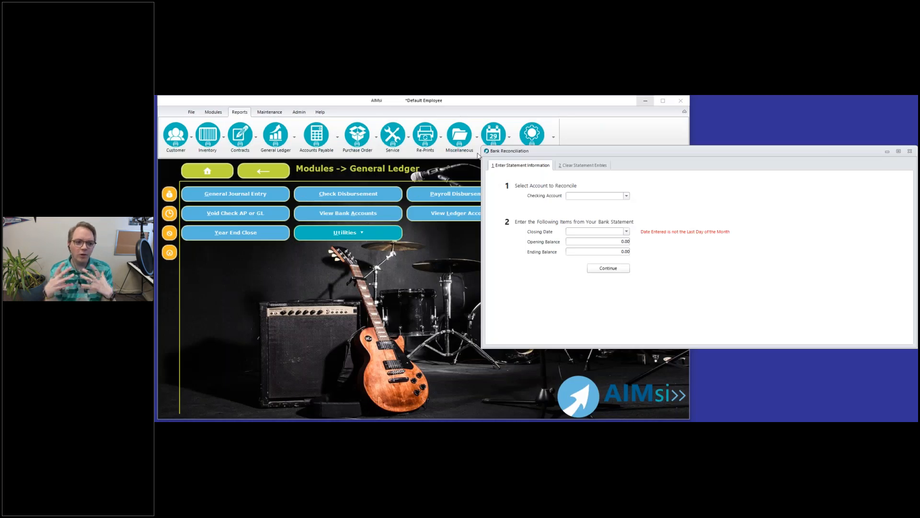
{"action": "left_click_drag", "start_coordinate": [578, 151], "coordinate": [354, 178]}
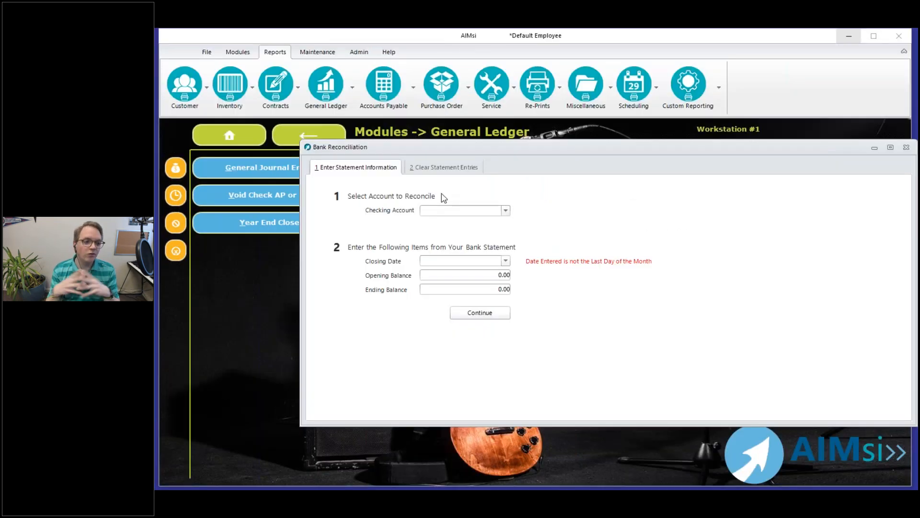
Step: Start reconciling Checking Acct #1 with closing date 4/30/2019 and ending balance 45.59, and continue to the statement entries
{"action": "left_click", "coordinate": [446, 212]}
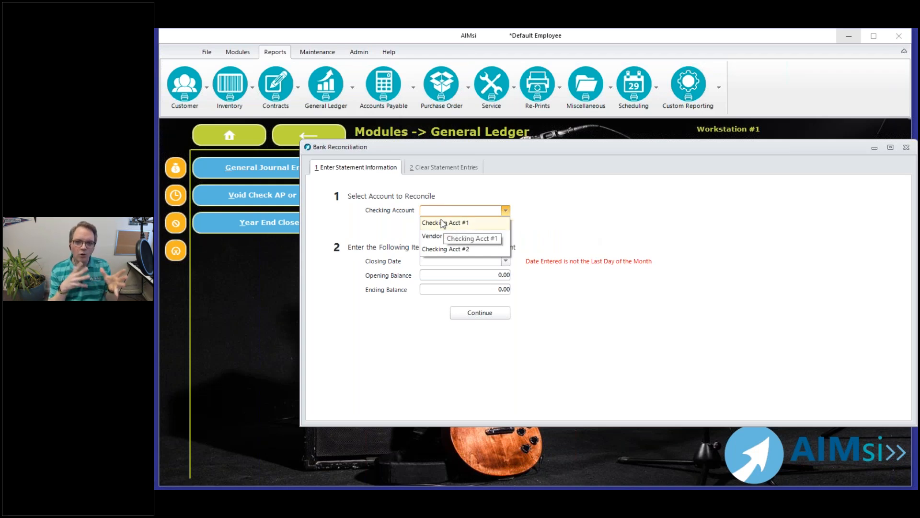
{"action": "left_click", "coordinate": [441, 223]}
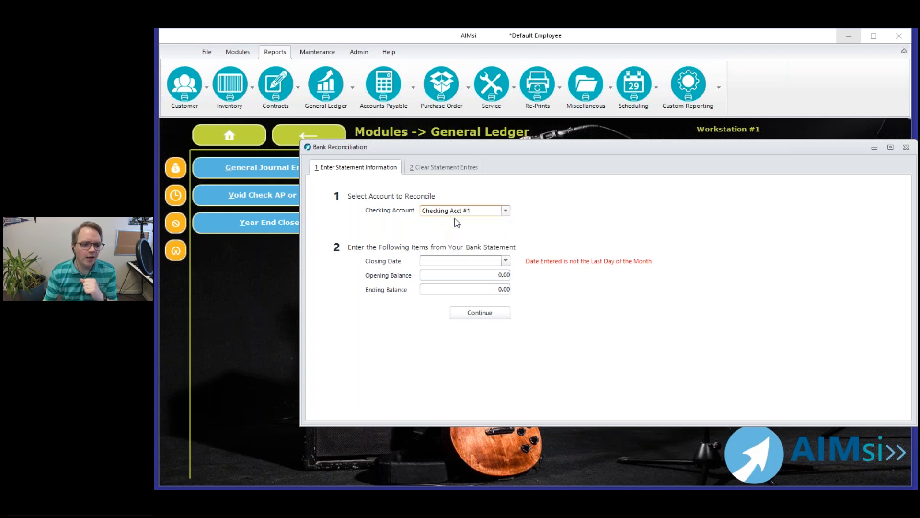
{"action": "left_click", "coordinate": [505, 264]}
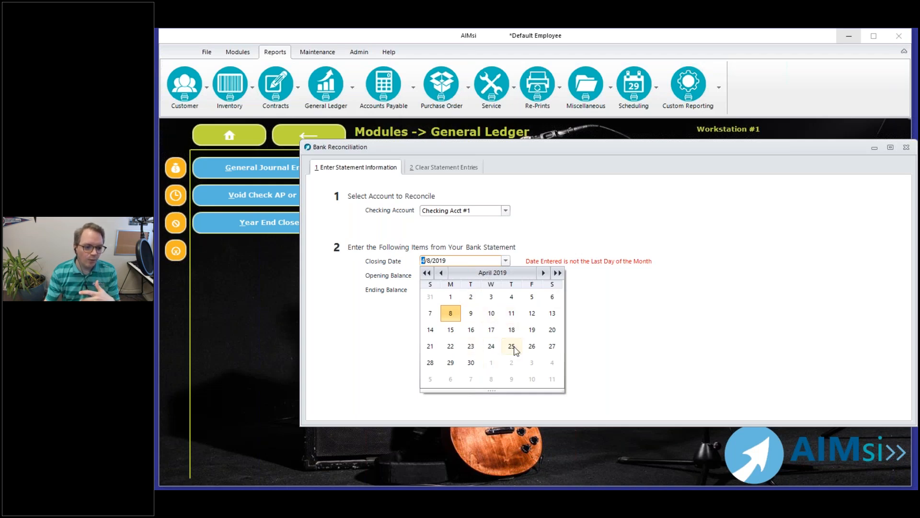
{"action": "left_click", "coordinate": [471, 362]}
{"action": "key", "text": "Tab"}
{"action": "key", "text": "Tab"}
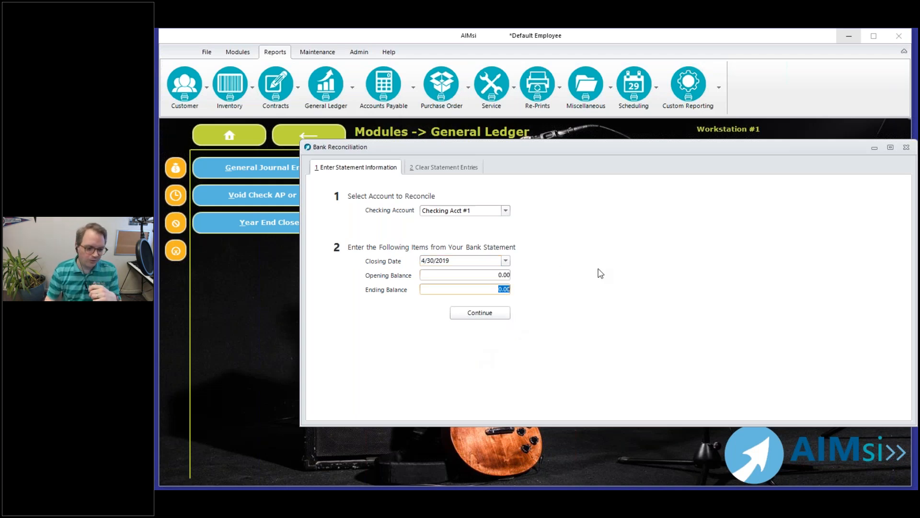
{"action": "type", "text": "45.59"}
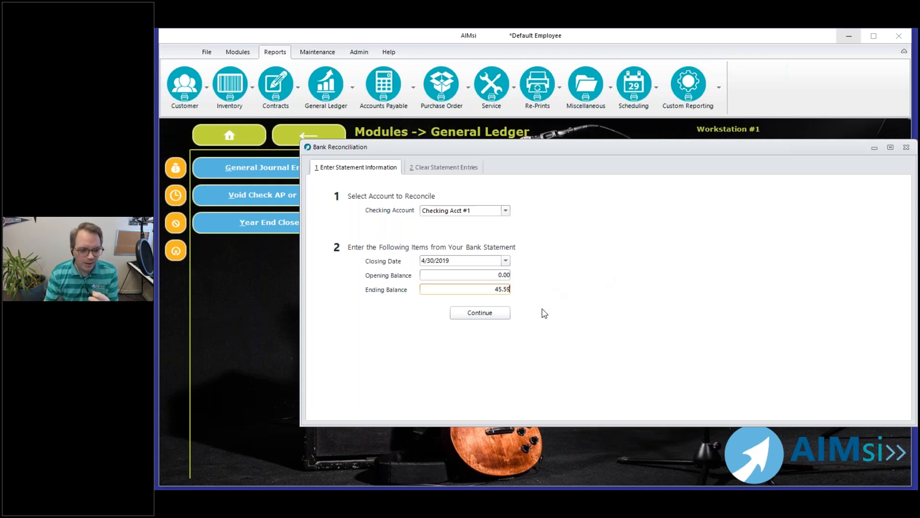
{"action": "left_click", "coordinate": [494, 318]}
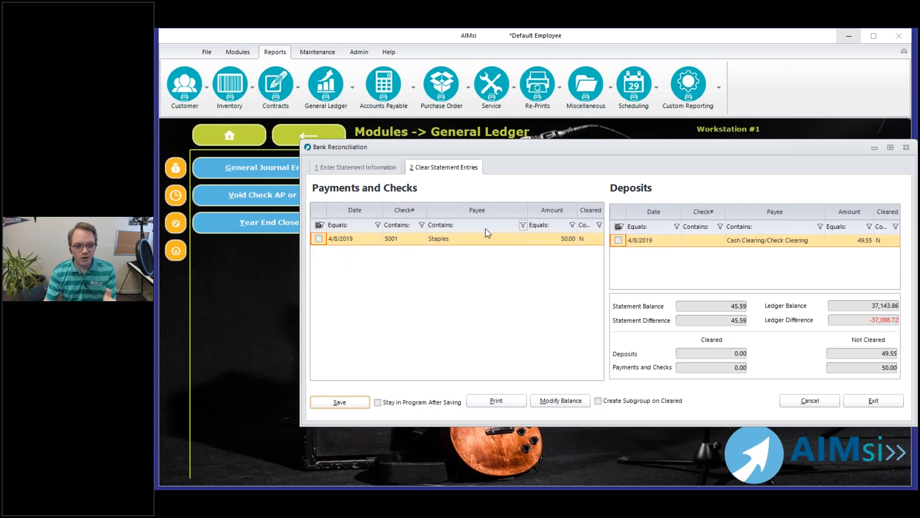
Step: Mark the 50.00 Staples check and the 49.55 Cash Clearing/Check Clearing deposit as cleared
{"action": "left_click", "coordinate": [407, 241]}
{"action": "left_click", "coordinate": [483, 242]}
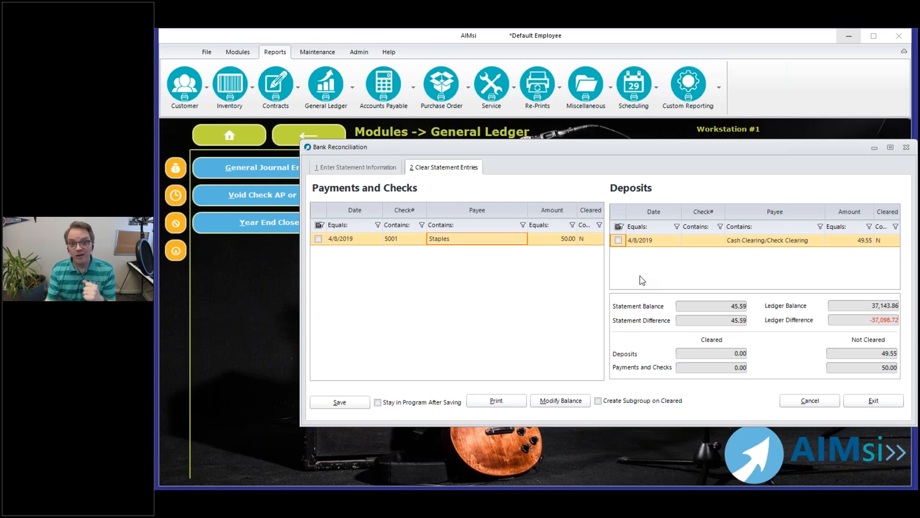
{"action": "left_click", "coordinate": [318, 239]}
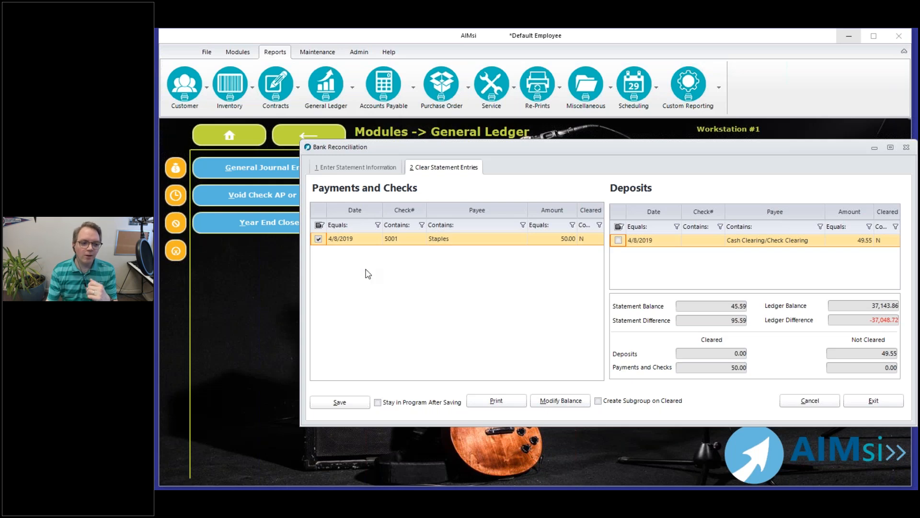
{"action": "left_click", "coordinate": [618, 241]}
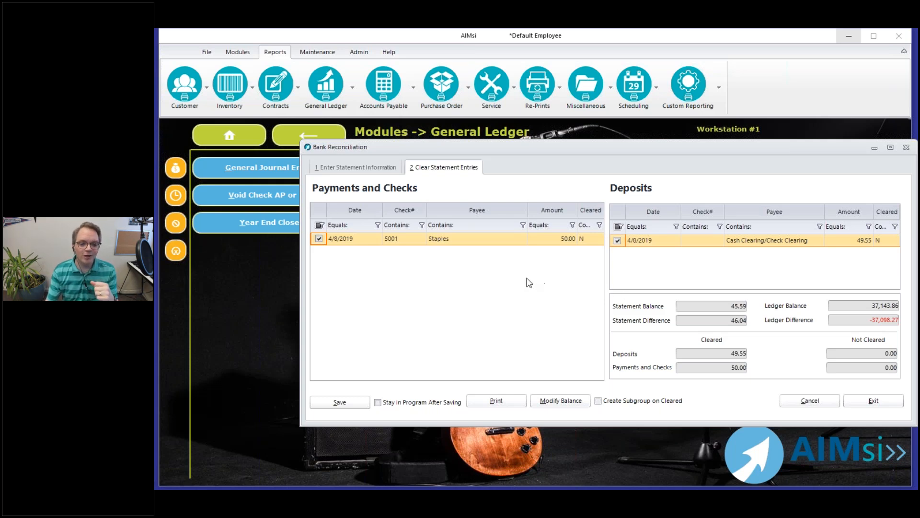
Step: Compare the statement balance and statement difference with the cleared totals for deposits and for payments and checks
{"action": "left_click", "coordinate": [715, 307]}
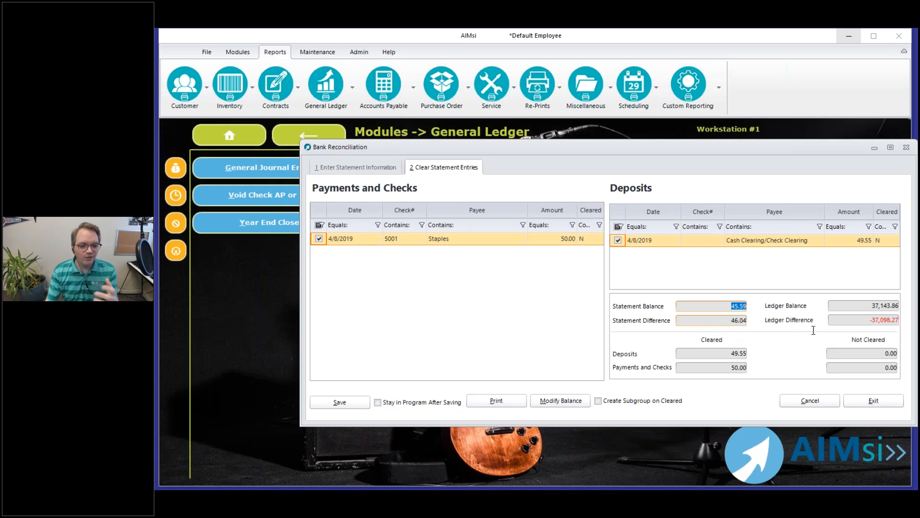
{"action": "key", "text": "Tab"}
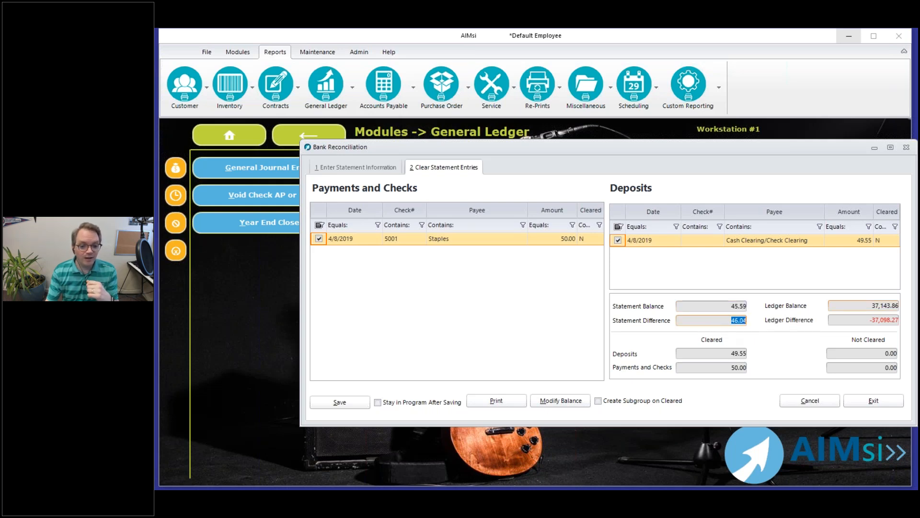
{"action": "key", "text": "Tab"}
{"action": "key", "text": "Tab"}
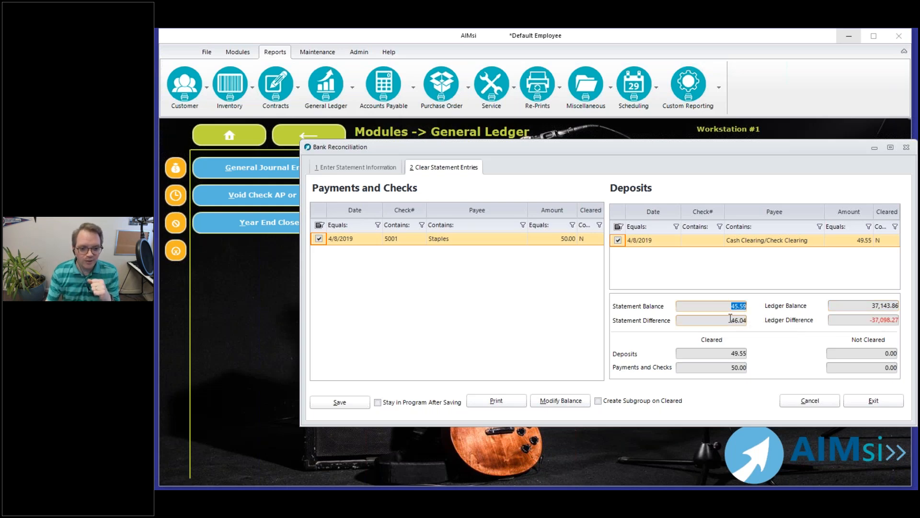
{"action": "key", "text": "Tab"}
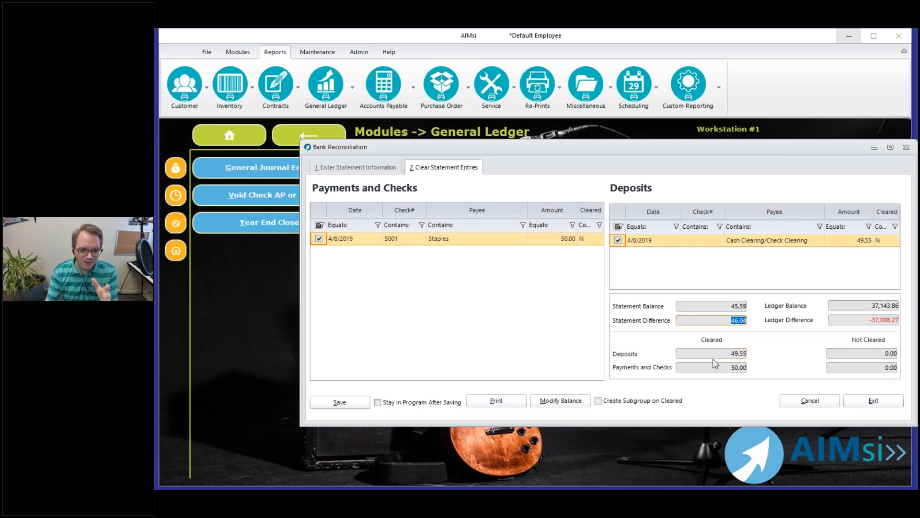
{"action": "left_click", "coordinate": [728, 357]}
{"action": "left_click", "coordinate": [722, 368]}
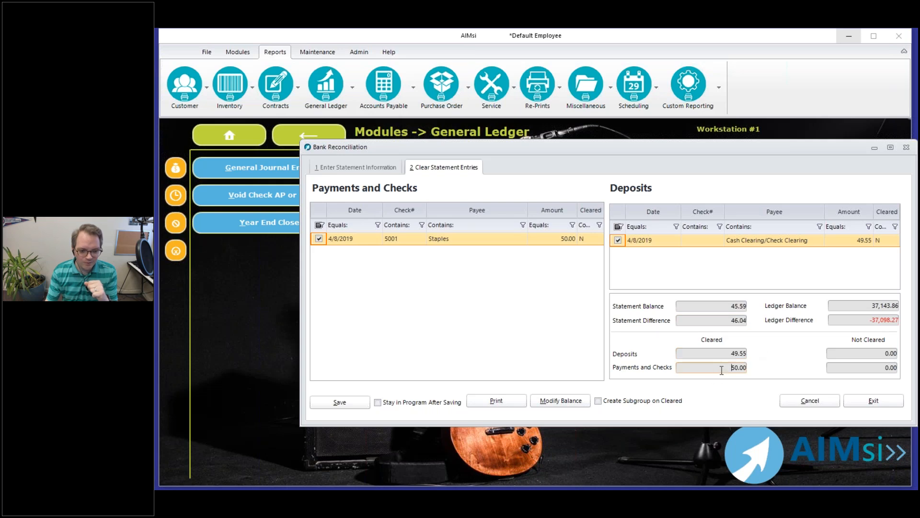
{"action": "left_click", "coordinate": [721, 353]}
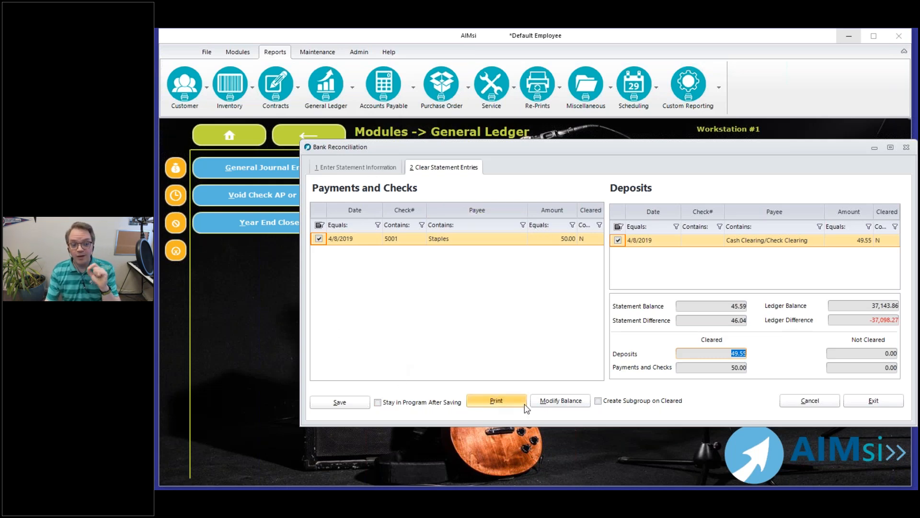
Step: Modify the reconciliation's opening balance to 37000
{"action": "left_click", "coordinate": [552, 406]}
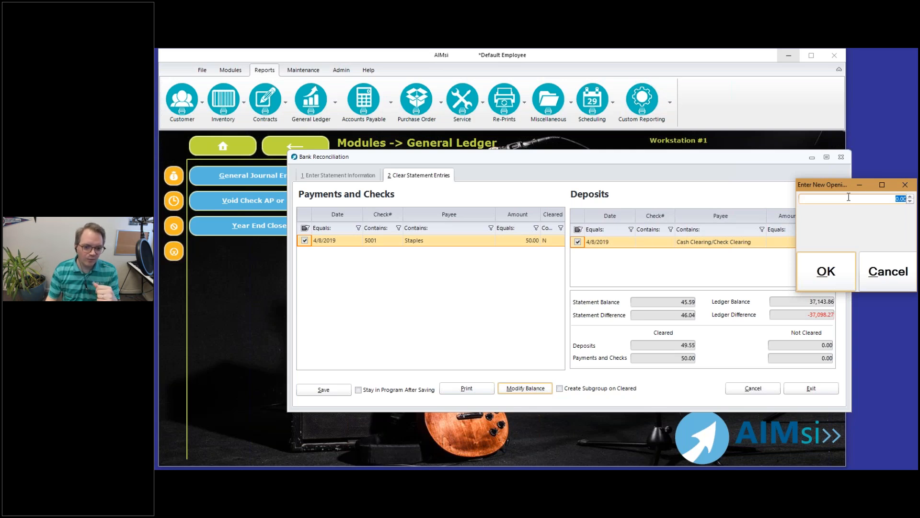
{"action": "type", "text": "37000"}
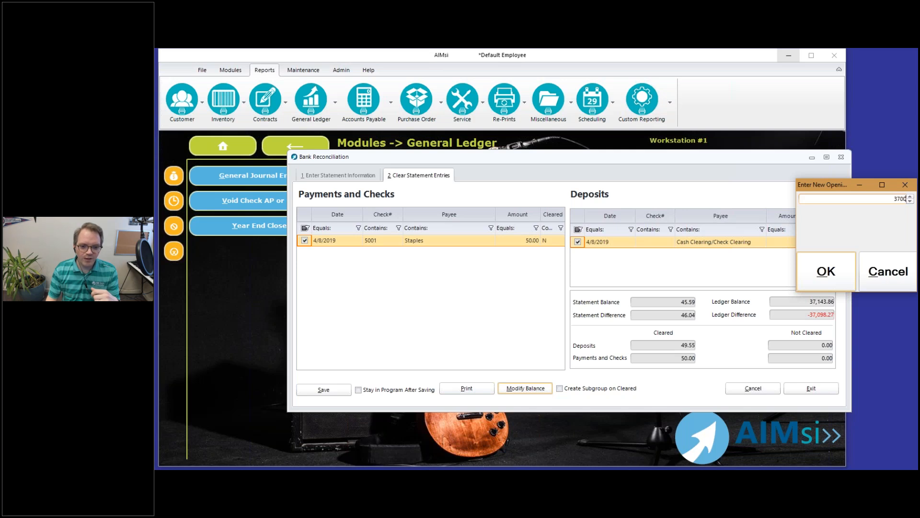
{"action": "key", "text": "Return"}
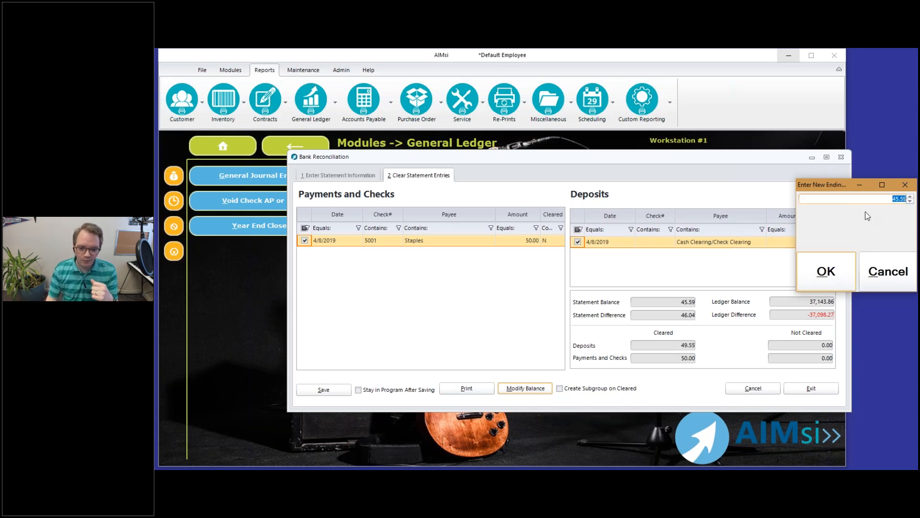
Step: Set the reconciliation's new ending balance to 37049.55 and confirm it
{"action": "type", "text": "37"}
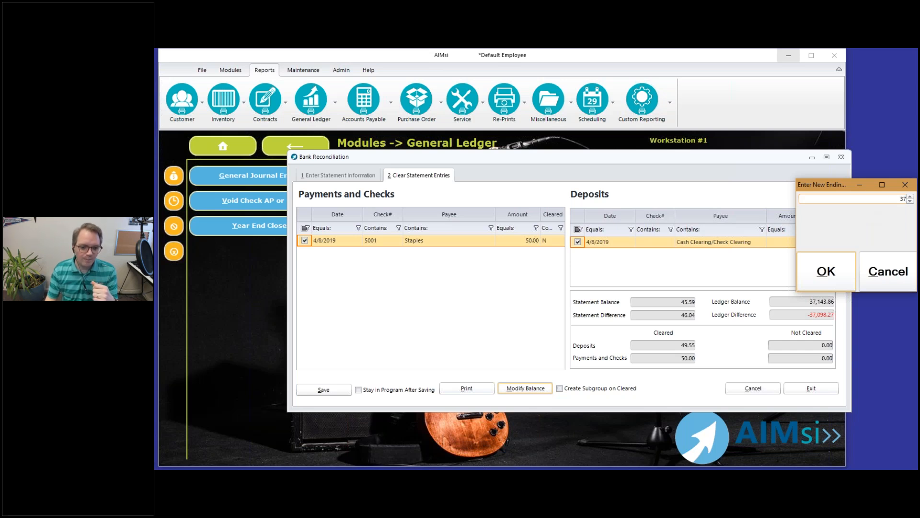
{"action": "type", "text": "000"}
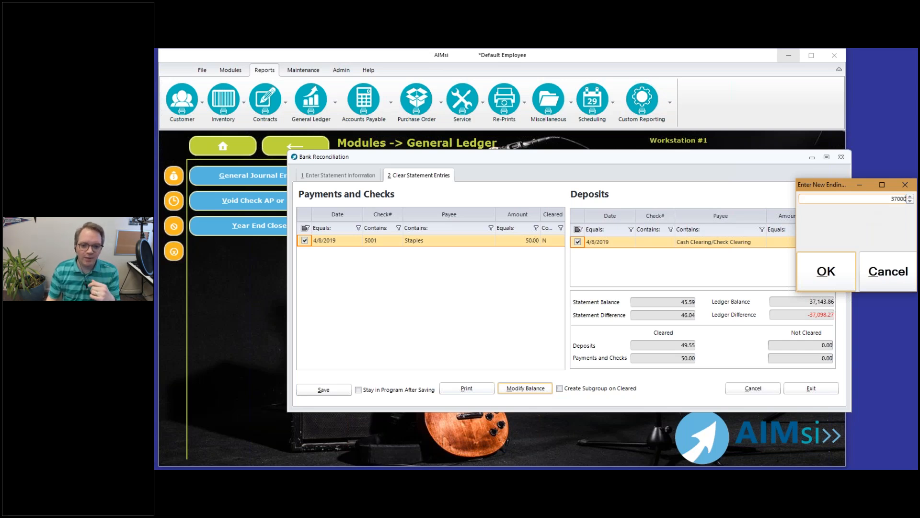
{"action": "key", "text": "BackSpace"}
{"action": "key", "text": "BackSpace"}
{"action": "type", "text": "50"}
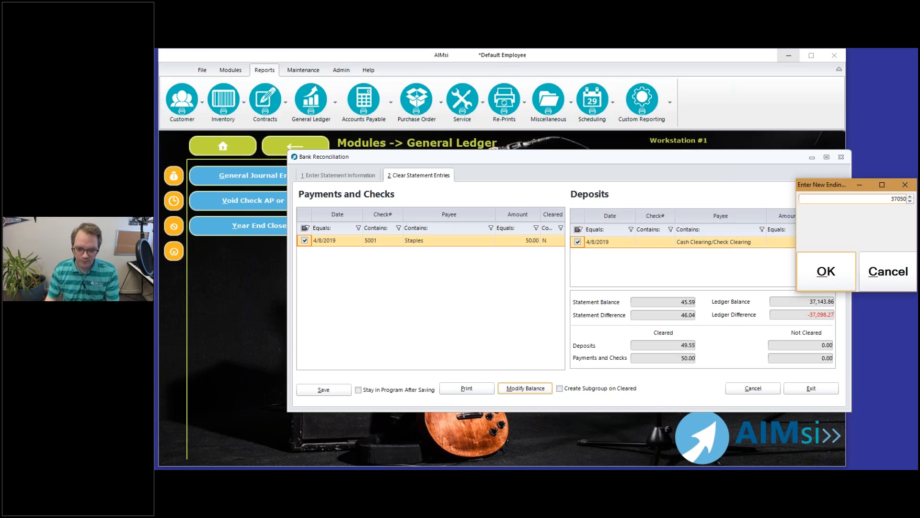
{"action": "key", "text": "BackSpace"}
{"action": "key", "text": "BackSpace"}
{"action": "type", "text": "4"}
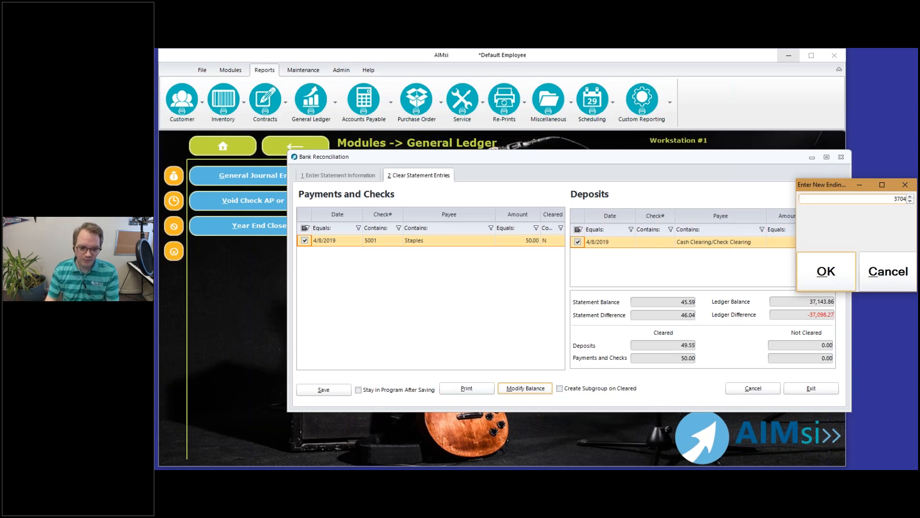
{"action": "type", "text": "99.55"}
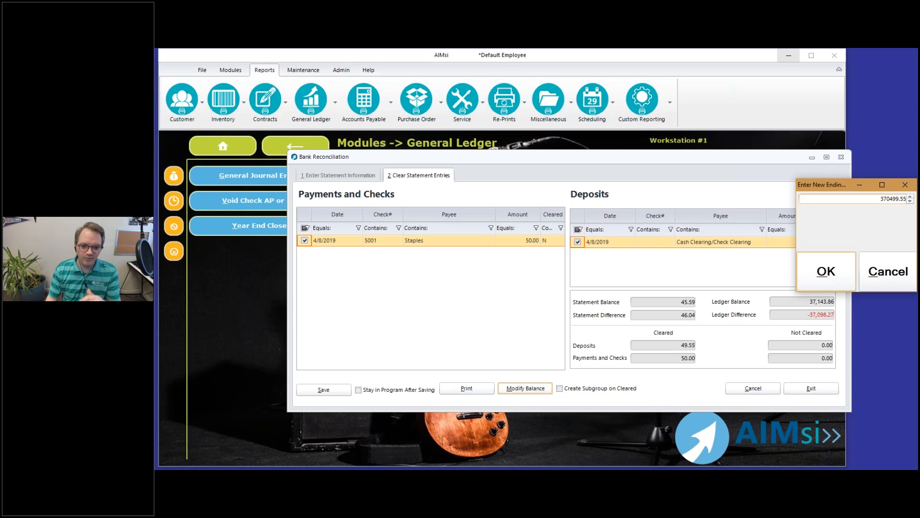
{"action": "key", "text": "BackSpace"}
{"action": "key", "text": "BackSpace"}
{"action": "key", "text": "BackSpace"}
{"action": "key", "text": "BackSpace"}
{"action": "type", "text": ".55"}
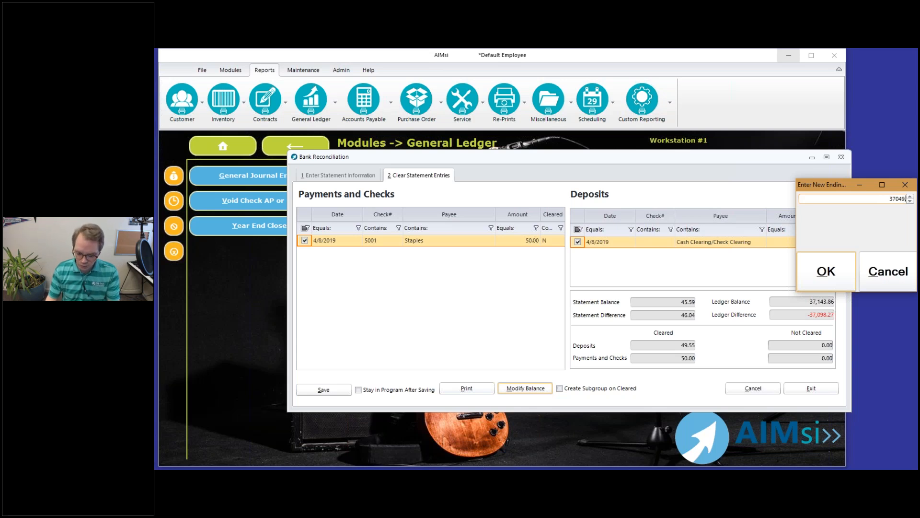
{"action": "left_click", "coordinate": [821, 282]}
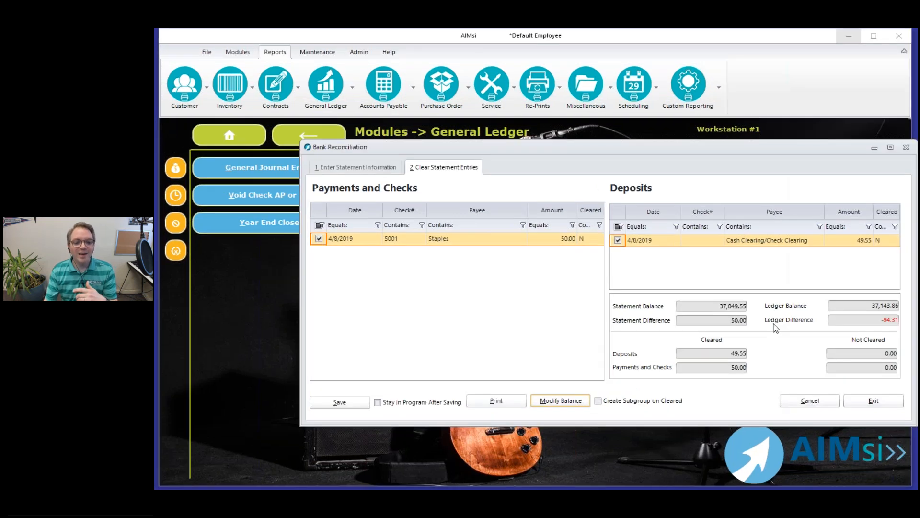
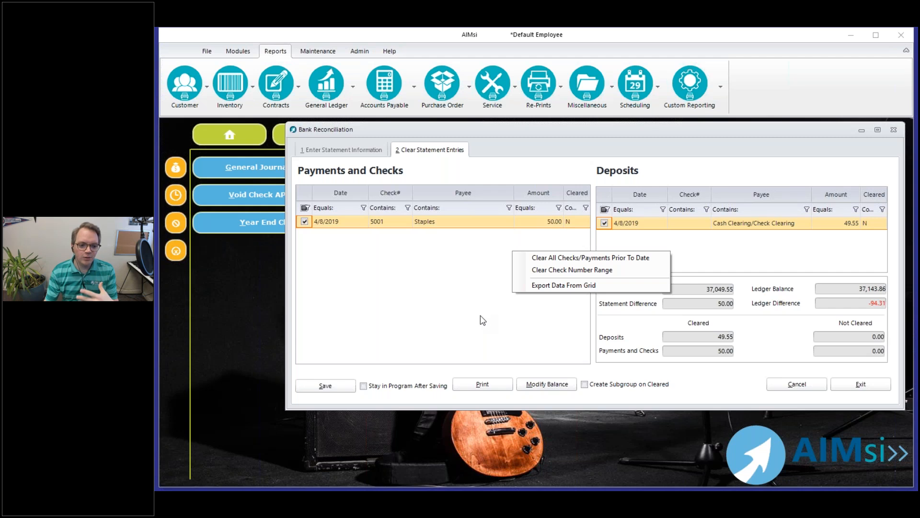
{"action": "left_click", "coordinate": [480, 316]}
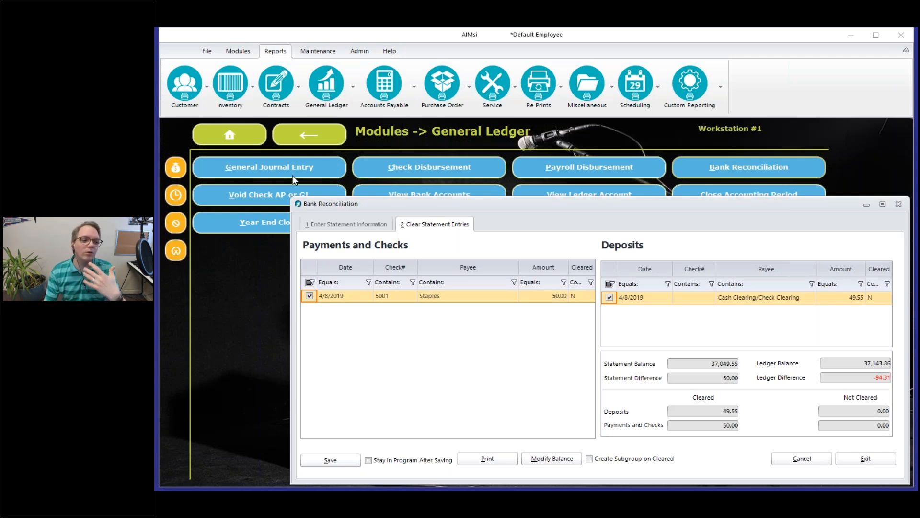
Step: Start a general journal entry dated 4/1/2019 with source GJ - General Journal and reference bankfee
{"action": "left_click", "coordinate": [294, 168]}
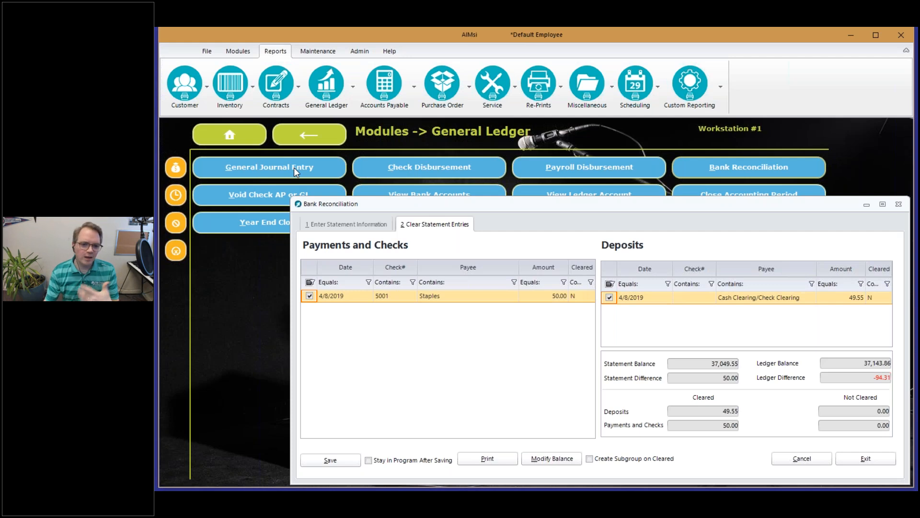
{"action": "left_click", "coordinate": [294, 167]}
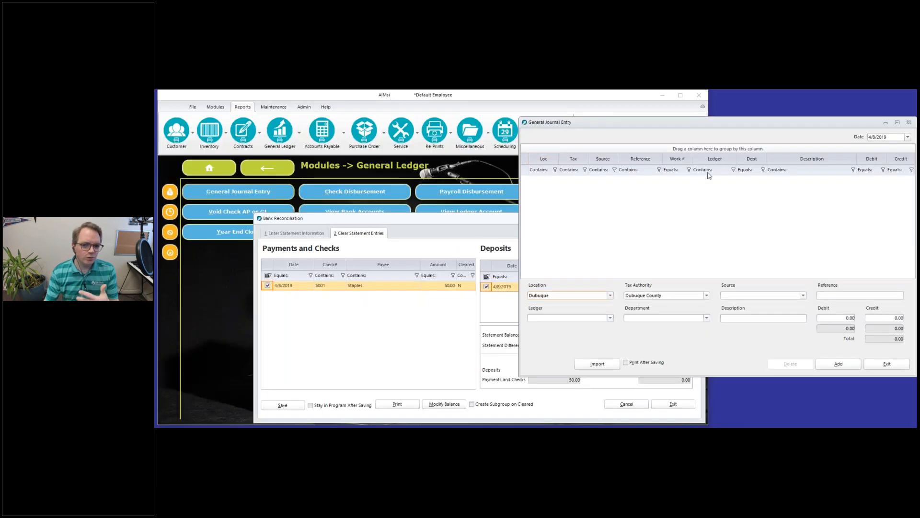
{"action": "left_click", "coordinate": [908, 137]}
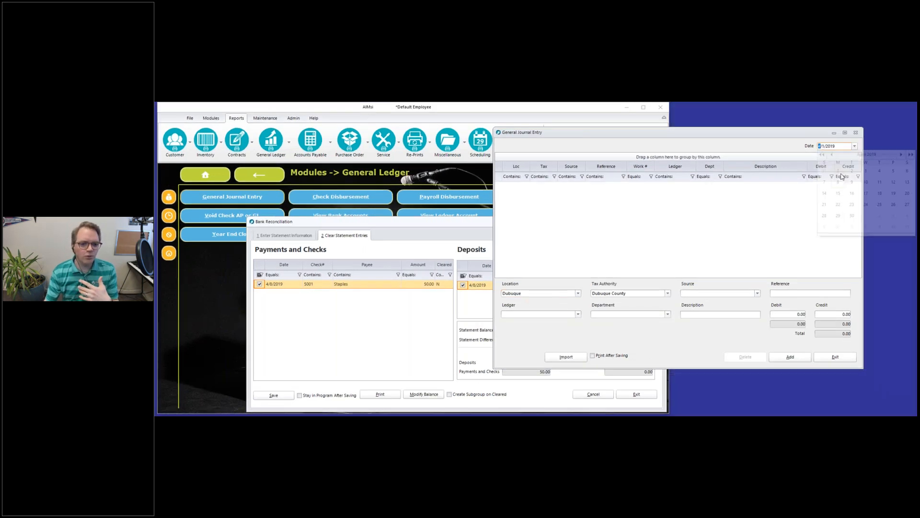
{"action": "left_click", "coordinate": [699, 293]}
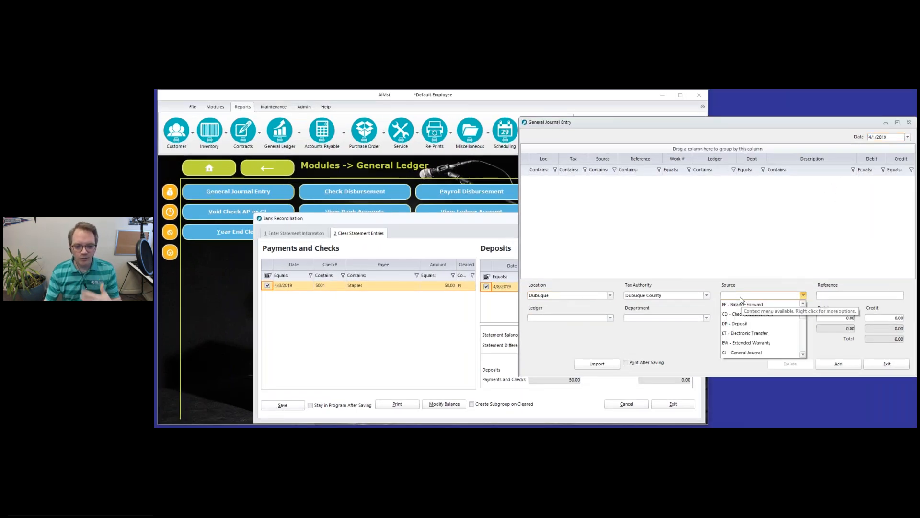
{"action": "type", "text": "g"}
{"action": "key", "text": "Tab"}
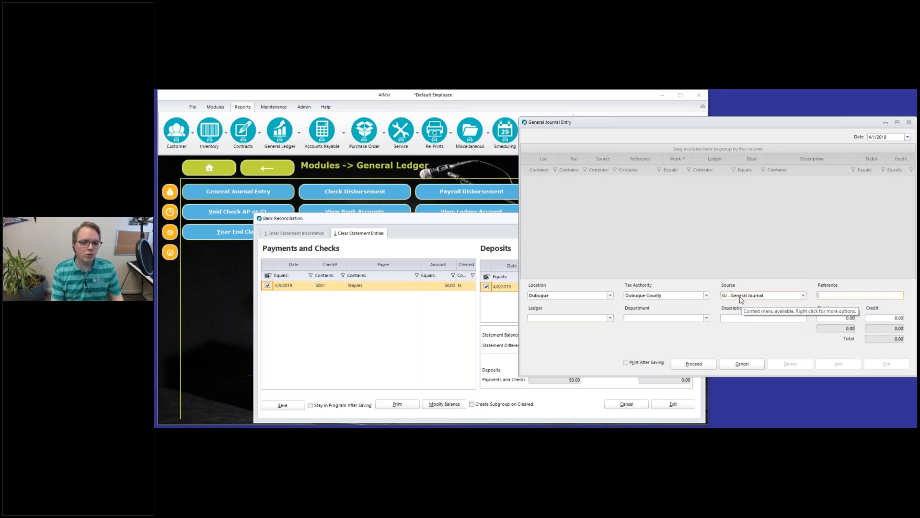
{"action": "type", "text": "bankfee"}
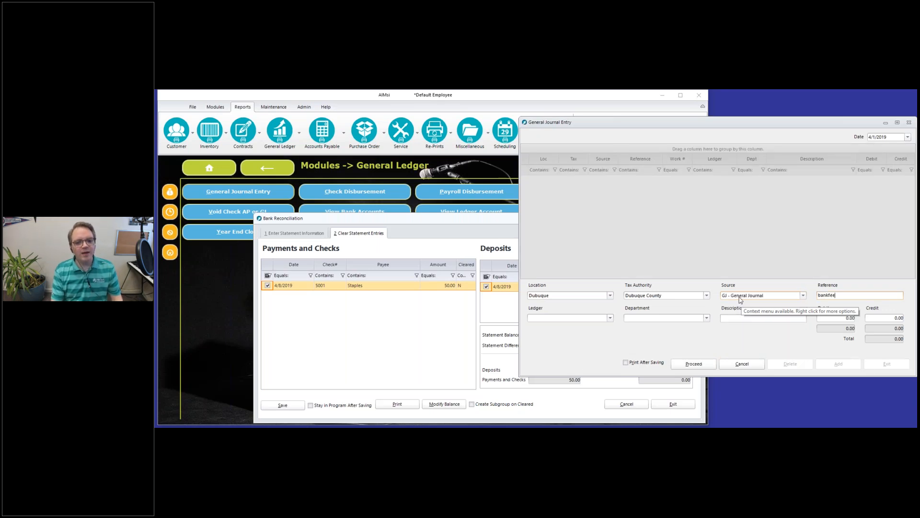
{"action": "key", "text": "Tab"}
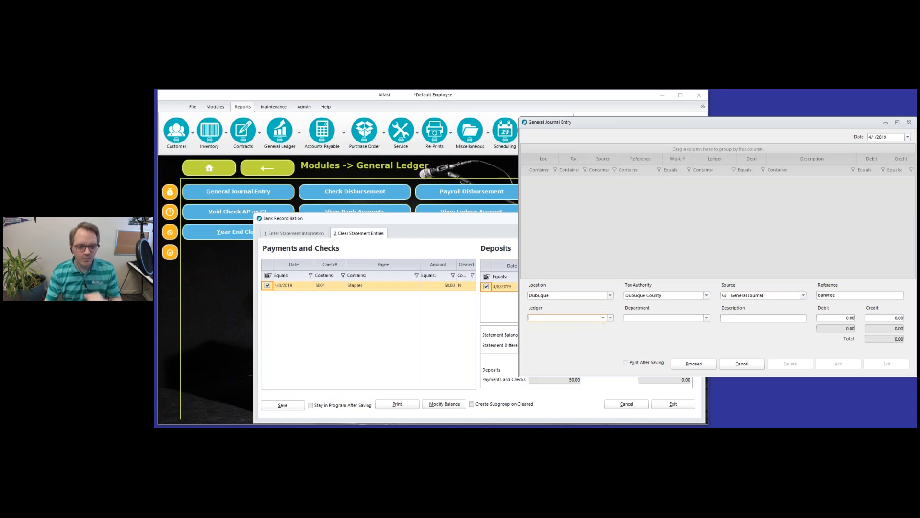
Step: Add a journal line crediting Checking Acct #1 with 5.00, described as Bank Fee
{"action": "type", "text": "check"}
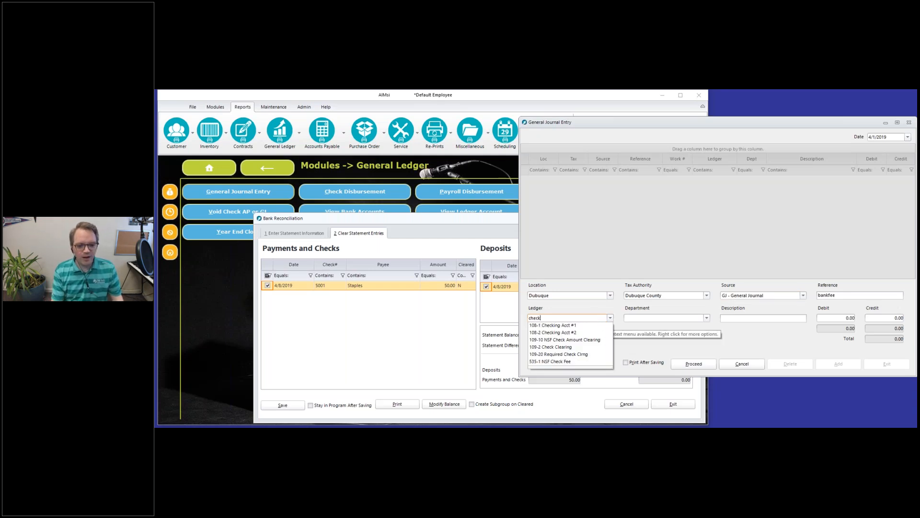
{"action": "key", "text": "Tab"}
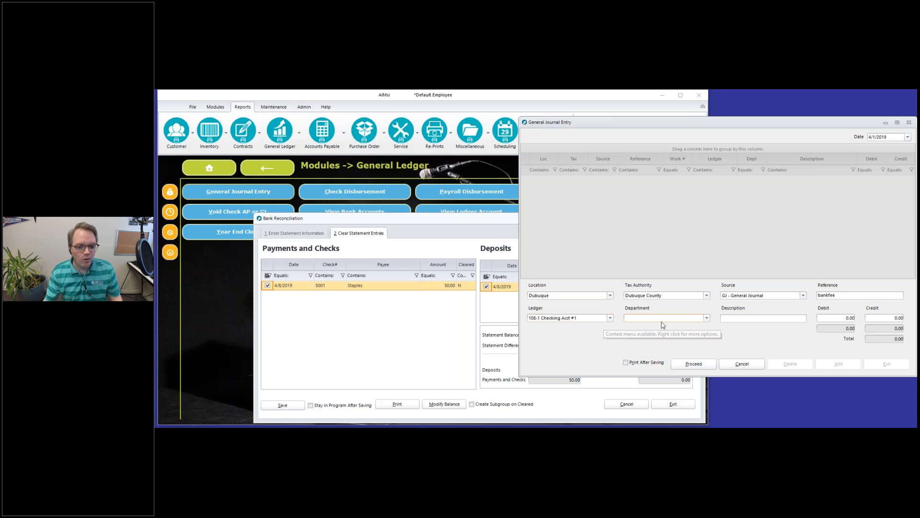
{"action": "left_click", "coordinate": [734, 317]}
{"action": "type", "text": "Bank Fee"}
{"action": "key", "text": "Tab"}
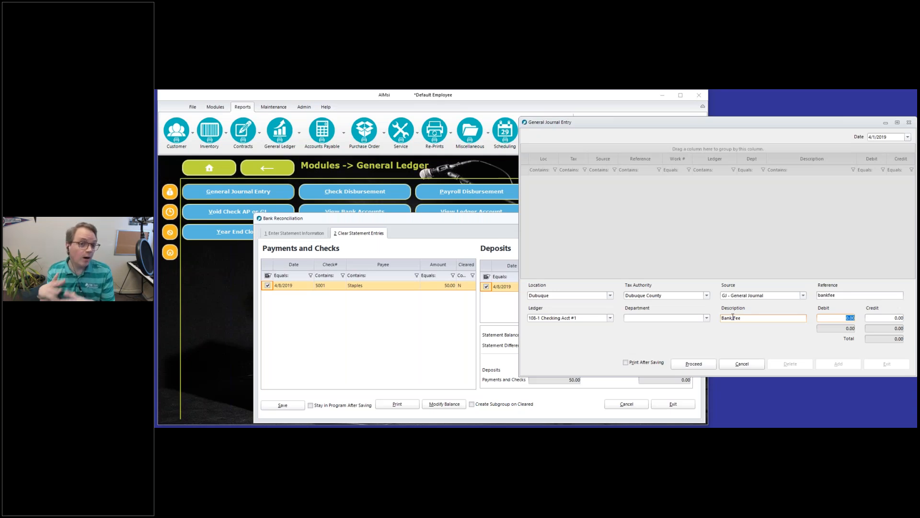
{"action": "key", "text": "Tab"}
{"action": "type", "text": "5"}
{"action": "key", "text": "Tab"}
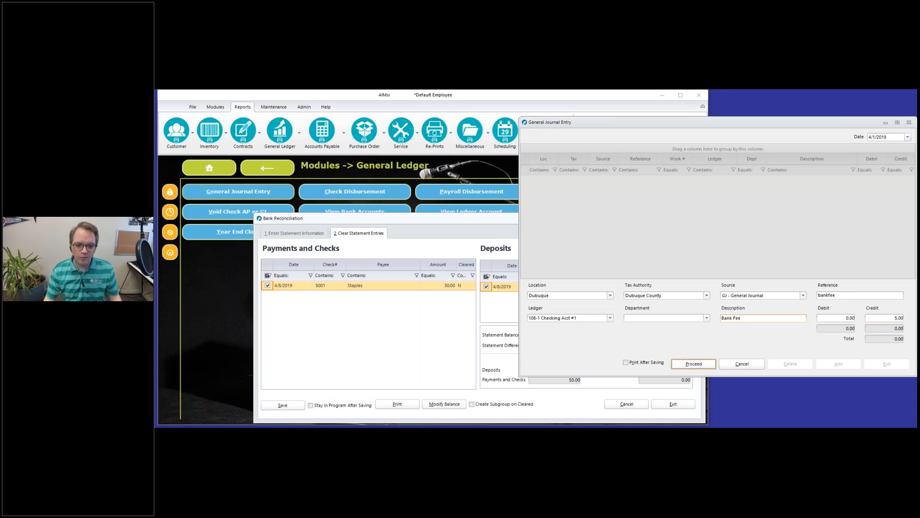
{"action": "key", "text": "Return"}
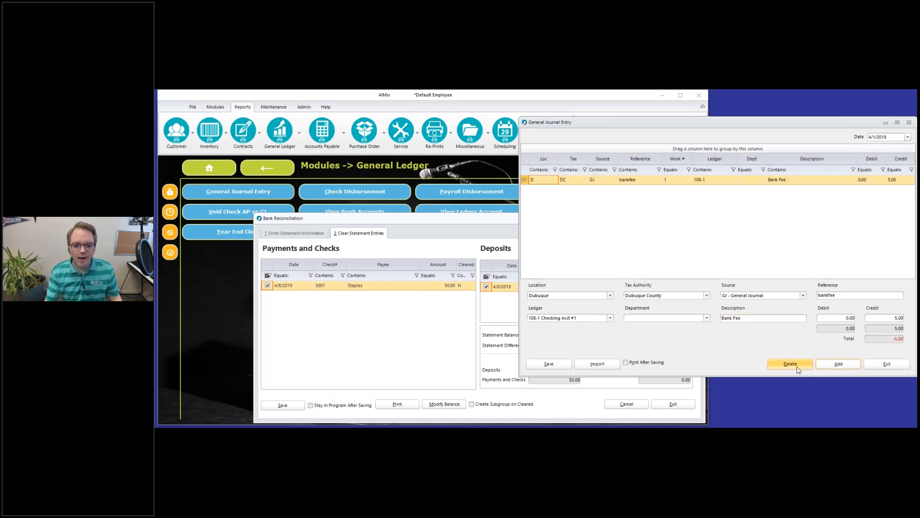
Step: Add the offsetting journal line debiting 645-1 Reverb Fee Expense with 5.00
{"action": "left_click", "coordinate": [838, 367]}
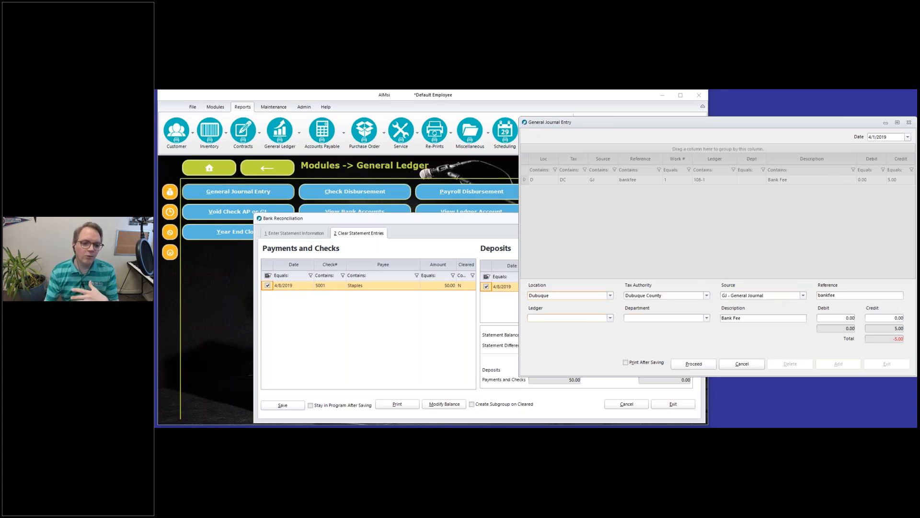
{"action": "left_click", "coordinate": [590, 319]}
{"action": "type", "text": "FEE"}
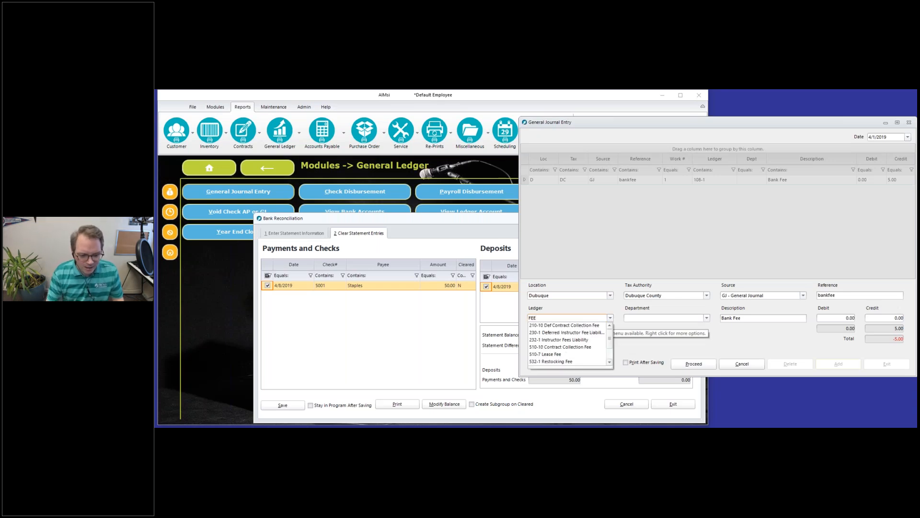
{"action": "left_click_drag", "start_coordinate": [608, 338], "coordinate": [609, 361]}
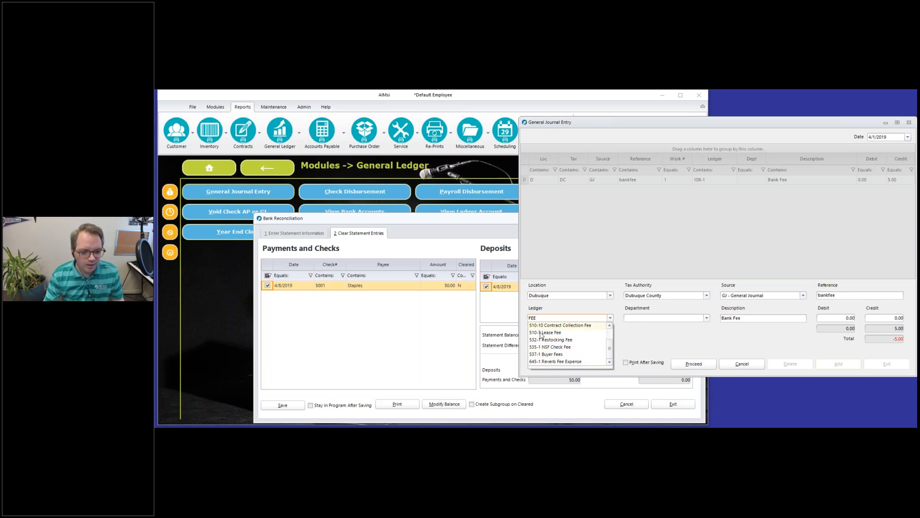
{"action": "left_click", "coordinate": [557, 361]}
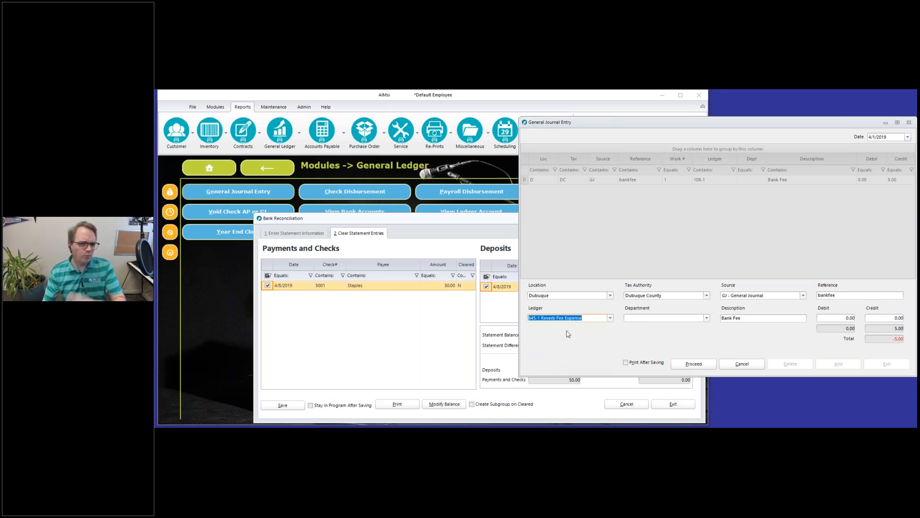
{"action": "left_click", "coordinate": [644, 318]}
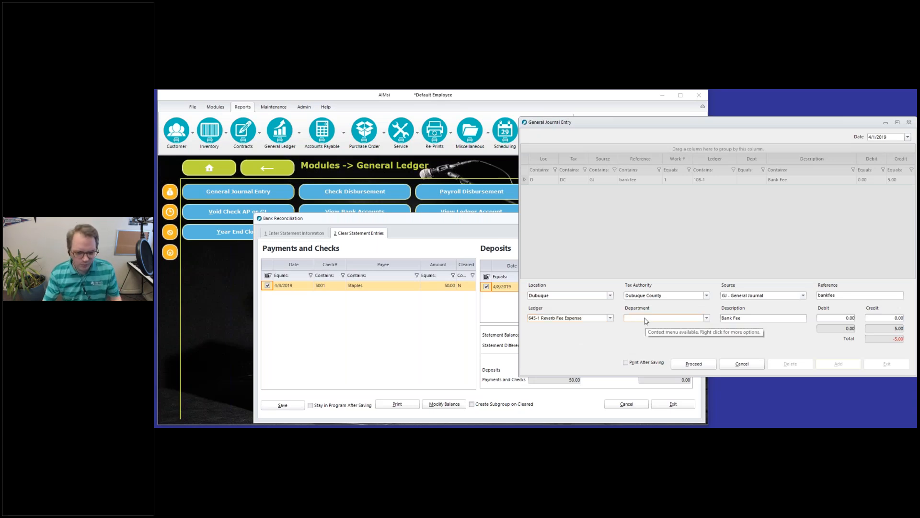
{"action": "left_click", "coordinate": [821, 319]}
{"action": "type", "text": "5"}
{"action": "key", "text": "Tab"}
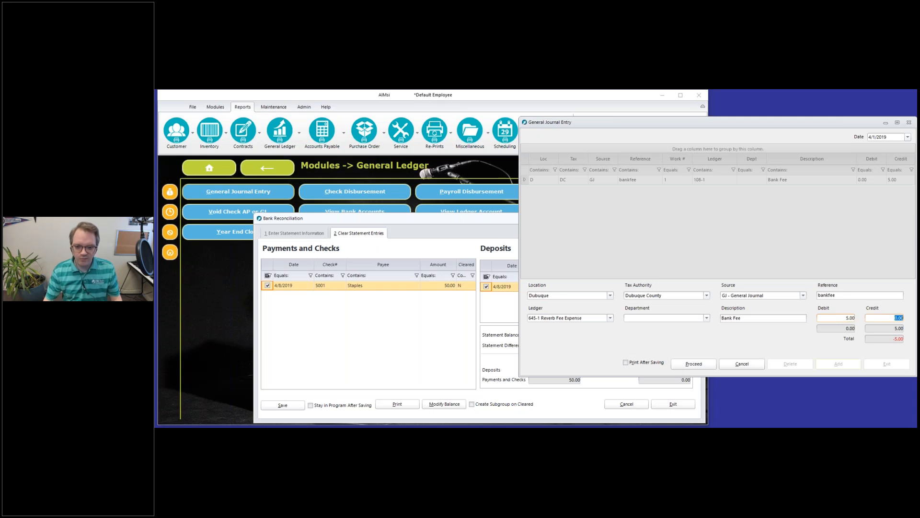
{"action": "left_click", "coordinate": [693, 365]}
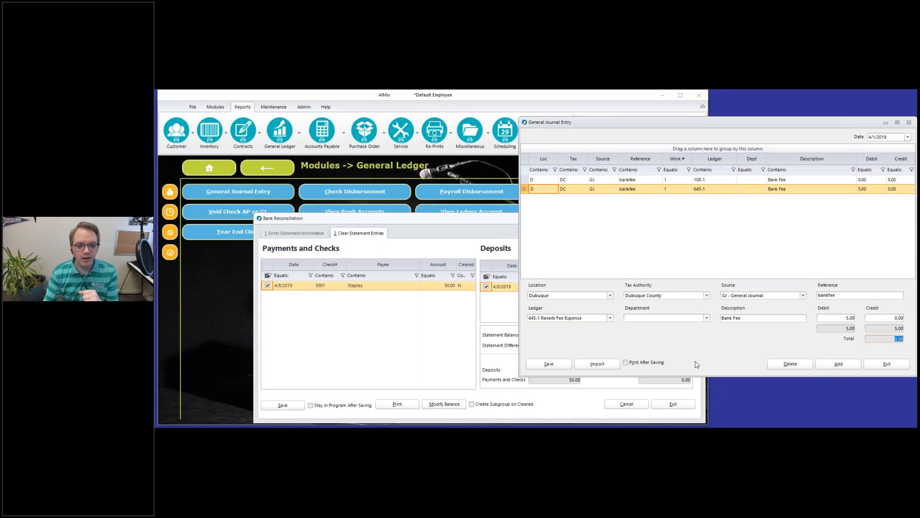
Step: Save the journal entry and mark the 5.00 Bank Fee payment as cleared in the bank reconciliation
{"action": "left_click", "coordinate": [549, 363]}
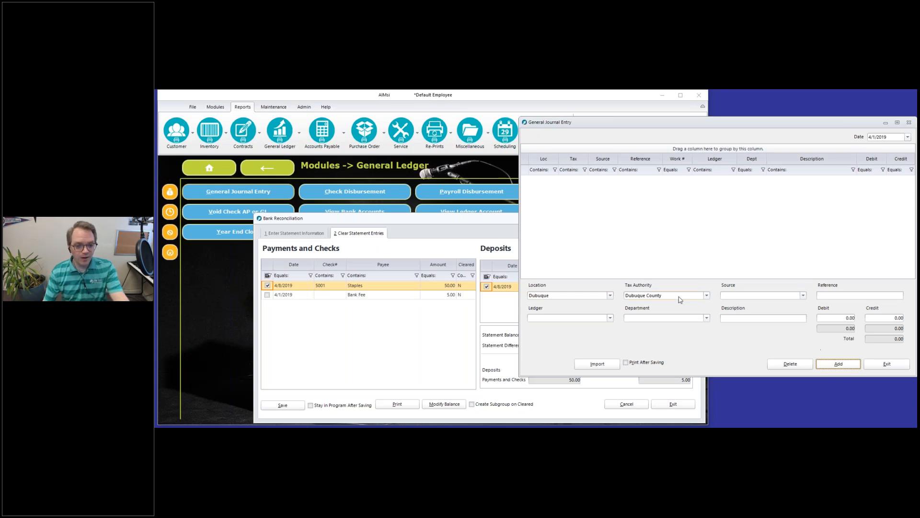
{"action": "left_click", "coordinate": [878, 365]}
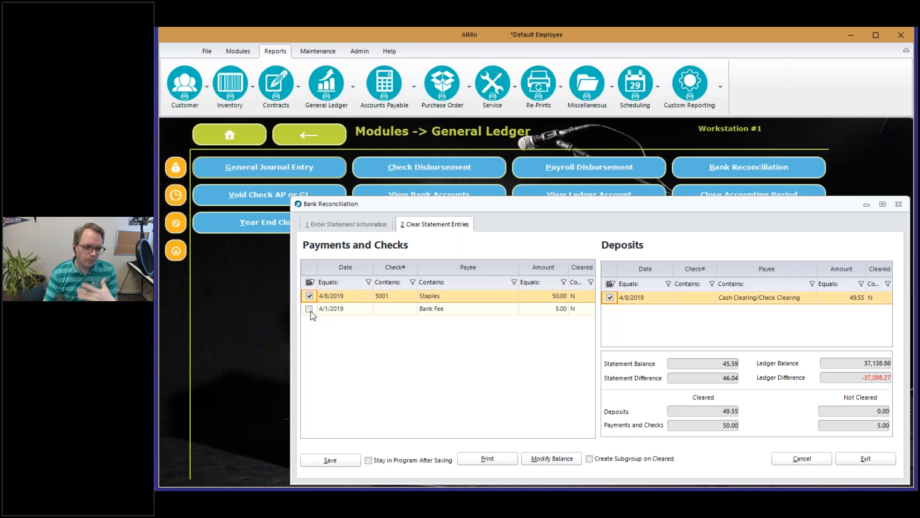
{"action": "left_click", "coordinate": [310, 310]}
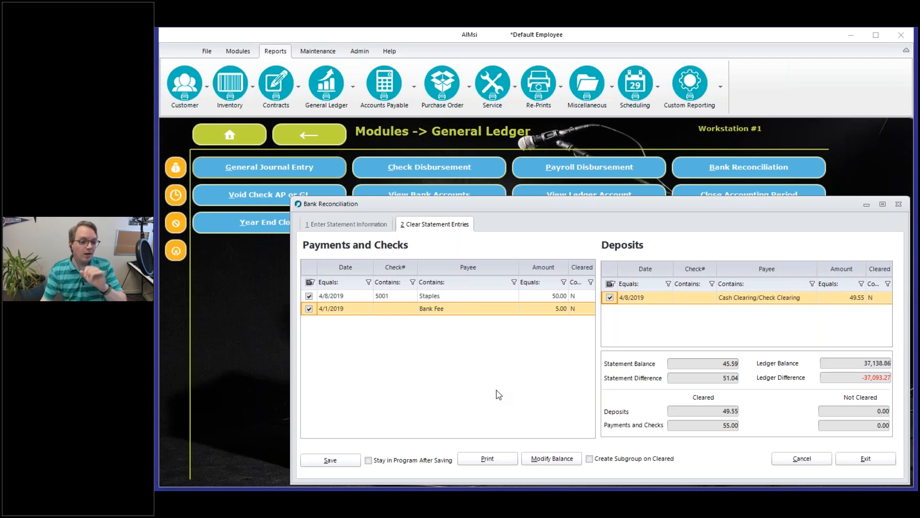
Step: Examine the options for clearing all checks and payments, and all deposits, prior to a date
{"action": "right_click", "coordinate": [449, 317]}
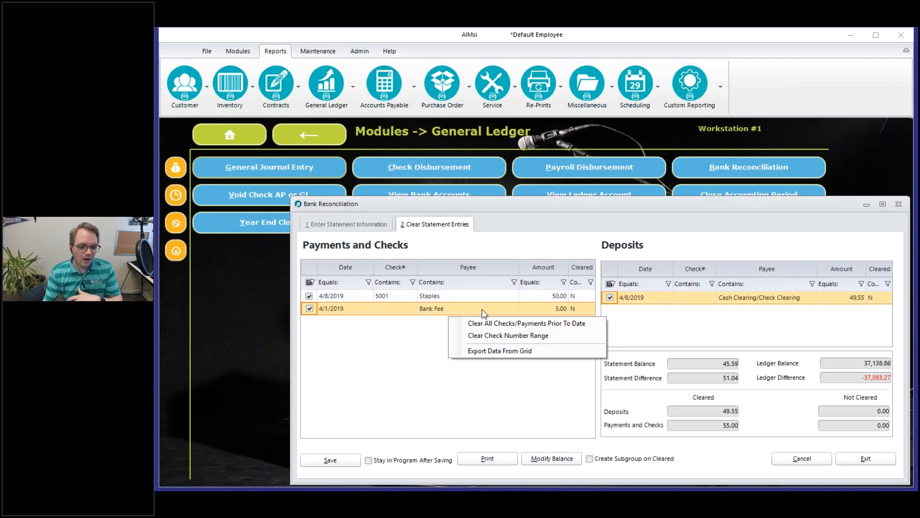
{"action": "left_click", "coordinate": [562, 326]}
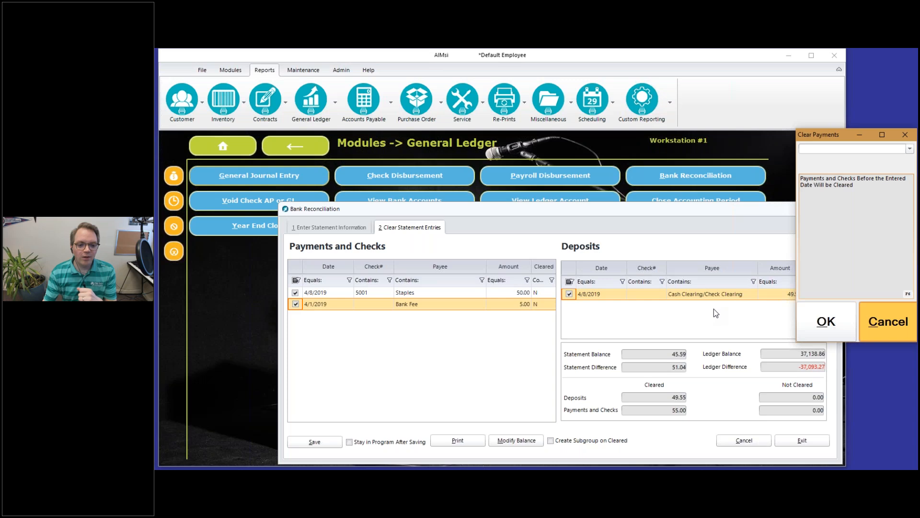
{"action": "right_click", "coordinate": [703, 294]}
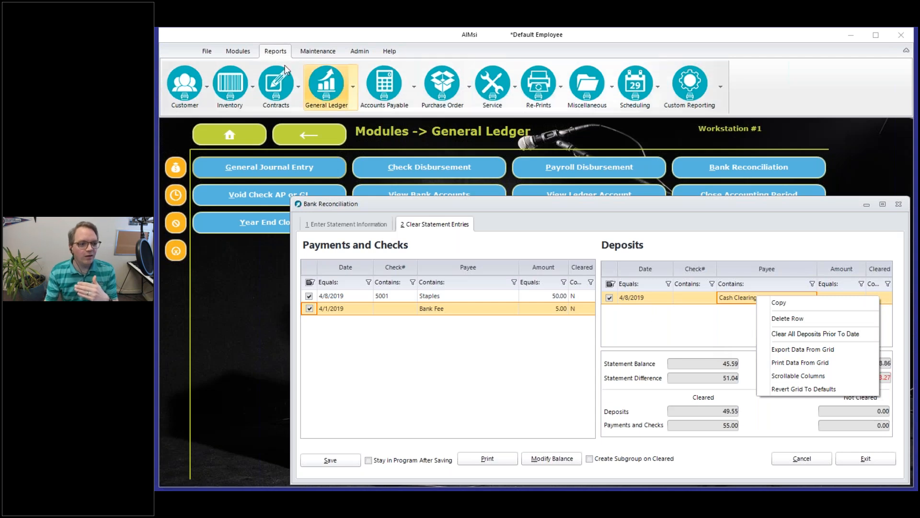
Step: Find the ledger utility for deleting ledger detail prior to a date and open it
{"action": "left_click", "coordinate": [237, 51]}
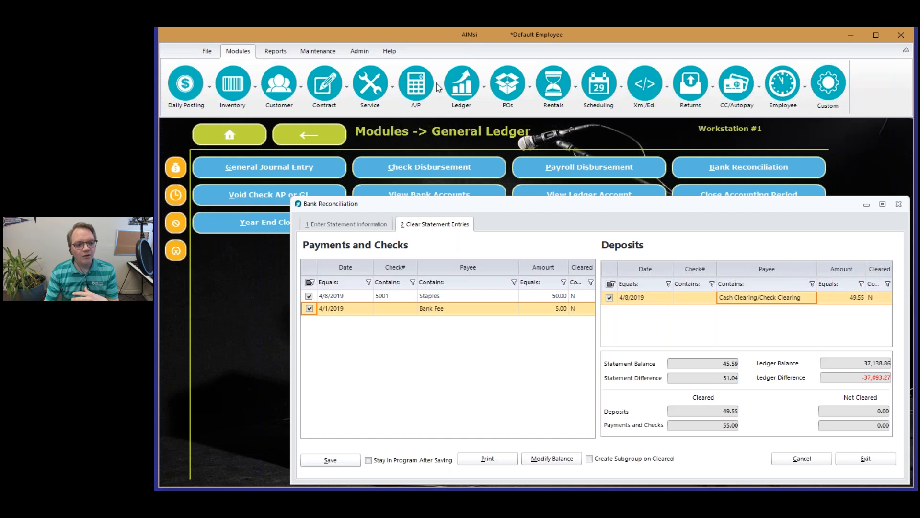
{"action": "left_click", "coordinate": [462, 86]}
{"action": "mouse_move", "coordinate": [485, 244]}
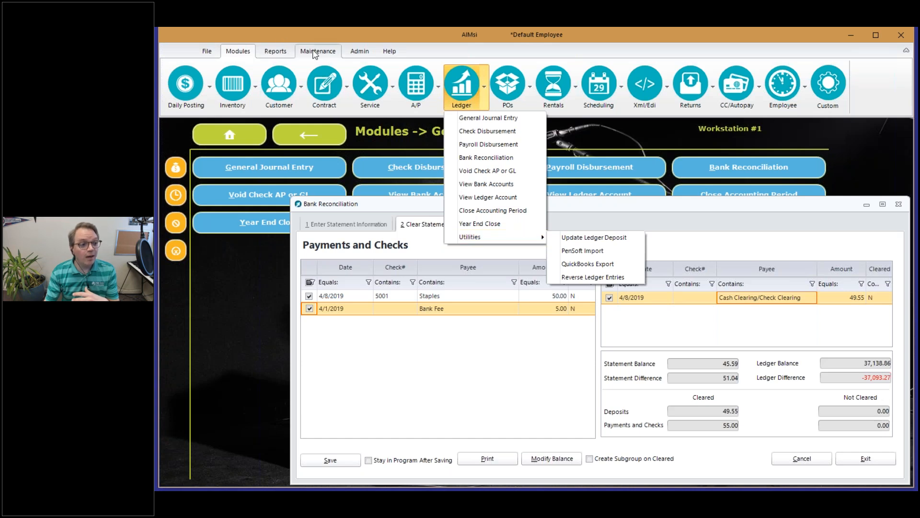
{"action": "left_click", "coordinate": [316, 53]}
{"action": "left_click", "coordinate": [412, 84]}
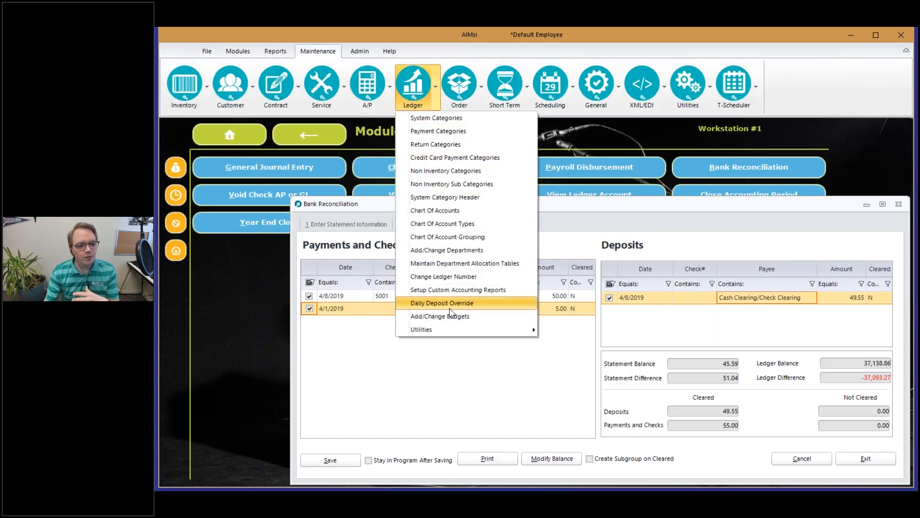
{"action": "mouse_move", "coordinate": [458, 330]}
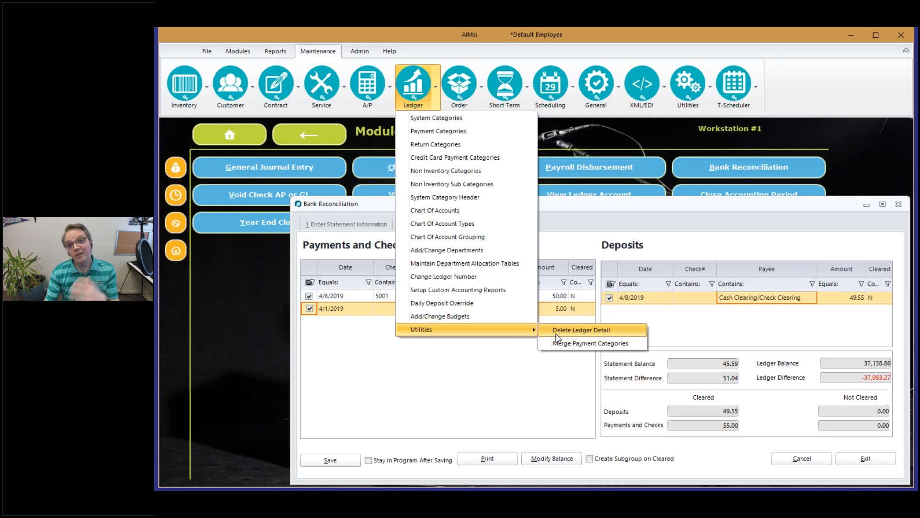
{"action": "left_click", "coordinate": [557, 335]}
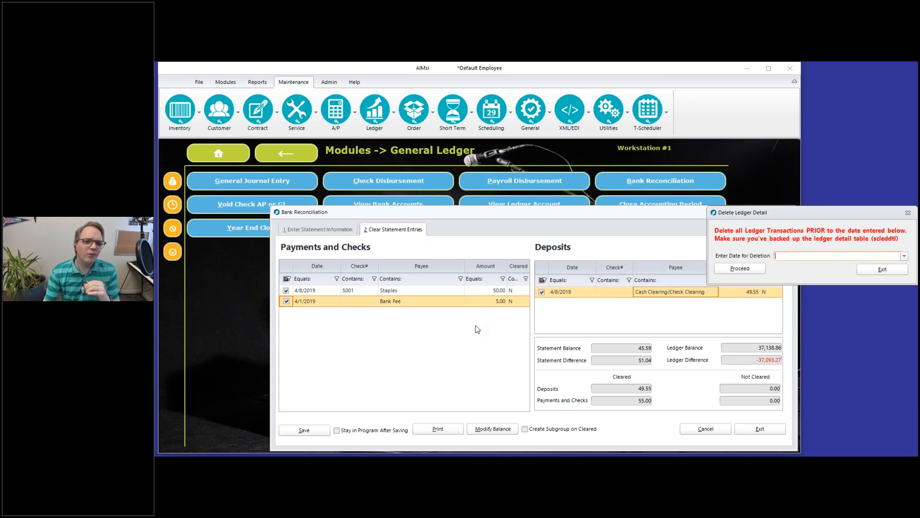
Step: Save the bank reconciliation and close the Delete Ledger Detail utility without deleting anything
{"action": "left_click", "coordinate": [383, 244]}
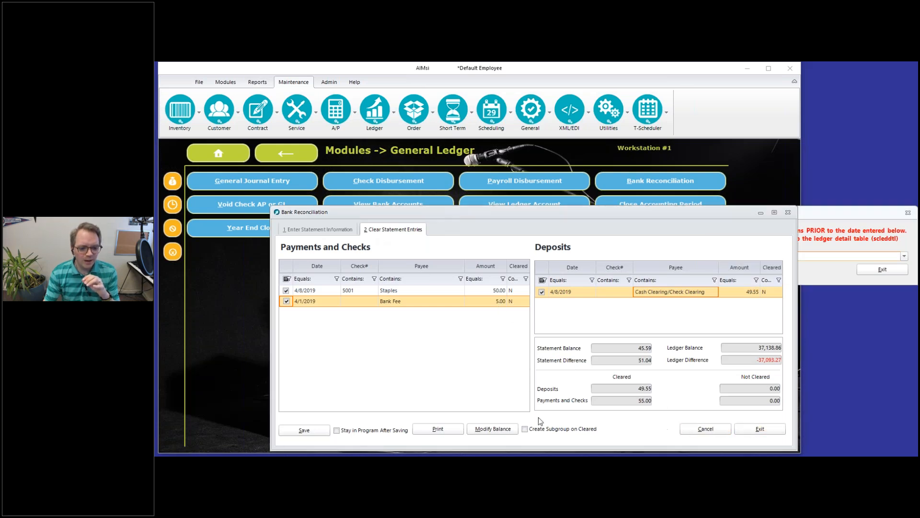
{"action": "left_click", "coordinate": [304, 429]}
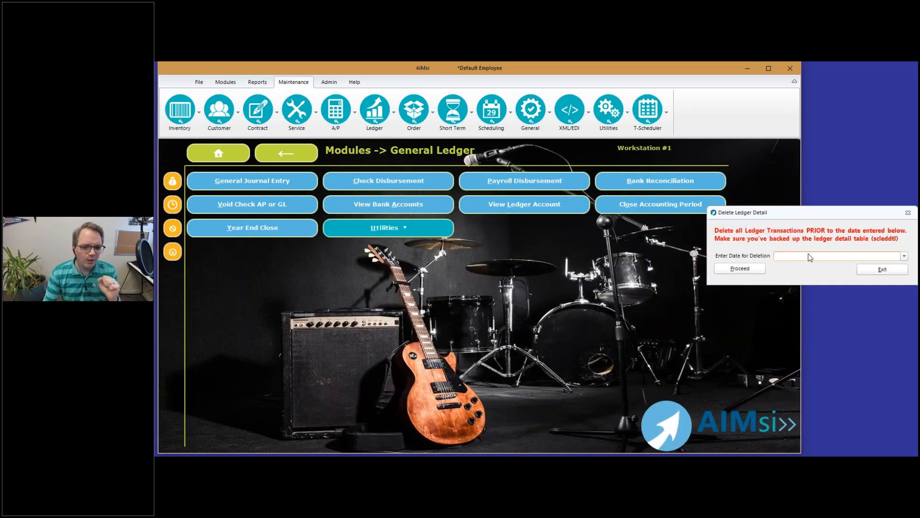
{"action": "left_click", "coordinate": [878, 273]}
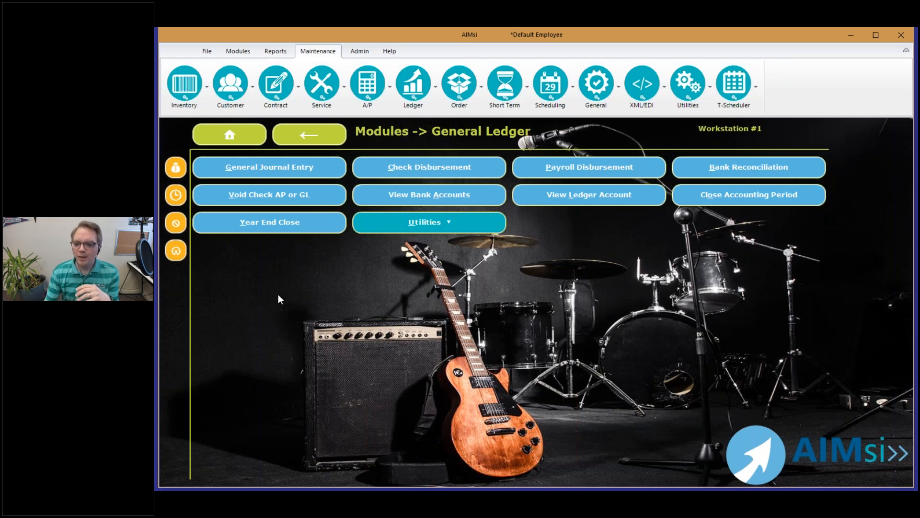
{"action": "left_click", "coordinate": [894, 489]}
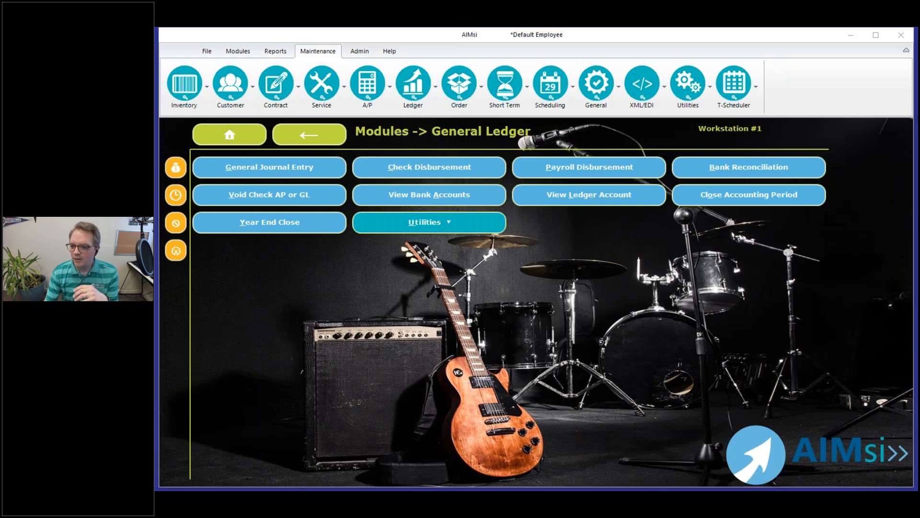